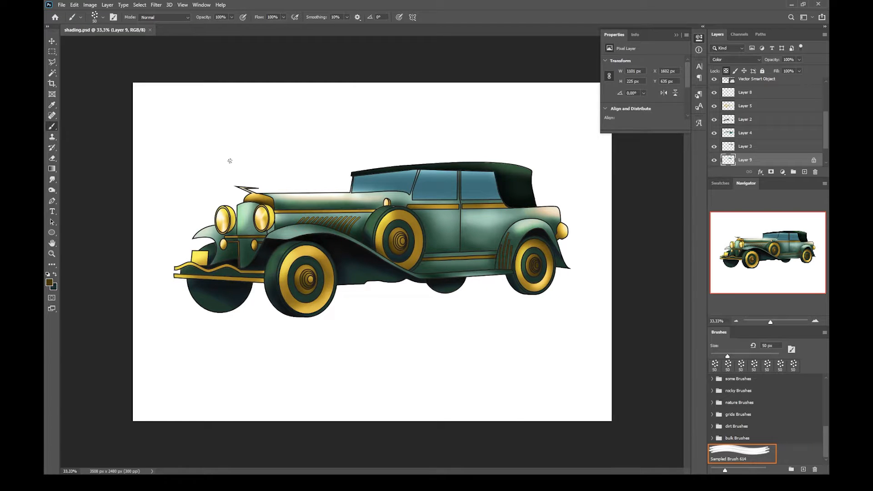
{"action": "scroll", "coordinate": [202, 145], "scroll_direction": "up", "scroll_amount": 2}
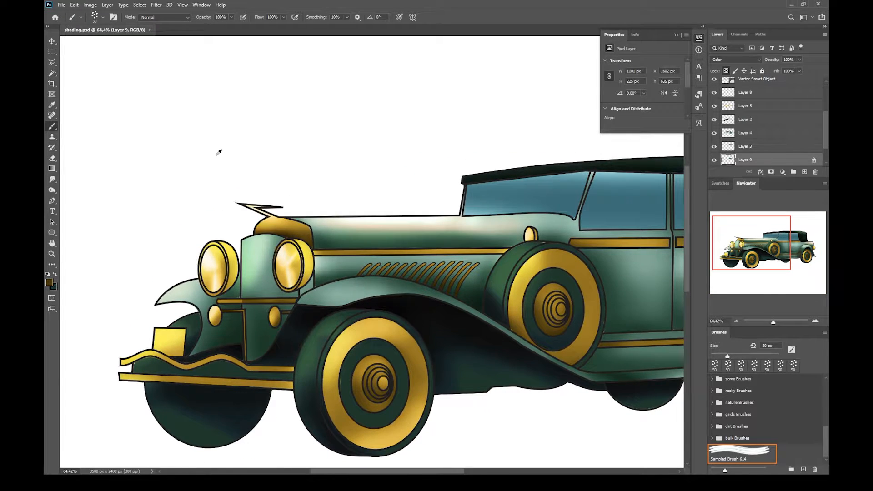
{"action": "scroll", "coordinate": [216, 155], "scroll_direction": "down", "scroll_amount": 1}
{"action": "scroll", "coordinate": [216, 155], "scroll_direction": "up", "scroll_amount": 1}
{"action": "scroll", "coordinate": [253, 176], "scroll_direction": "up", "scroll_amount": 1}
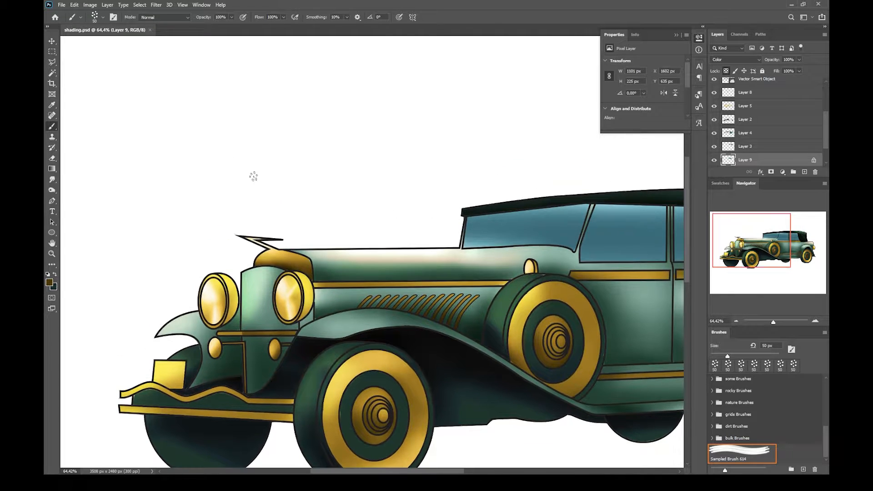
{"action": "scroll", "coordinate": [253, 176], "scroll_direction": "up", "scroll_amount": 2}
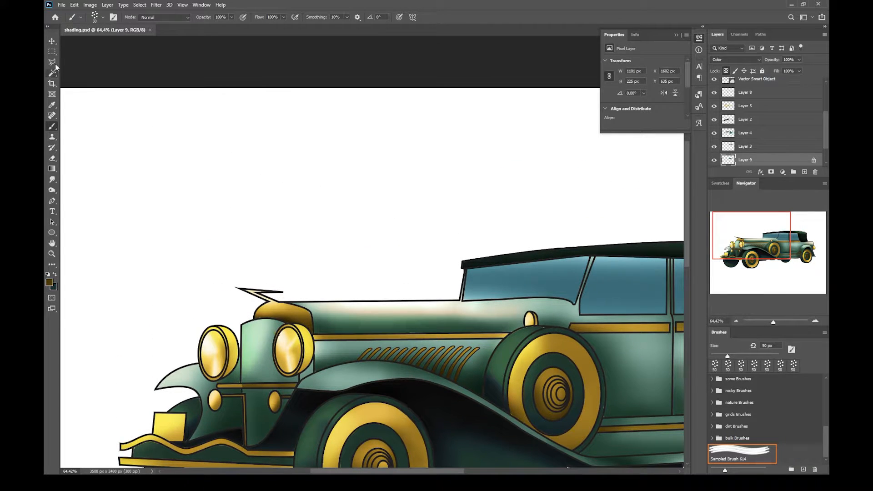
{"action": "left_click", "coordinate": [52, 51]}
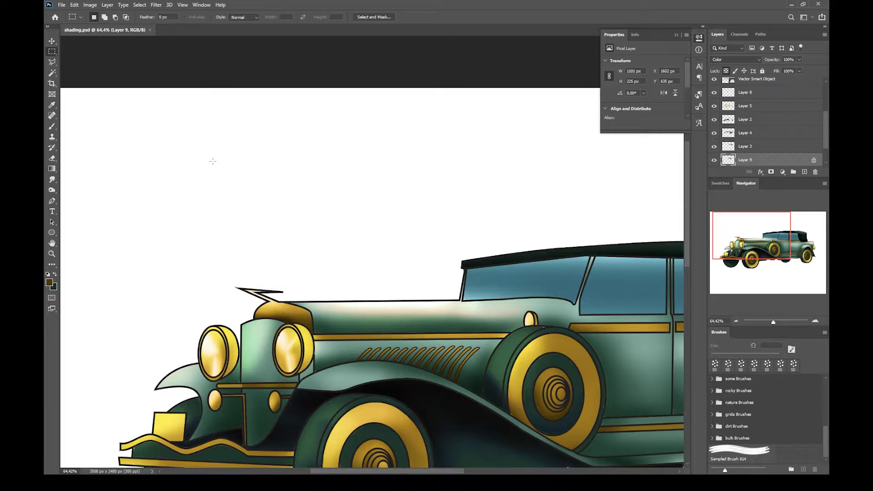
{"action": "left_click_drag", "start_coordinate": [208, 151], "coordinate": [267, 210]}
{"action": "left_click", "coordinate": [272, 206]}
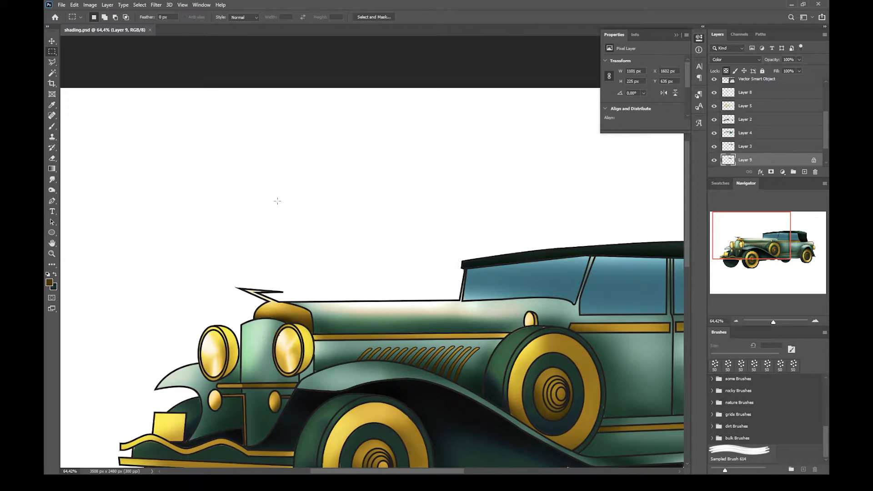
Make a narrow pointed leaf-shaped selection about 60 × 319 px above the car's hood by intersecting two elliptical marquees.
{"action": "right_click", "coordinate": [52, 51]}
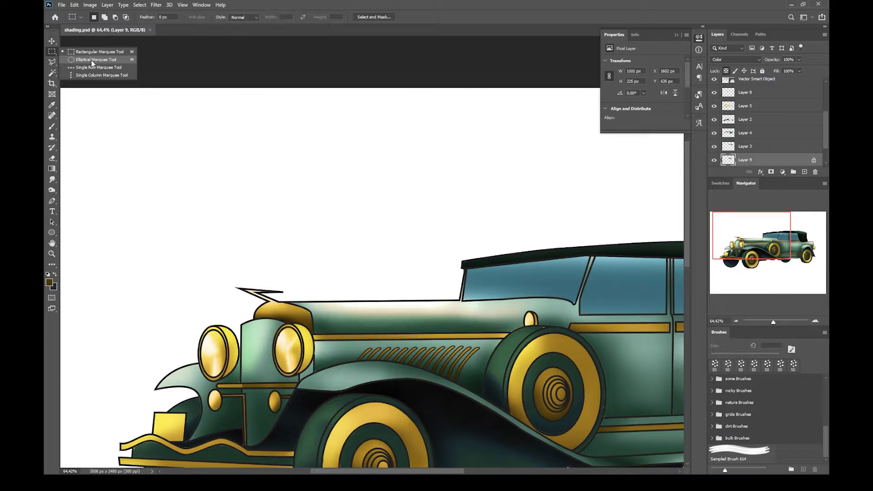
{"action": "left_click", "coordinate": [93, 60]}
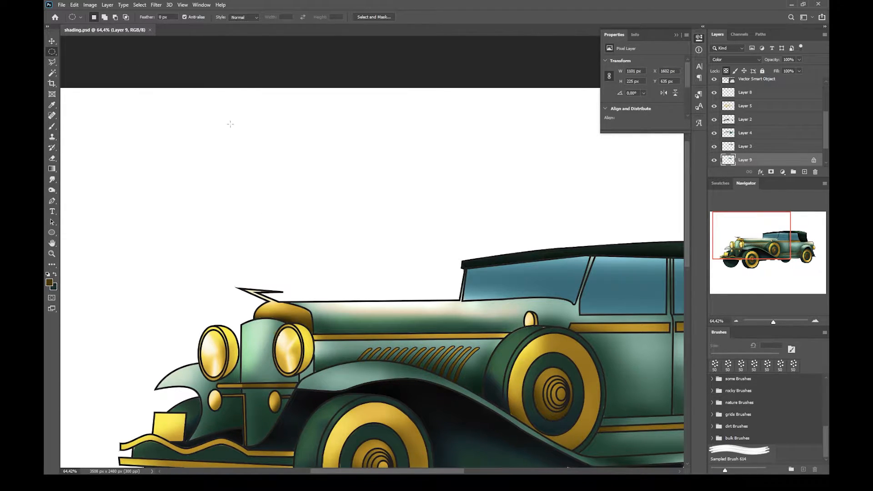
{"action": "left_click_drag", "start_coordinate": [230, 123], "coordinate": [295, 255]}
{"action": "key", "text": "shift+alt"}
{"action": "left_click_drag", "start_coordinate": [280, 257], "coordinate": [347, 128]}
{"action": "scroll", "coordinate": [272, 172], "scroll_direction": "up", "scroll_amount": 2}
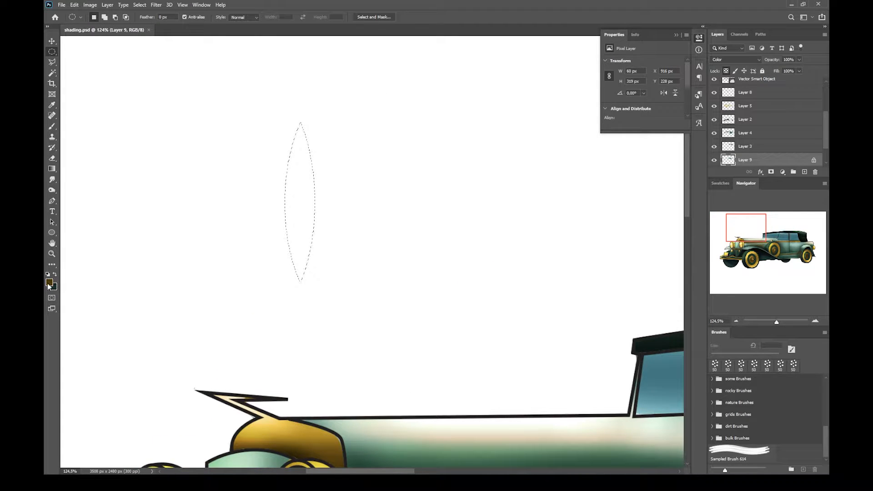
Set the foreground colour to a medium neutral grey.
{"action": "left_click", "coordinate": [49, 284]}
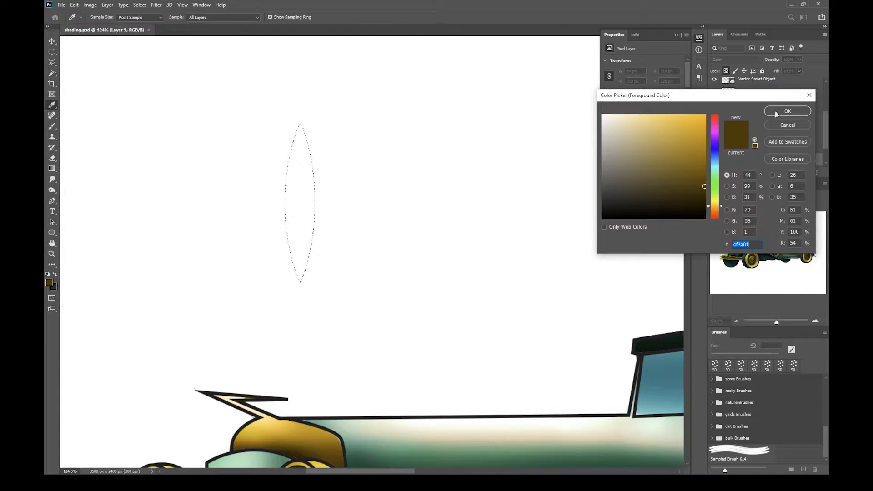
{"action": "left_click", "coordinate": [569, 172]}
{"action": "left_click", "coordinate": [773, 113]}
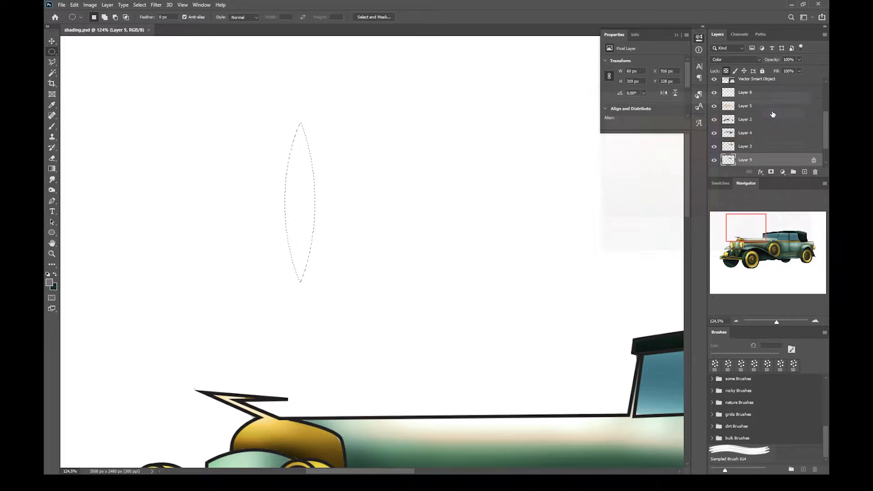
Add a new layer above Gradient Map 2, fill the leaf-shaped selection with the foreground grey, and deselect it.
{"action": "scroll", "coordinate": [768, 132], "scroll_direction": "up", "scroll_amount": 3}
{"action": "left_click", "coordinate": [803, 90]}
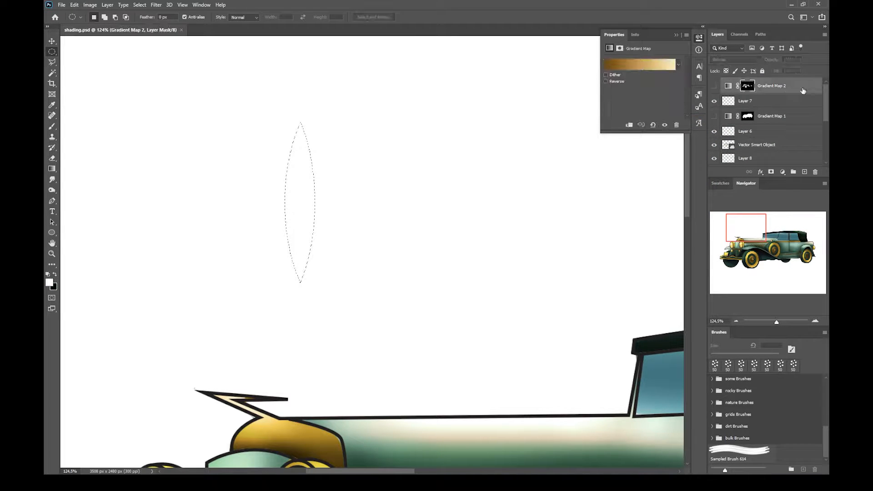
{"action": "left_click", "coordinate": [804, 171]}
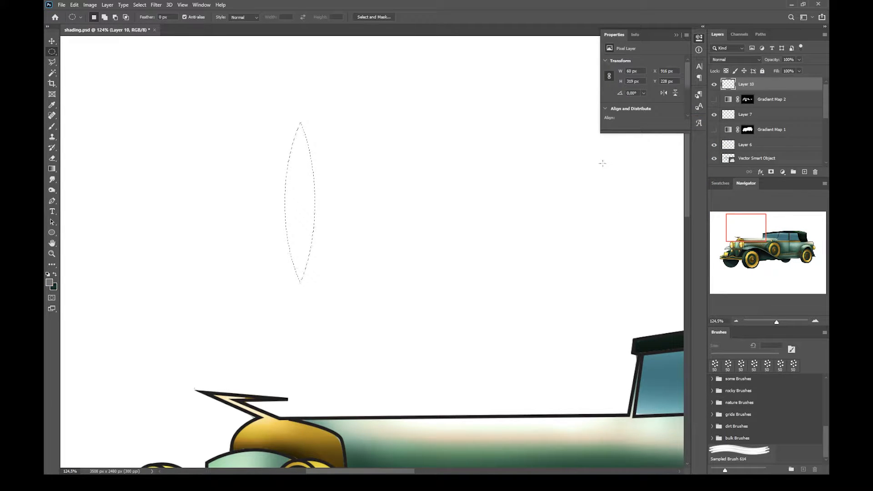
{"action": "key", "text": "alt+BackSpace"}
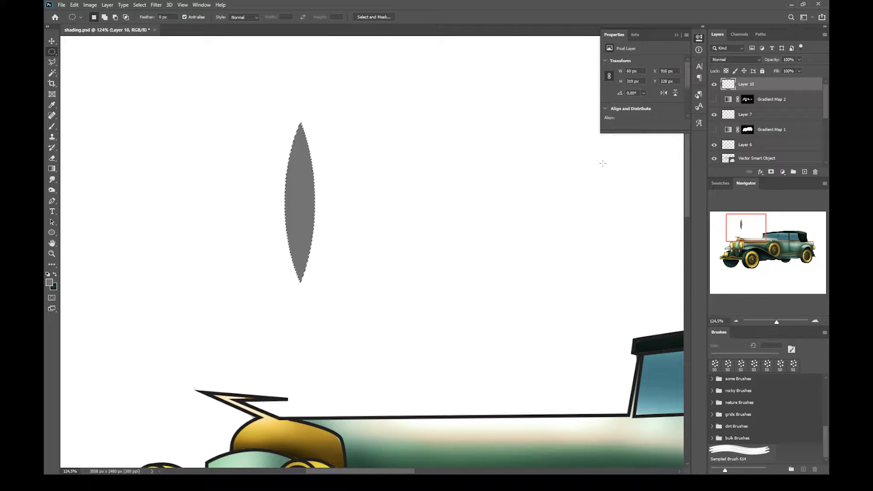
{"action": "right_click", "coordinate": [51, 51]}
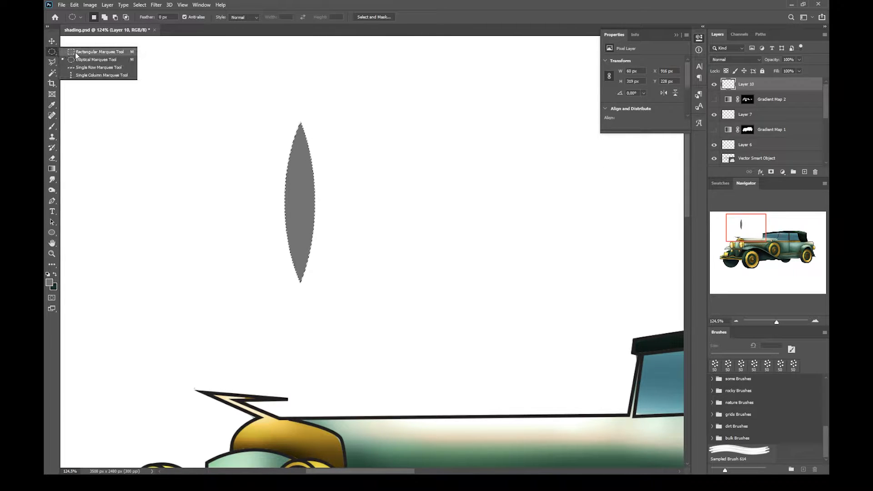
{"action": "left_click", "coordinate": [77, 55]}
{"action": "left_click", "coordinate": [139, 120]}
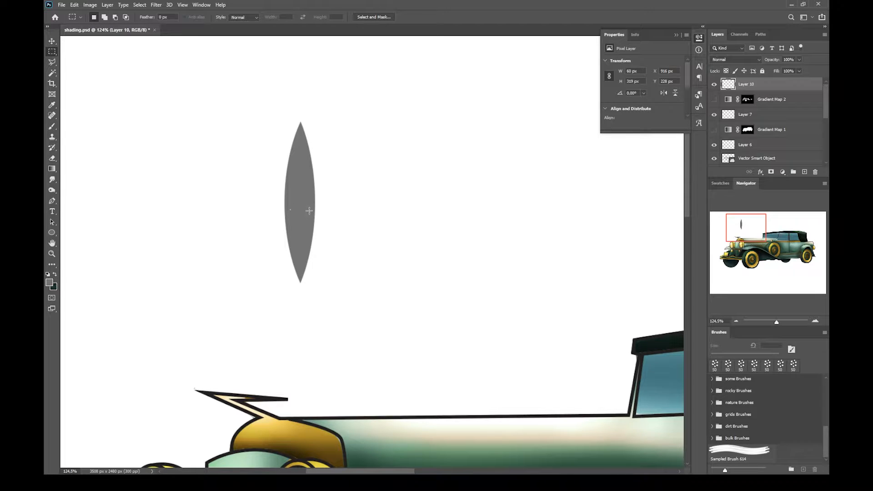
Apply a linear Gradient Overlay to the leaf layer, fading from light grey to dark green at 69% scale.
{"action": "double_click", "coordinate": [786, 86]}
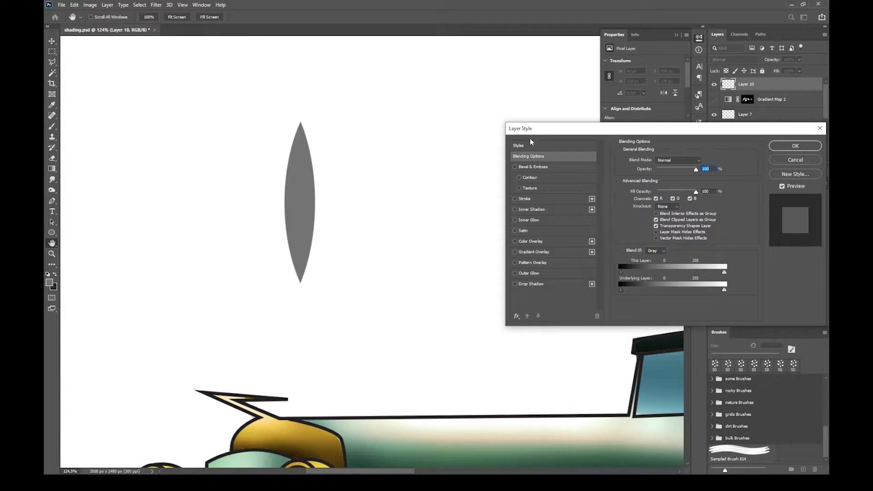
{"action": "left_click", "coordinate": [536, 252]}
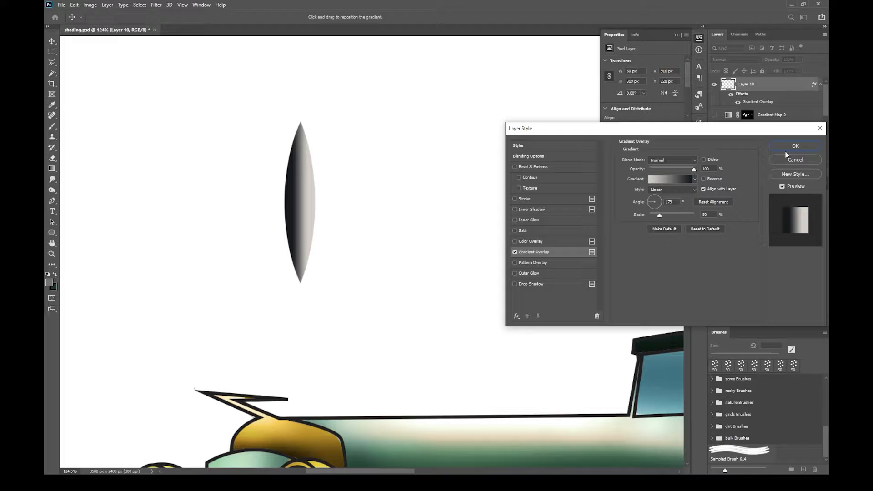
{"action": "left_click", "coordinate": [673, 181]}
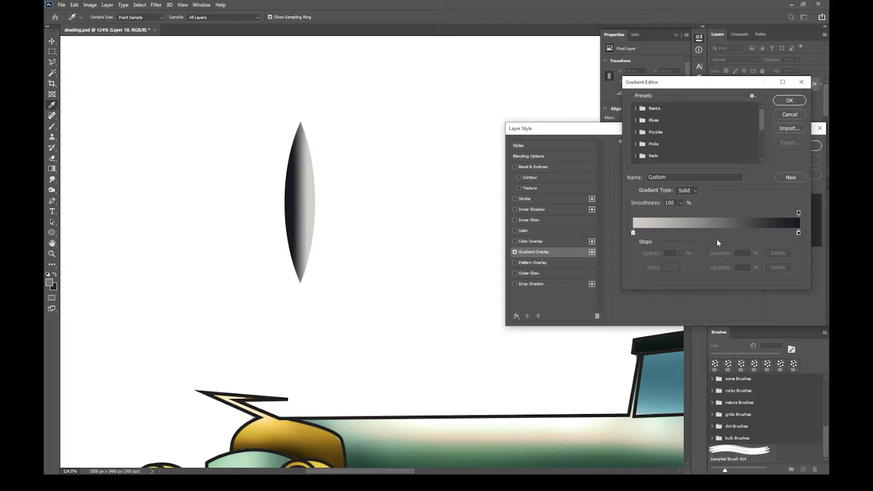
{"action": "double_click", "coordinate": [798, 234]}
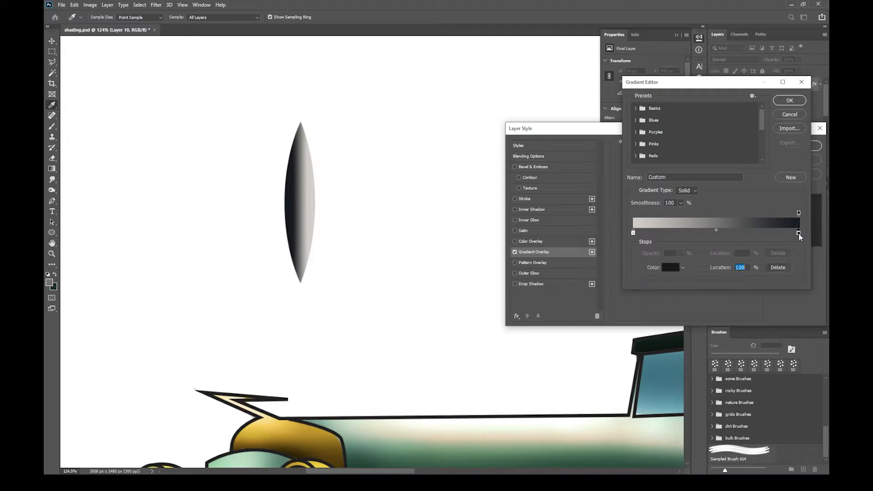
{"action": "left_click", "coordinate": [715, 186]}
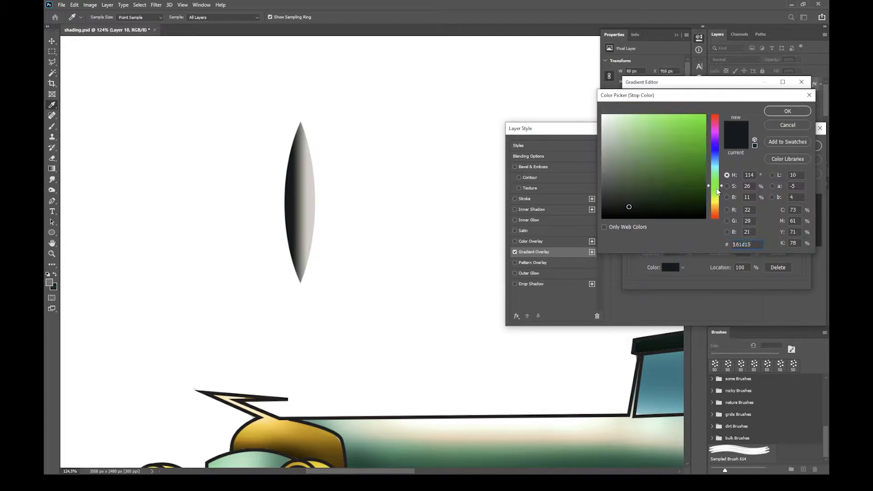
{"action": "left_click", "coordinate": [688, 199]}
{"action": "mouse_move", "coordinate": [687, 199]}
{"action": "left_mouse_down"}
{"action": "mouse_move", "coordinate": [681, 193]}
{"action": "mouse_move", "coordinate": [693, 204]}
{"action": "left_mouse_up"}
{"action": "left_click", "coordinate": [688, 200]}
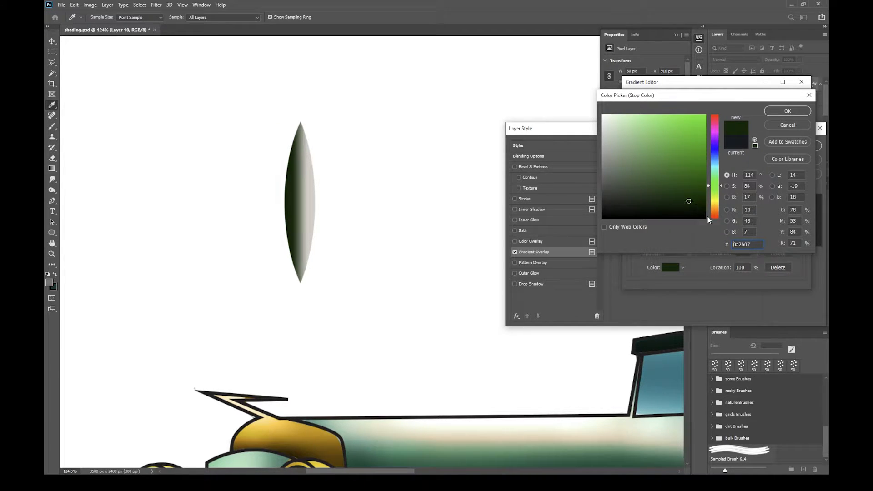
{"action": "left_click", "coordinate": [785, 112]}
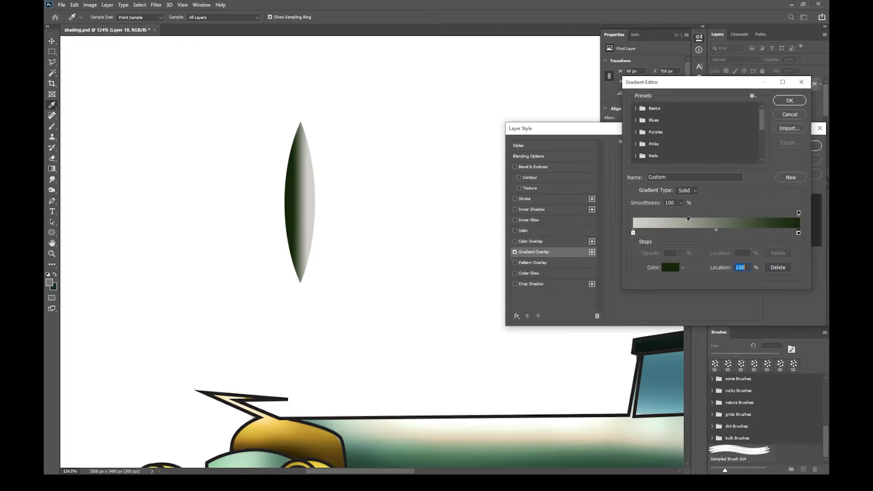
{"action": "left_click", "coordinate": [789, 100]}
{"action": "left_click_drag", "start_coordinate": [658, 217], "coordinate": [642, 205]}
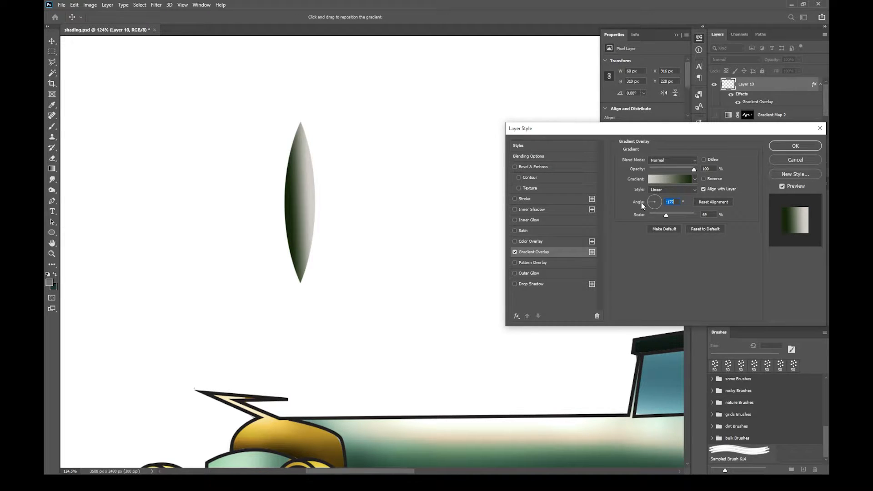
Try the Radial, Angle, Reflected and Diamond styles on the gradient overlay and return it to Linear.
{"action": "left_click", "coordinate": [694, 191]}
{"action": "left_click", "coordinate": [674, 203]}
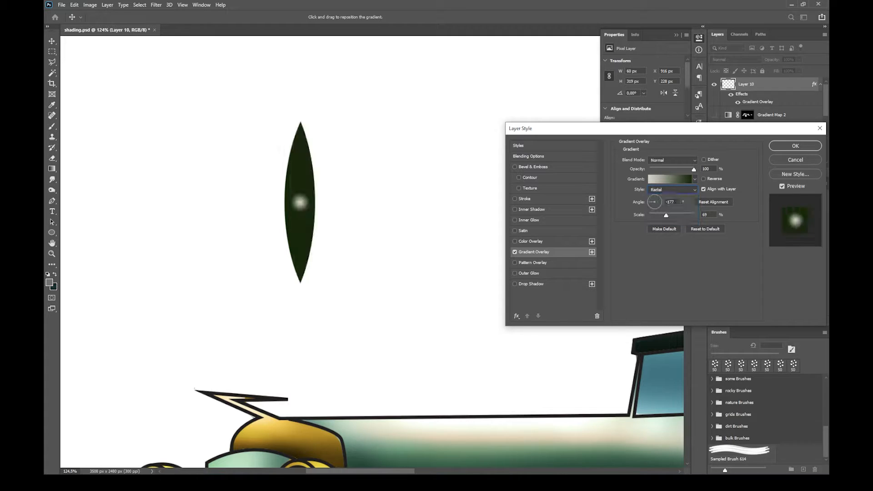
{"action": "left_click", "coordinate": [695, 189]}
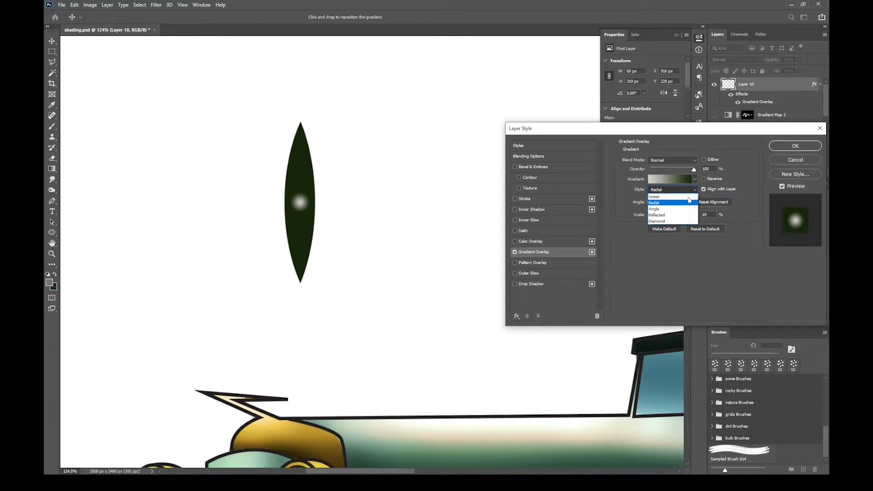
{"action": "left_click", "coordinate": [676, 208]}
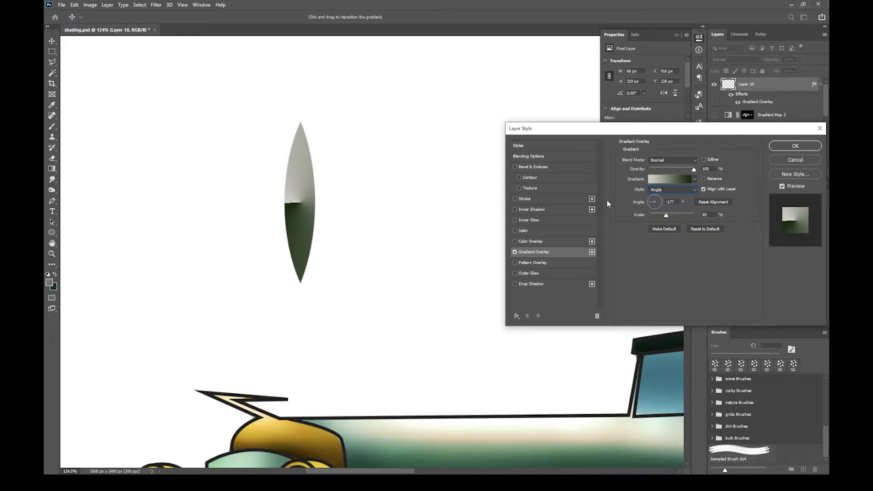
{"action": "left_click", "coordinate": [695, 189]}
{"action": "left_click", "coordinate": [674, 215]}
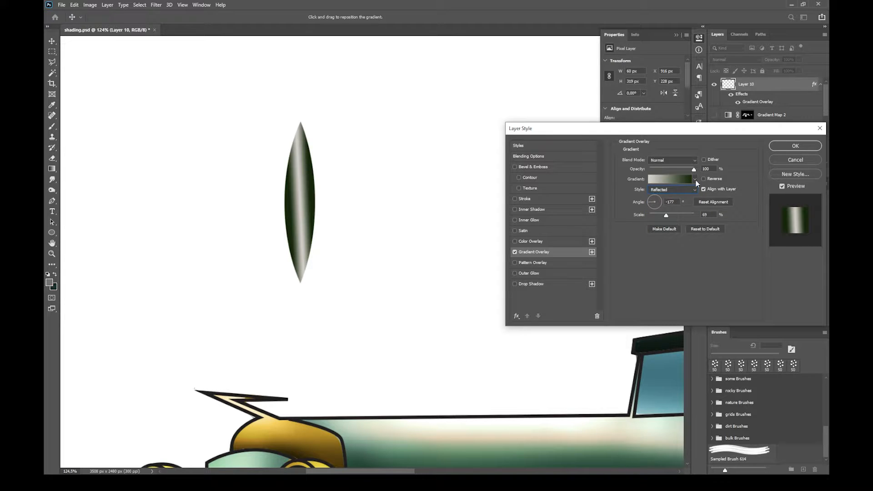
{"action": "left_click", "coordinate": [694, 189]}
{"action": "left_click", "coordinate": [670, 219]}
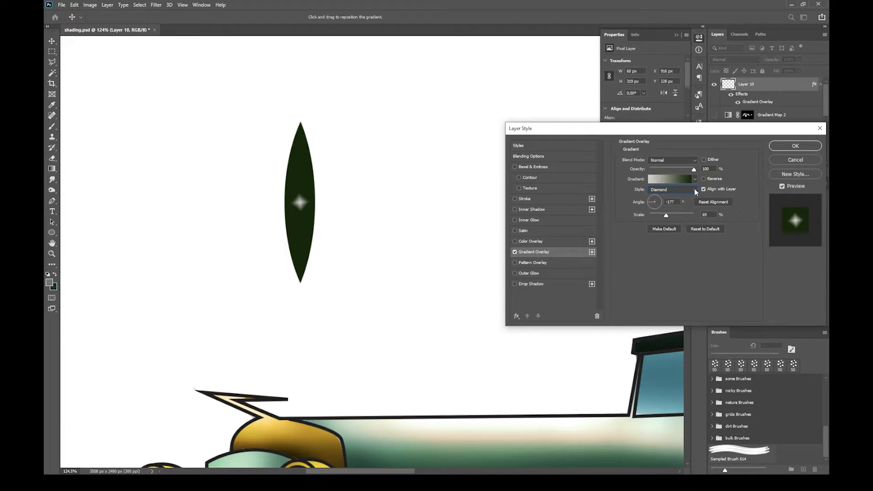
{"action": "left_click", "coordinate": [677, 190]}
{"action": "left_click", "coordinate": [677, 198]}
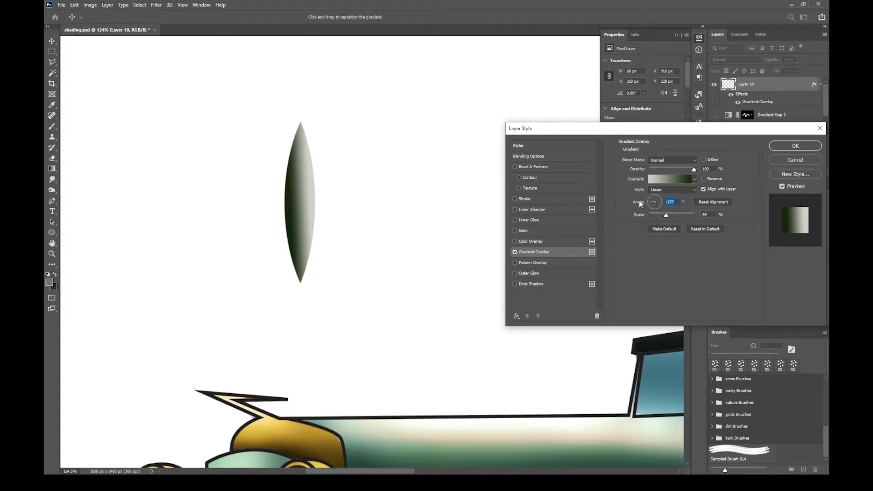
Set the leaf's gradient overlay angle to 180°, apply the style, and move the leaf to about X 1033, Y 217 px.
{"action": "type", "text": "180"}
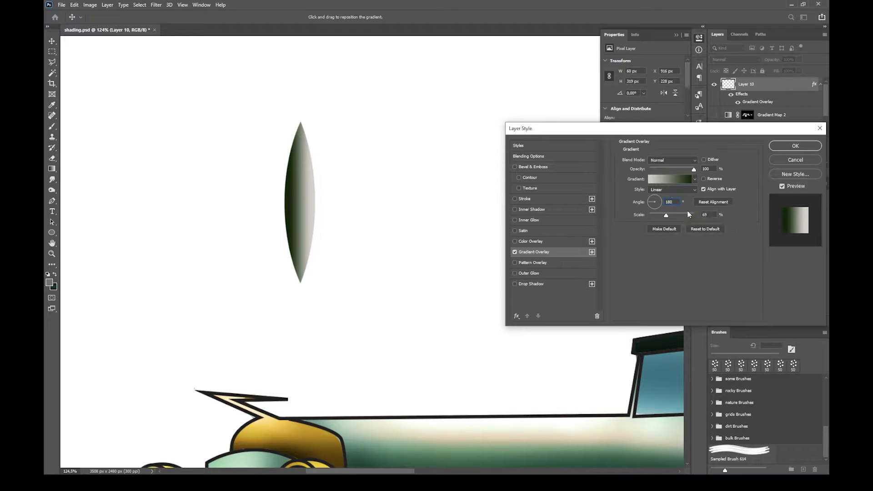
{"action": "left_click", "coordinate": [809, 148]}
{"action": "left_click", "coordinate": [52, 41]}
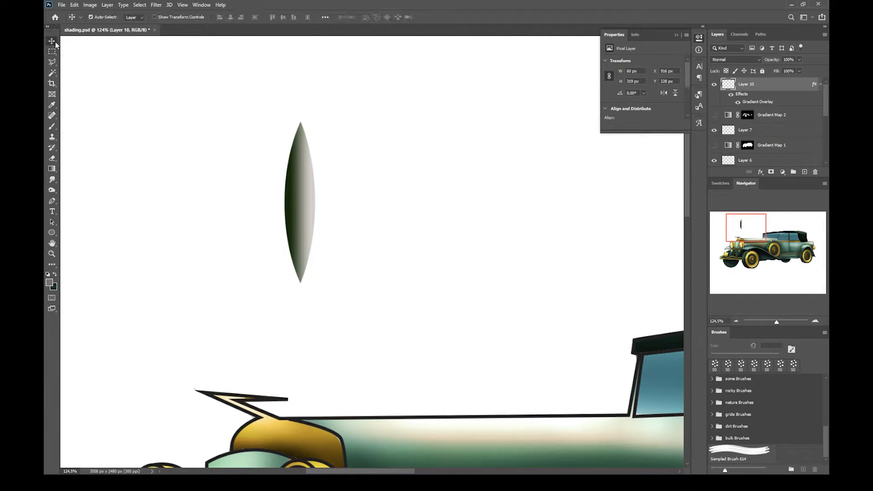
{"action": "left_click_drag", "start_coordinate": [301, 177], "coordinate": [359, 169]}
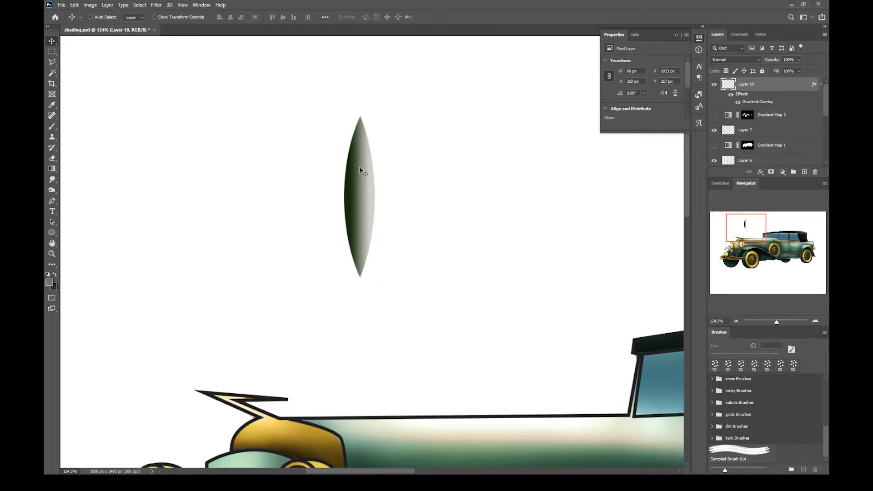
Try rotating the leaf clockwise by about 31° with Free Transform and bring it back upright.
{"action": "key", "text": "ctrl+t"}
{"action": "left_click_drag", "start_coordinate": [384, 110], "coordinate": [428, 136]}
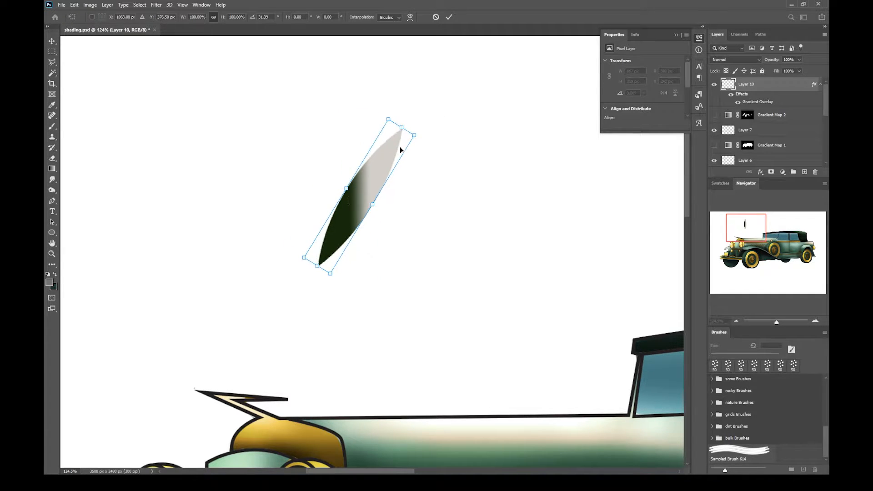
{"action": "left_click_drag", "start_coordinate": [425, 168], "coordinate": [411, 122]}
{"action": "key", "text": "Return"}
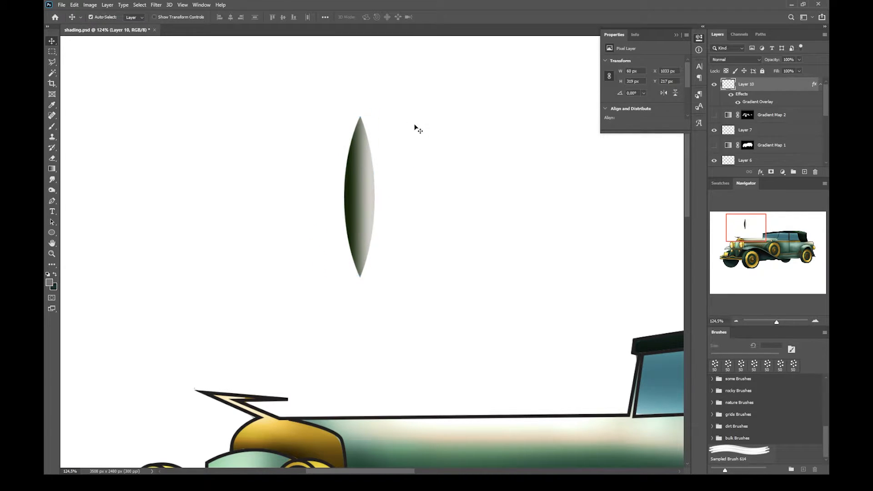
Rasterize the leaf layer's style and move the leaf to about X 1129, Y 191 px.
{"action": "right_click", "coordinate": [771, 86]}
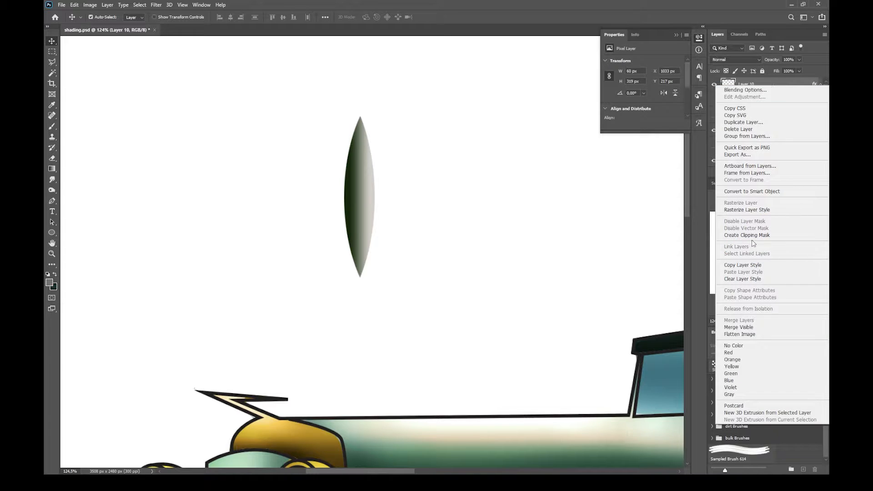
{"action": "left_click", "coordinate": [766, 210]}
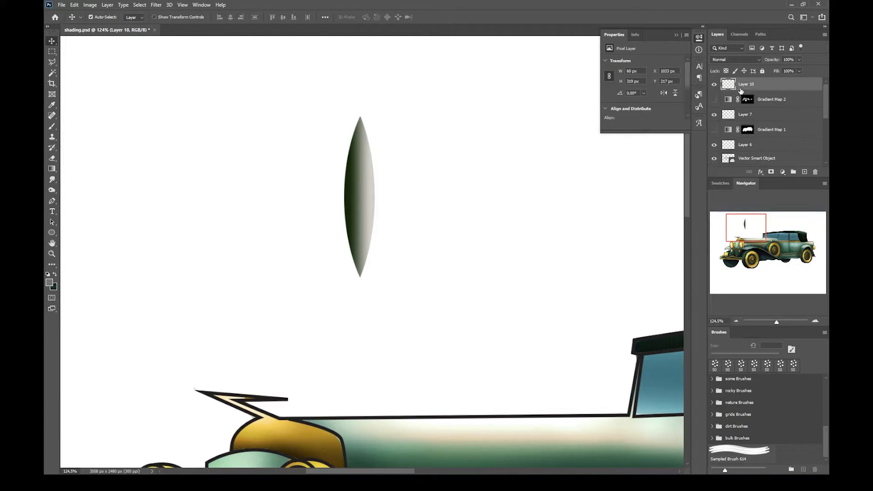
{"action": "left_click_drag", "start_coordinate": [377, 205], "coordinate": [412, 191]}
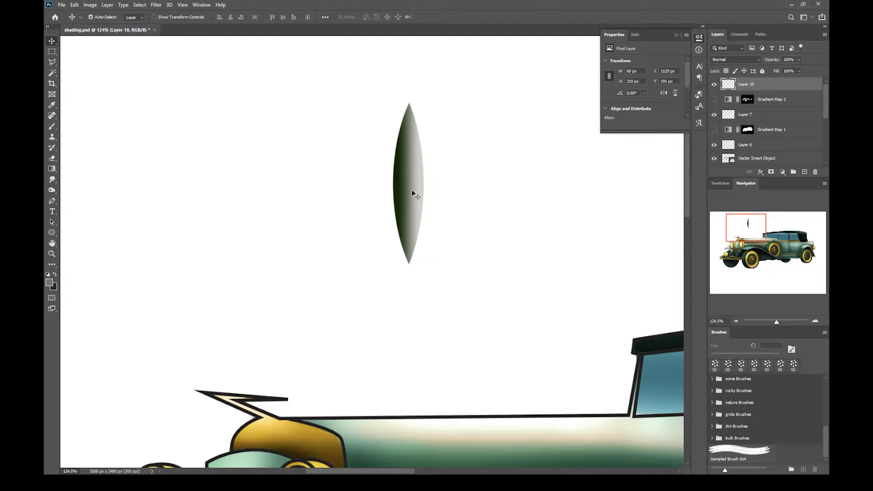
Rotate the leaf counterclockwise by 30° with Free Transform and move it to about X 1019, Y 117 px.
{"action": "key", "text": "ctrl"}
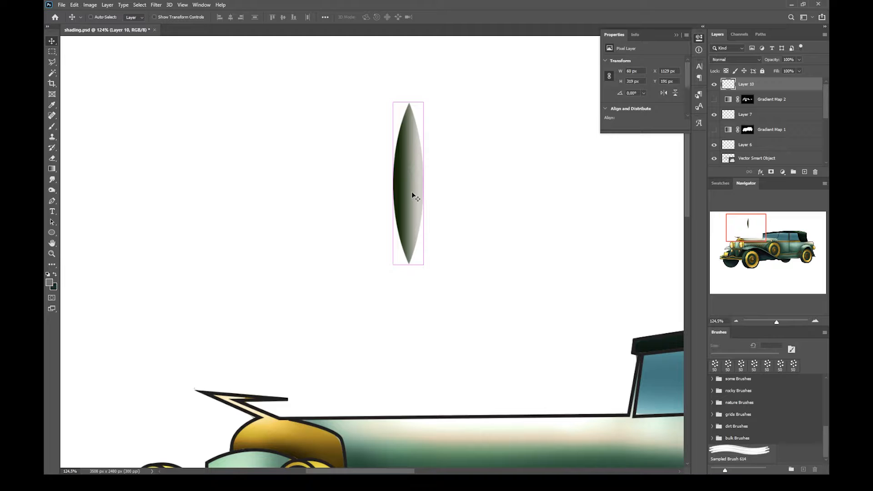
{"action": "key", "text": "ctrl+t"}
{"action": "left_click_drag", "start_coordinate": [449, 292], "coordinate": [513, 263]}
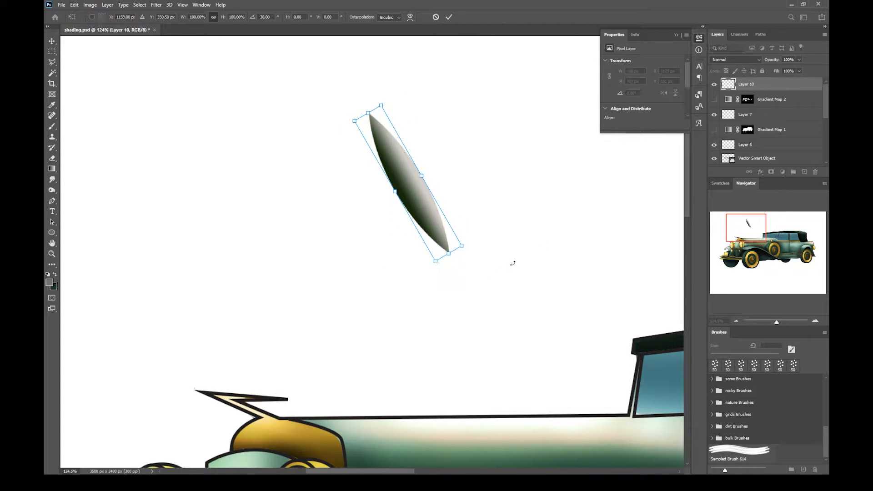
{"action": "key", "text": "Return"}
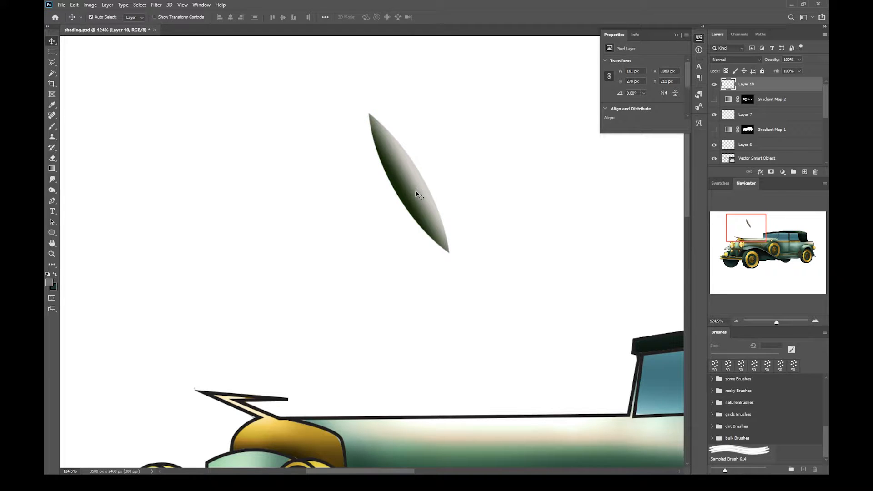
{"action": "left_click_drag", "start_coordinate": [415, 193], "coordinate": [385, 146]}
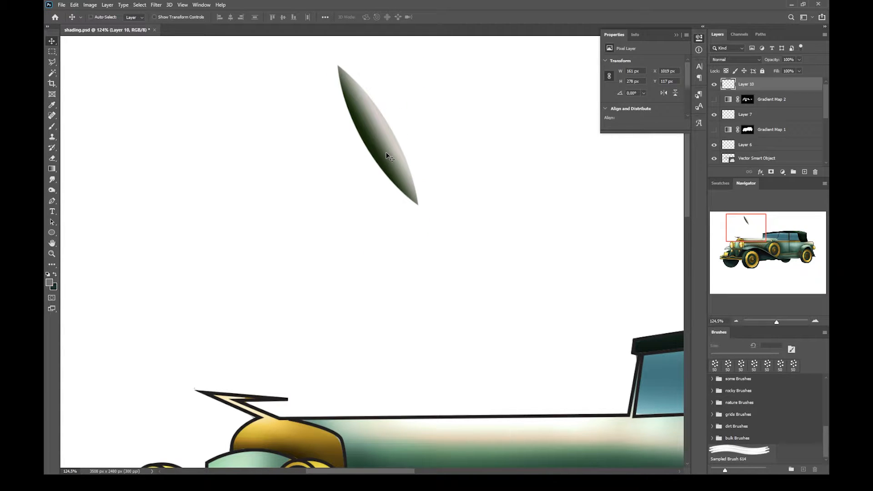
Scale the tilted leaf down proportionally around its centre to about 73 × 126 px.
{"action": "key", "text": "ctrl+t"}
{"action": "left_click_drag", "start_coordinate": [421, 63], "coordinate": [394, 102]}
{"action": "key", "text": "Return"}
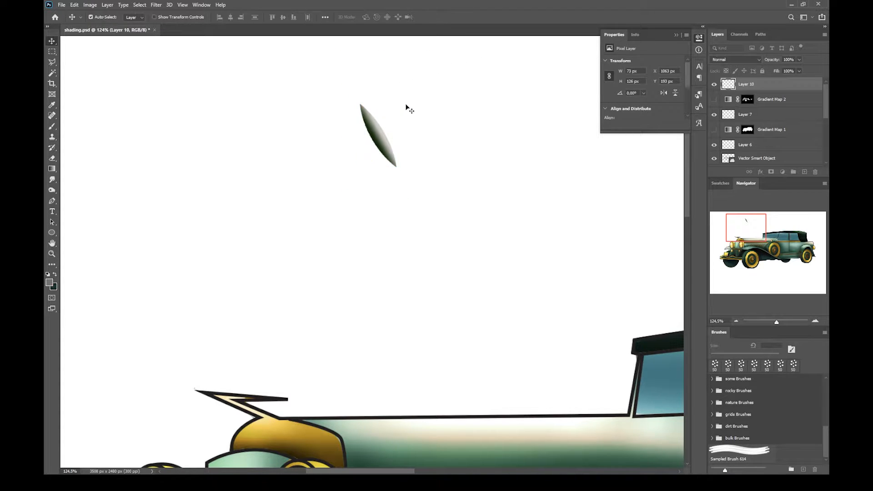
Duplicate the leaf twice straight below the original, offsetting each copy by 171 px.
{"action": "scroll", "coordinate": [391, 115], "scroll_direction": "up", "scroll_amount": 4}
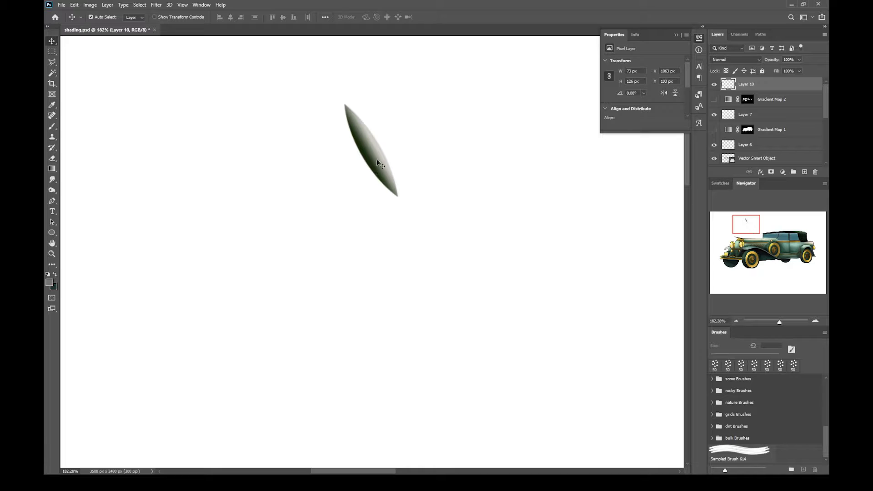
{"action": "left_click_drag", "start_coordinate": [375, 143], "coordinate": [370, 395]}
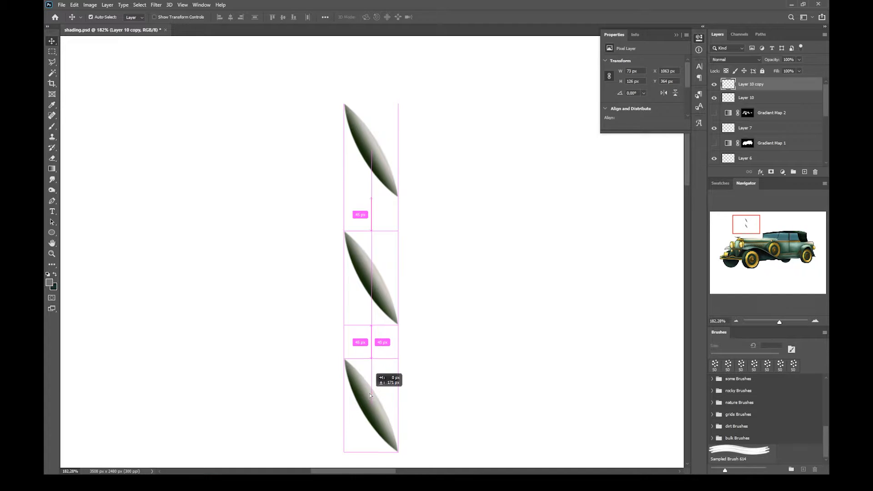
{"action": "left_click_drag", "start_coordinate": [369, 392], "coordinate": [369, 391]}
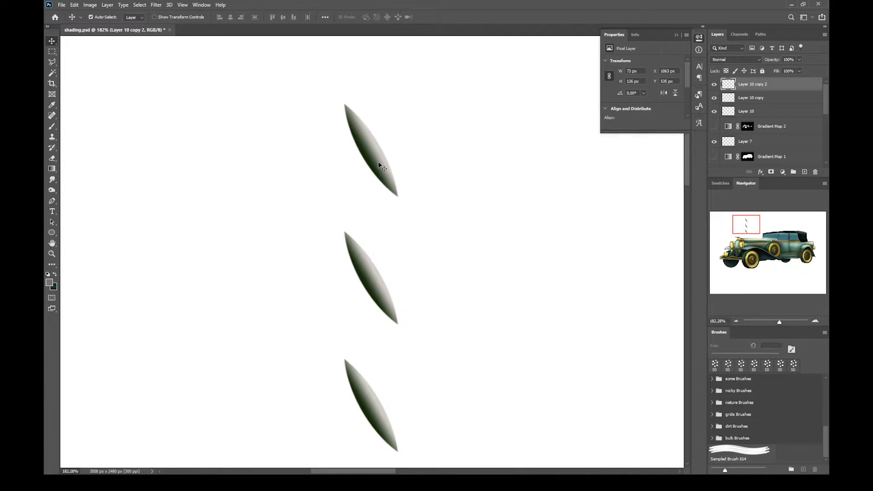
Shift the three leaves up to about Y 165 px together, and lower the middle one to about Y 399 px.
{"action": "left_click", "coordinate": [391, 167]}
{"action": "left_click", "coordinate": [369, 279], "text": "shift"}
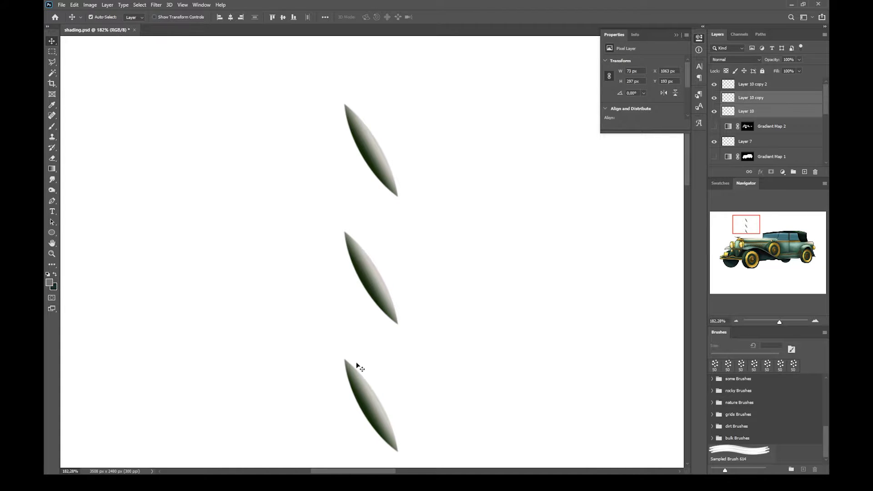
{"action": "left_click", "coordinate": [371, 408], "text": "shift"}
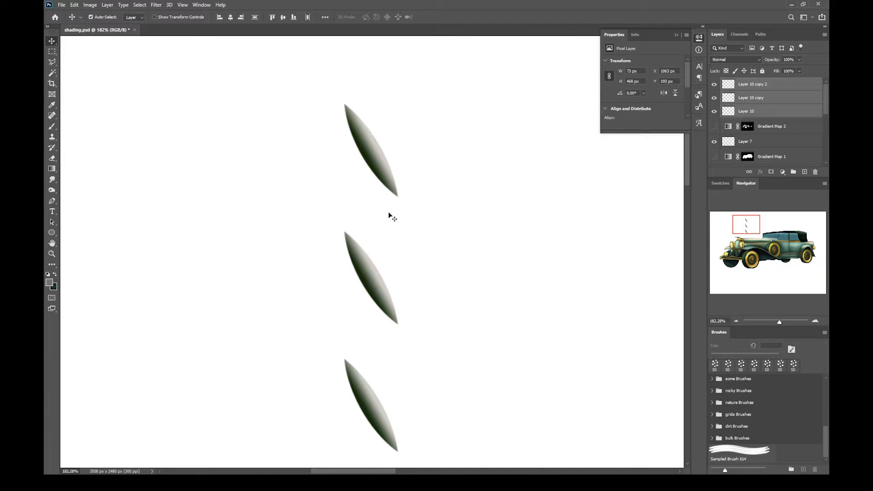
{"action": "mouse_move", "coordinate": [380, 295]}
{"action": "left_mouse_down"}
{"action": "mouse_move", "coordinate": [381, 273]}
{"action": "mouse_move", "coordinate": [365, 301]}
{"action": "left_mouse_up"}
{"action": "left_click", "coordinate": [453, 211]}
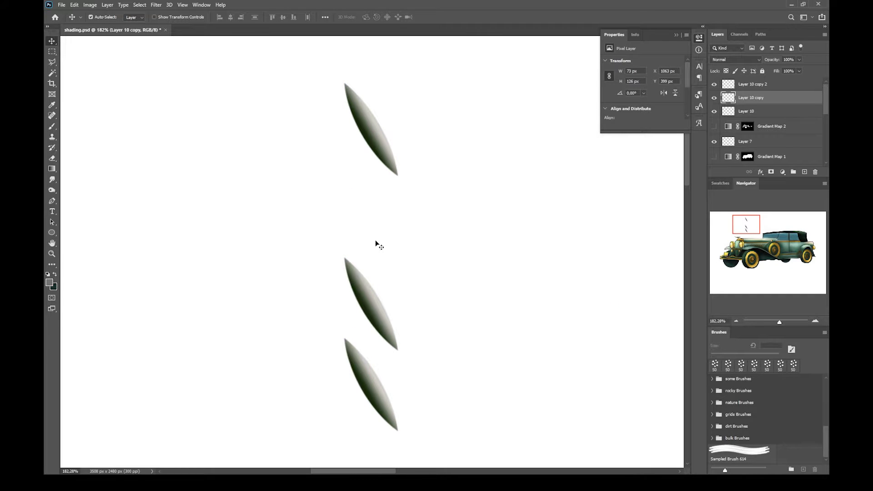
Select all three leaves and distribute them vertically at equal spacing.
{"action": "left_click", "coordinate": [366, 368]}
{"action": "left_click", "coordinate": [371, 297], "text": "shift"}
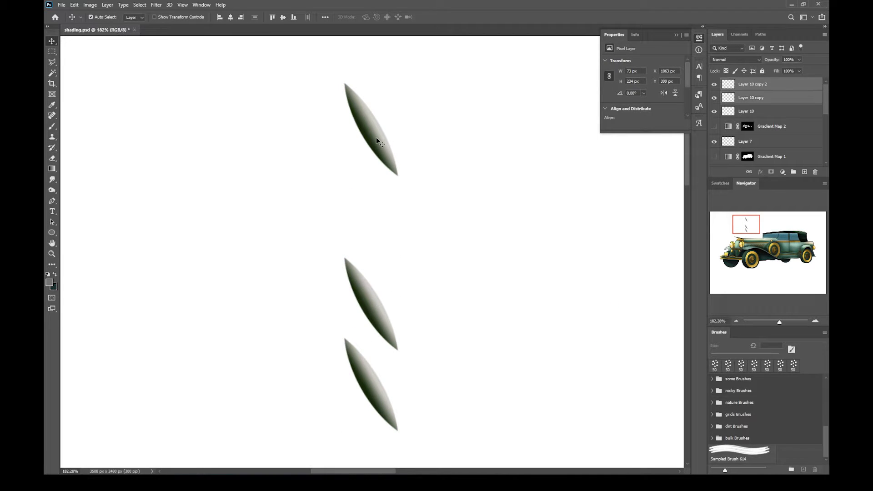
{"action": "left_click", "coordinate": [380, 156], "text": "shift"}
{"action": "left_click", "coordinate": [255, 18]}
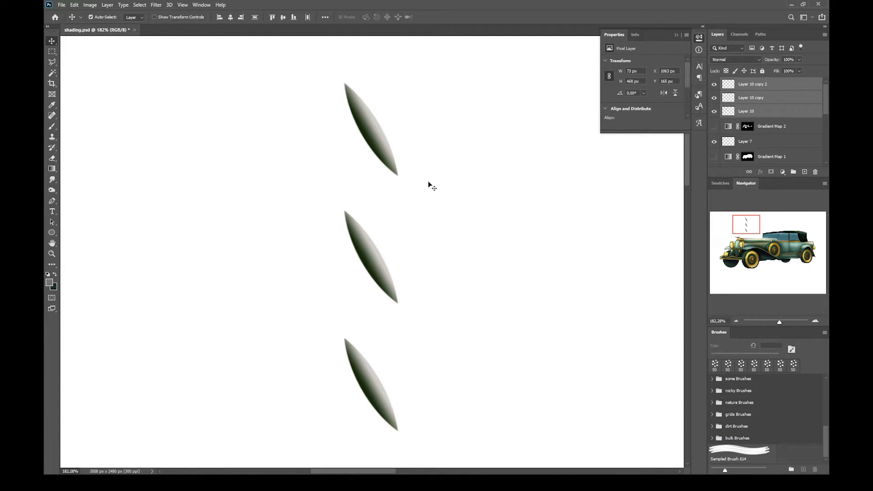
Duplicate the top leaf, rotate the copy by -105°, and place it beside the column at about X 1125, Y 291 px.
{"action": "left_click", "coordinate": [409, 181]}
{"action": "left_click_drag", "start_coordinate": [375, 134], "coordinate": [441, 214]}
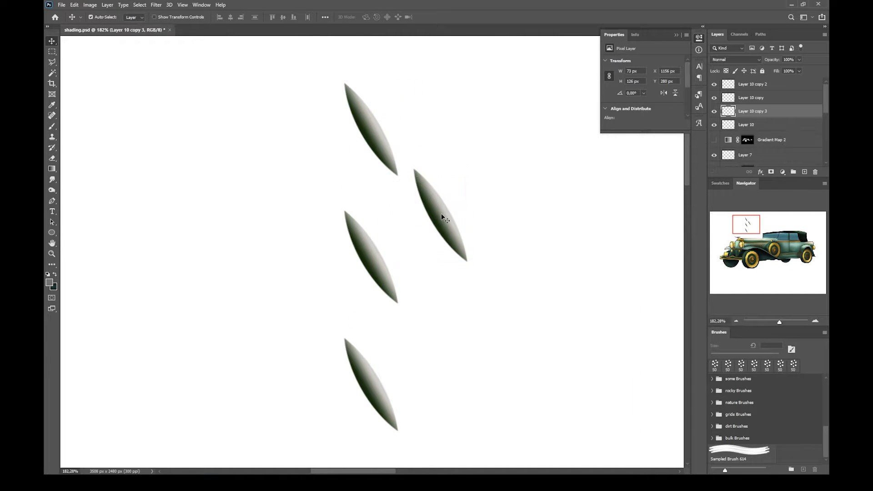
{"action": "key", "text": "ctrl+t"}
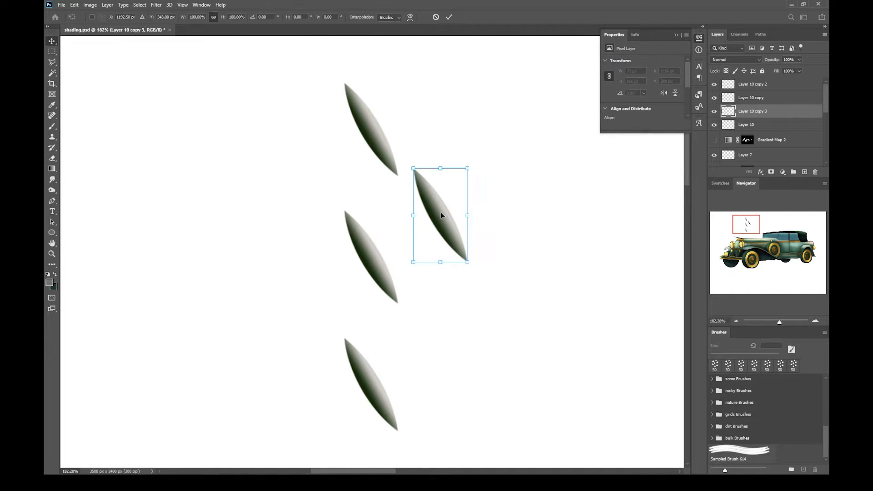
{"action": "left_click_drag", "start_coordinate": [477, 298], "coordinate": [522, 145]}
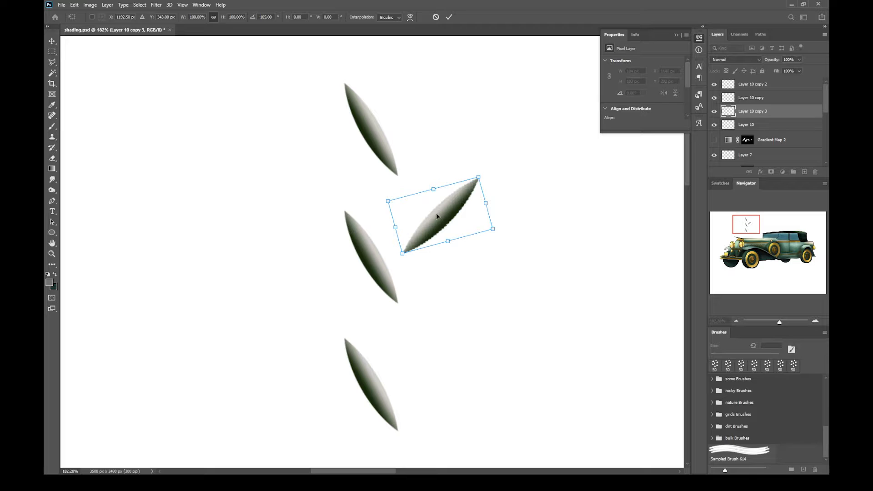
{"action": "mouse_move", "coordinate": [437, 216]}
{"action": "left_mouse_down"}
{"action": "mouse_move", "coordinate": [433, 223]}
{"action": "mouse_move", "coordinate": [433, 208]}
{"action": "mouse_move", "coordinate": [459, 234]}
{"action": "mouse_move", "coordinate": [448, 212]}
{"action": "mouse_move", "coordinate": [435, 212]}
{"action": "left_mouse_up"}
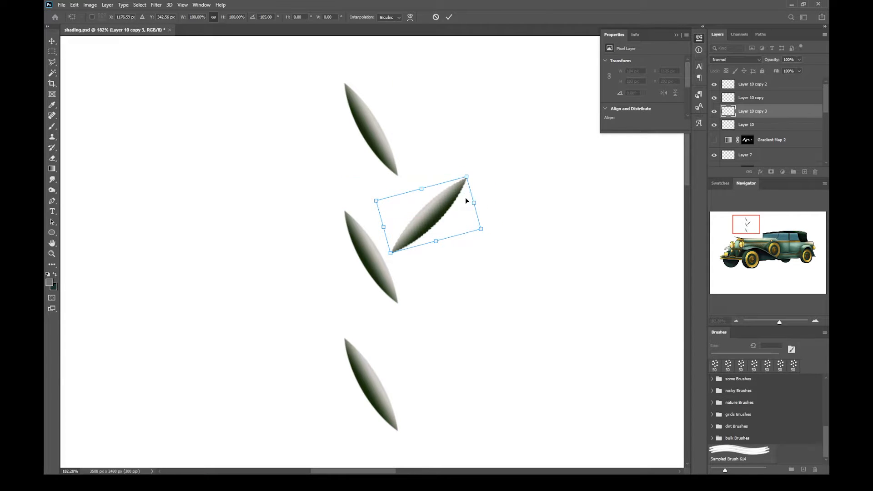
{"action": "key", "text": "Return"}
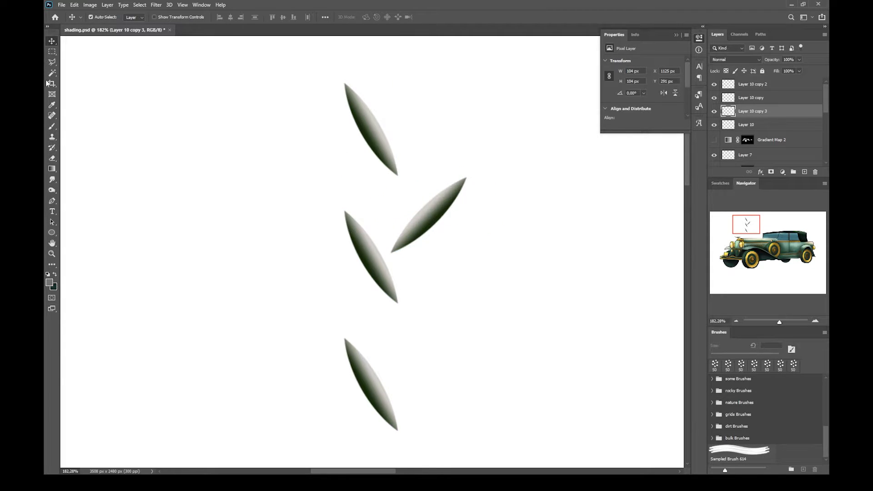
Make a square marquee selection of about 504 × 504 px around the four leaves.
{"action": "left_click", "coordinate": [51, 52]}
{"action": "scroll", "coordinate": [455, 235], "scroll_direction": "down", "scroll_amount": 3, "text": "alt"}
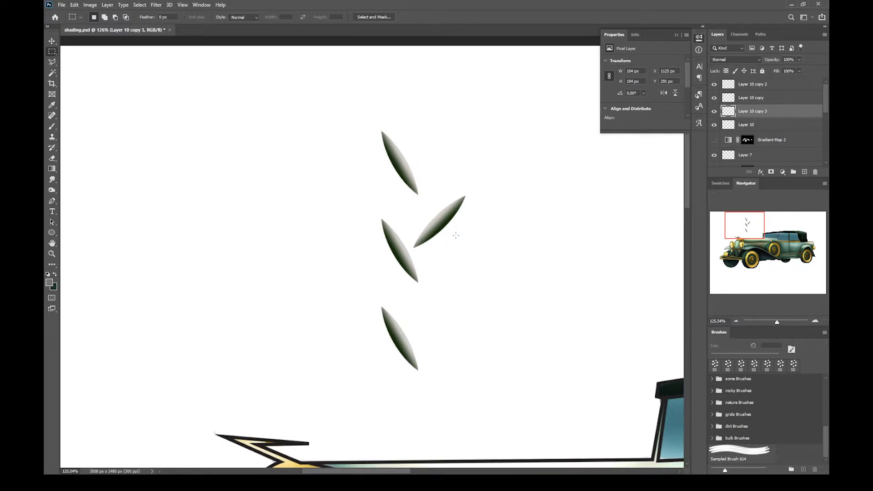
{"action": "left_click_drag", "start_coordinate": [319, 121], "coordinate": [576, 401]}
Add a new layer directly above Gradient Map 2, fill the square selection with the grey foreground colour, and deselect.
{"action": "left_click", "coordinate": [770, 126]}
{"action": "left_click", "coordinate": [772, 139]}
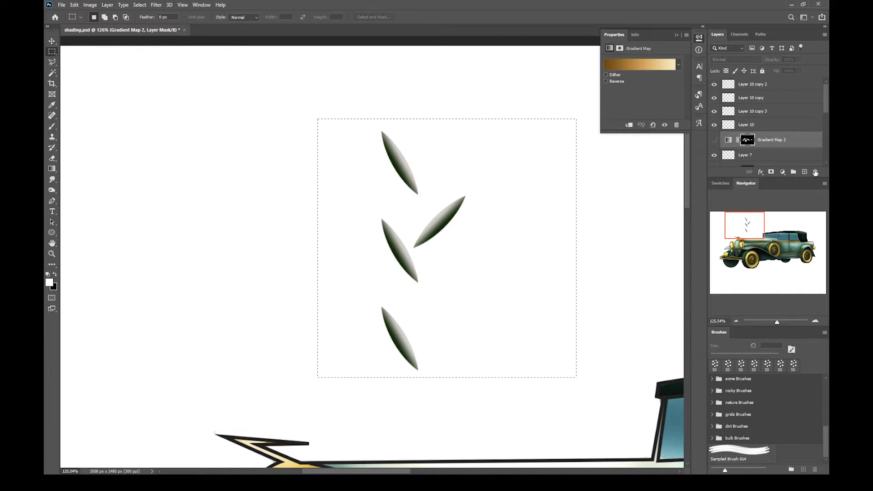
{"action": "left_click", "coordinate": [804, 171]}
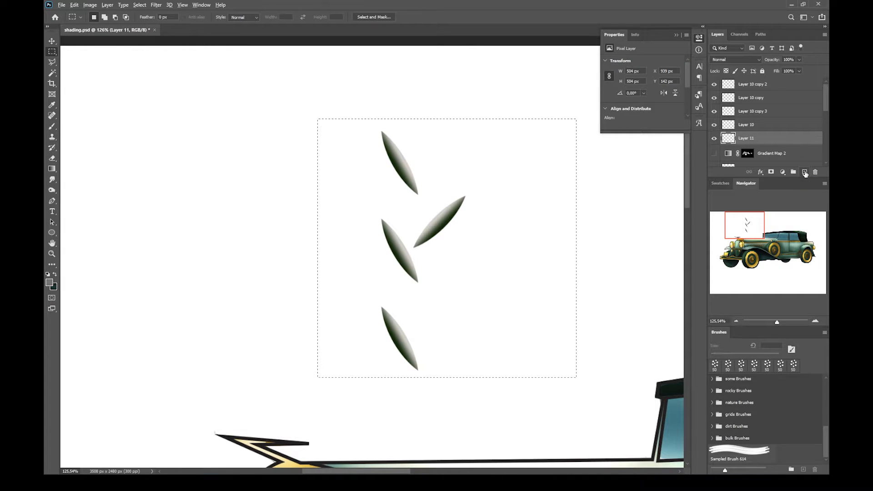
{"action": "key", "text": "alt+BackSpace"}
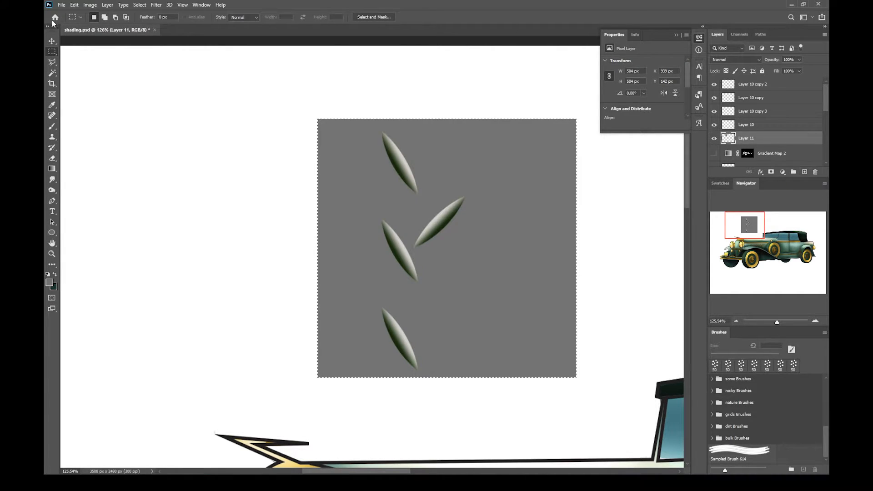
{"action": "key", "text": "ctrl+d"}
Move the top leaf into the grey square's upper-left corner at about X 948, Y 147 px, and tilt it slightly further counterclockwise.
{"action": "left_click", "coordinate": [52, 41]}
{"action": "left_click", "coordinate": [402, 170]}
{"action": "left_click_drag", "start_coordinate": [401, 170], "coordinate": [349, 159]}
{"action": "key", "text": "ctrl+t"}
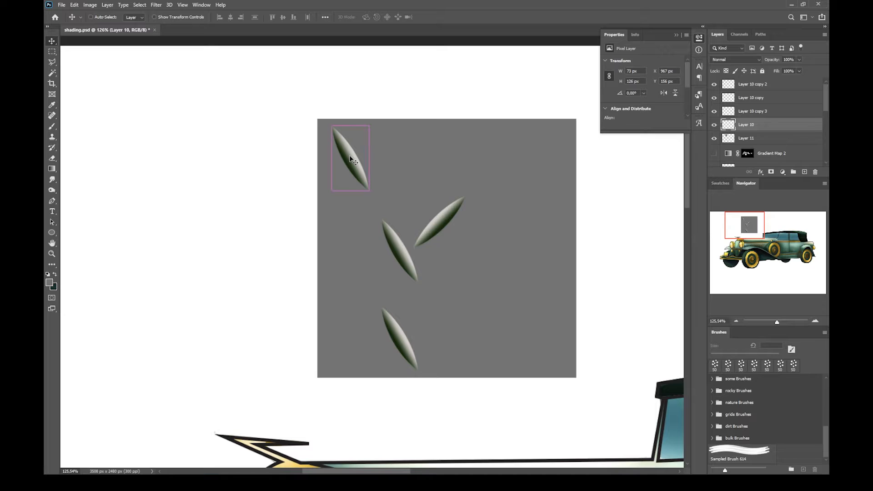
{"action": "left_click_drag", "start_coordinate": [398, 205], "coordinate": [409, 187]}
{"action": "left_click_drag", "start_coordinate": [349, 156], "coordinate": [345, 147]}
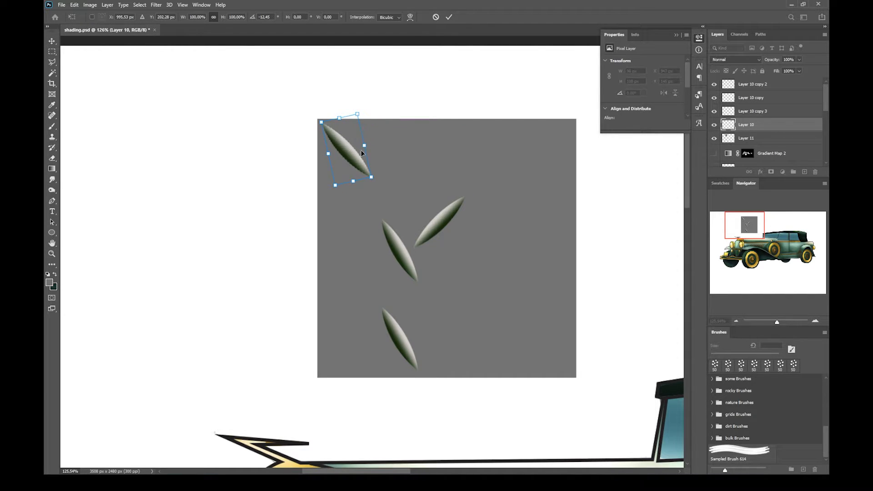
{"action": "left_click_drag", "start_coordinate": [400, 160], "coordinate": [416, 163]}
{"action": "key", "text": "Return"}
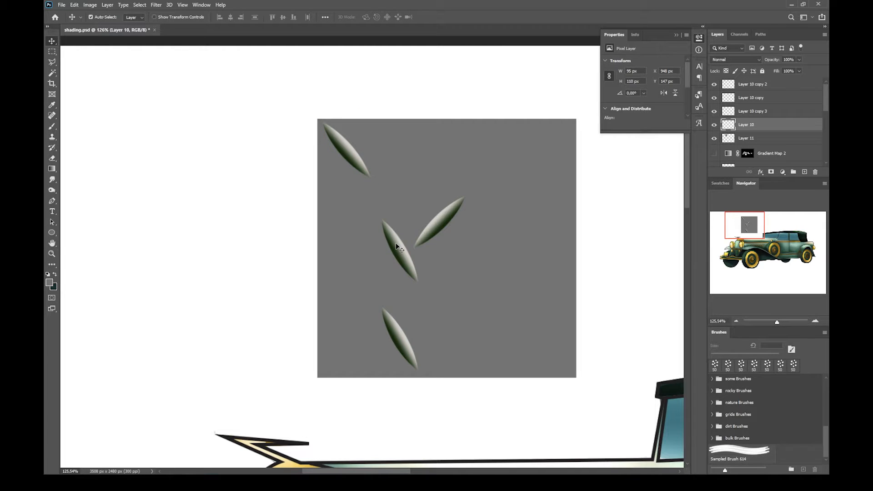
Delete the middle and lowest leaf copies, keeping the corner leaf and the oppositely tilted one.
{"action": "left_click", "coordinate": [398, 247]}
{"action": "key", "text": "Delete"}
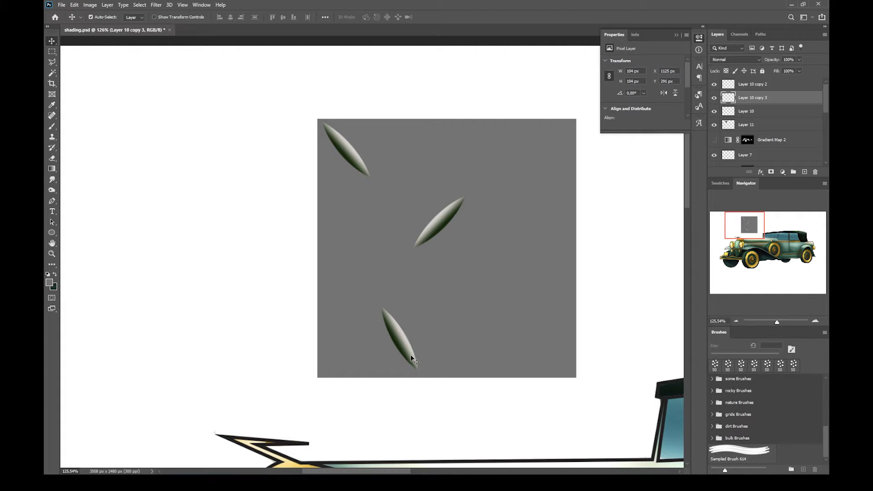
{"action": "left_click", "coordinate": [402, 348]}
{"action": "key", "text": "Delete"}
Place the oppositely tilted leaf at about X 1024, Y 239 px, then copy the corner leaf twice and this leaf once straight down.
{"action": "left_click_drag", "start_coordinate": [446, 217], "coordinate": [395, 190]}
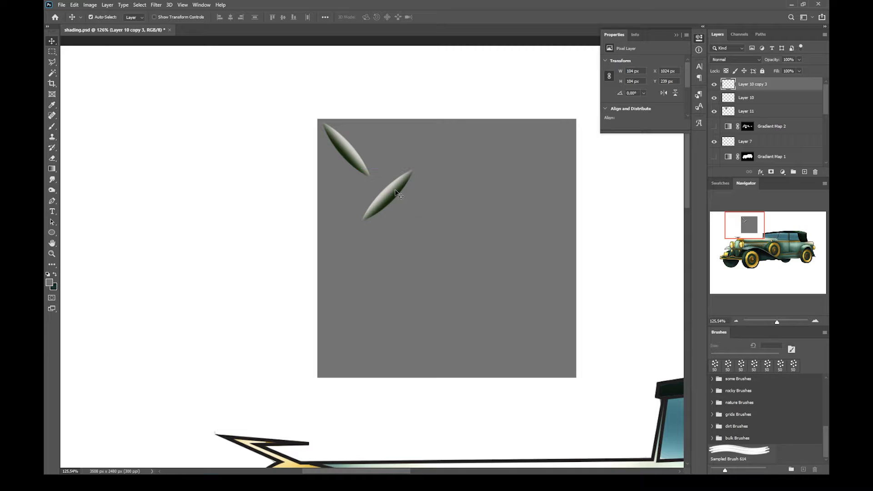
{"action": "left_click_drag", "start_coordinate": [349, 150], "coordinate": [351, 329]}
{"action": "left_click", "coordinate": [387, 194]}
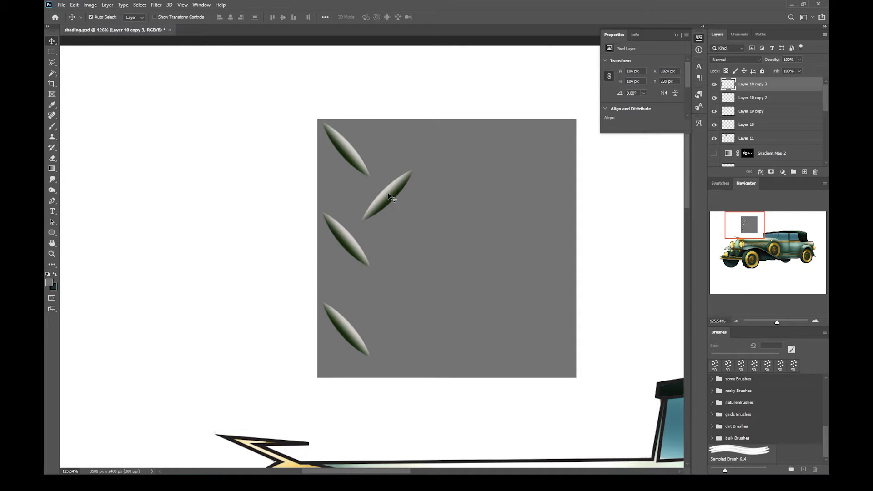
{"action": "left_click_drag", "start_coordinate": [387, 194], "coordinate": [398, 286]}
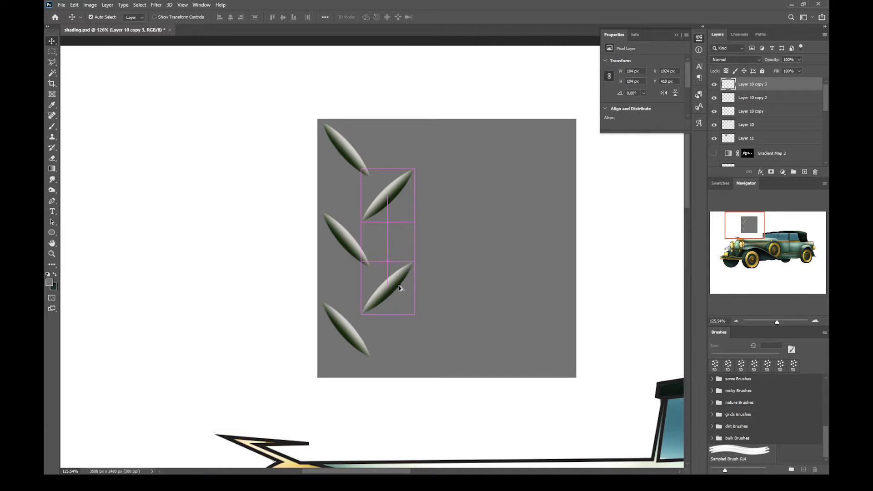
{"action": "left_click", "coordinate": [346, 152]}
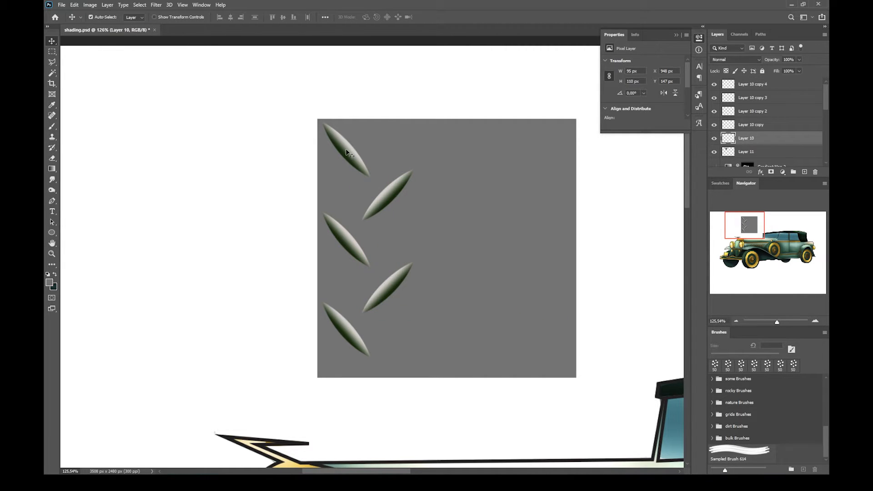
{"action": "left_click", "coordinate": [344, 235], "text": "shift"}
{"action": "left_click", "coordinate": [344, 333], "text": "shift"}
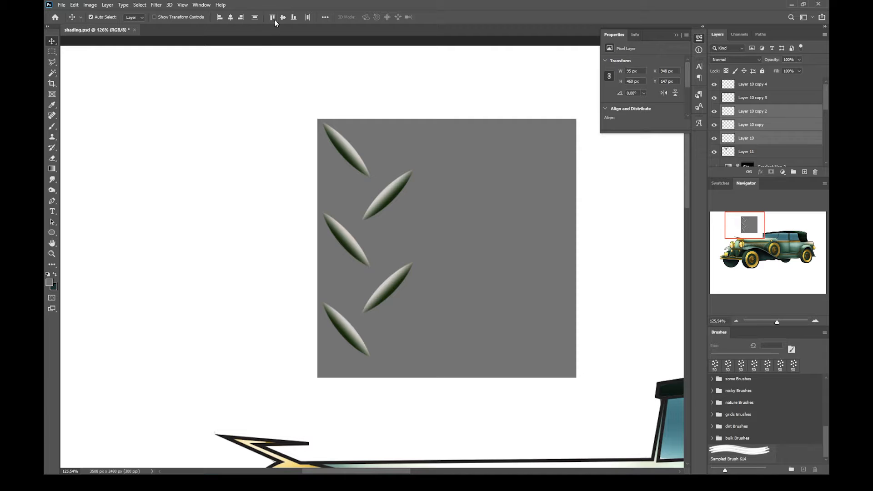
{"action": "left_click", "coordinate": [480, 234]}
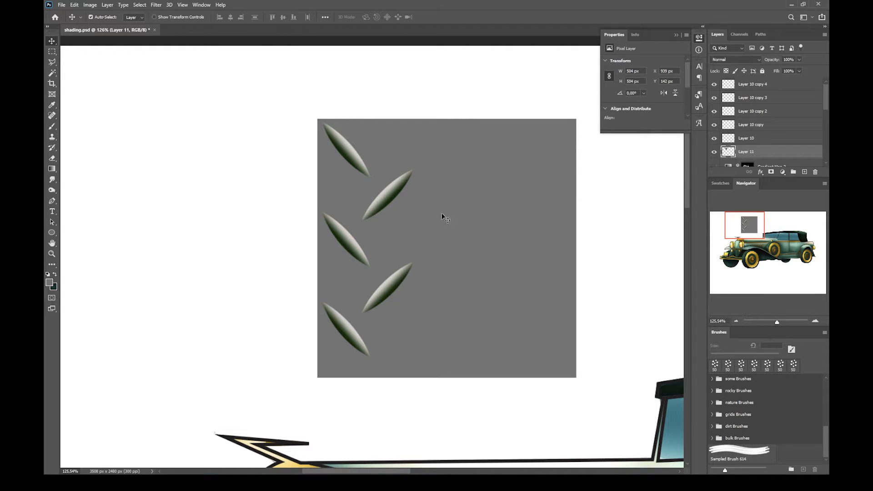
Copy the column of three matching leaves straight across, to the other side of the oppositely tilted leaves.
{"action": "left_click", "coordinate": [354, 155]}
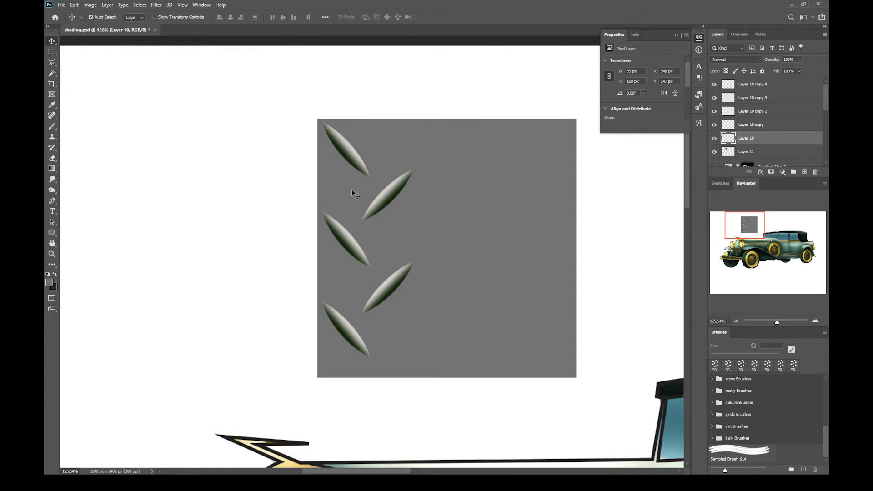
{"action": "left_click", "coordinate": [345, 245], "text": "shift"}
{"action": "left_click", "coordinate": [348, 340], "text": "shift"}
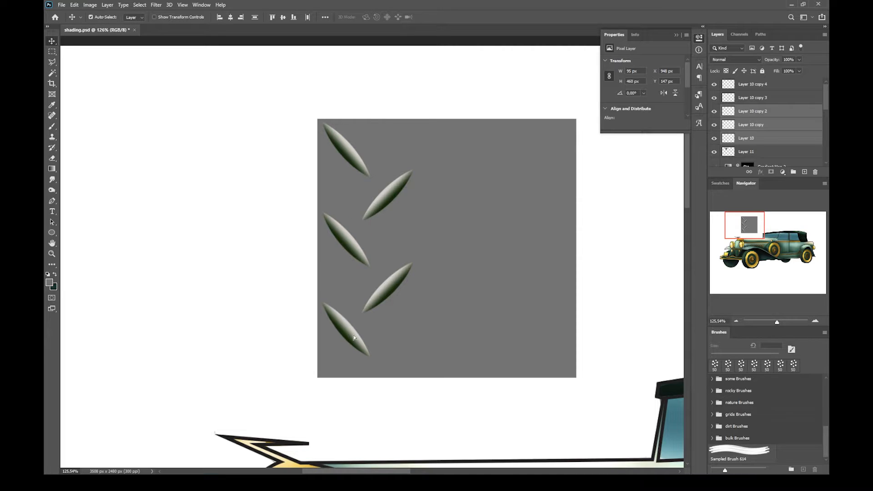
{"action": "left_click_drag", "start_coordinate": [354, 337], "coordinate": [452, 340]}
Shift the two oppositely tilted leaves slightly right to X 1040 px, Y 239 px, between the two three-leaf columns.
{"action": "left_click", "coordinate": [387, 189]}
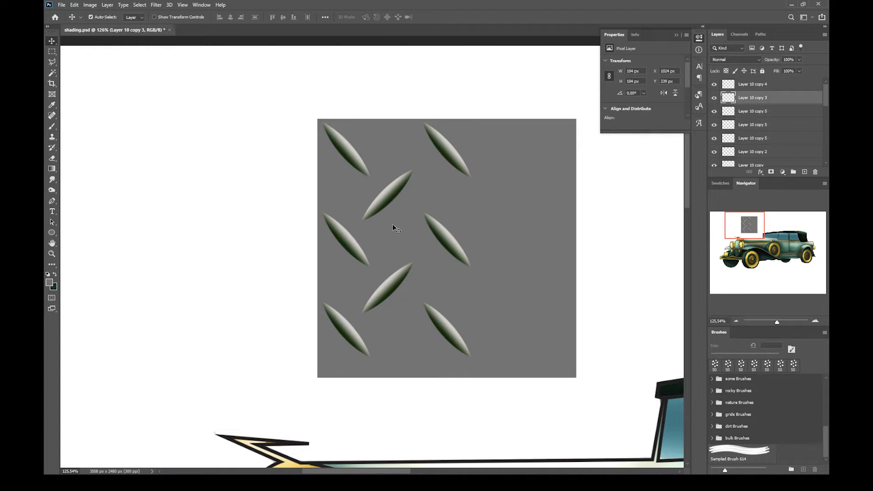
{"action": "left_click", "coordinate": [392, 294], "text": "shift"}
{"action": "left_click_drag", "start_coordinate": [386, 290], "coordinate": [394, 292]}
{"action": "left_click", "coordinate": [472, 289]}
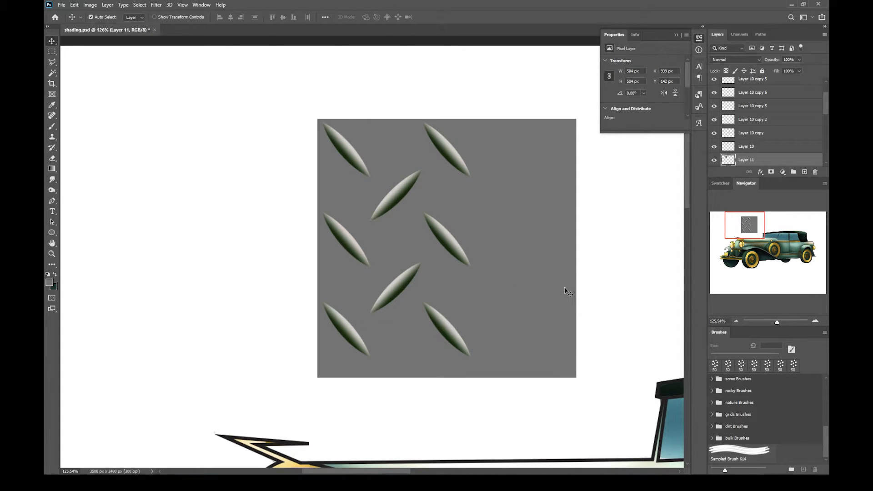
Copy the two oppositely tilted leaves straight across, beyond the second three-leaf column.
{"action": "left_click", "coordinate": [398, 196]}
{"action": "left_click", "coordinate": [397, 292], "text": "shift"}
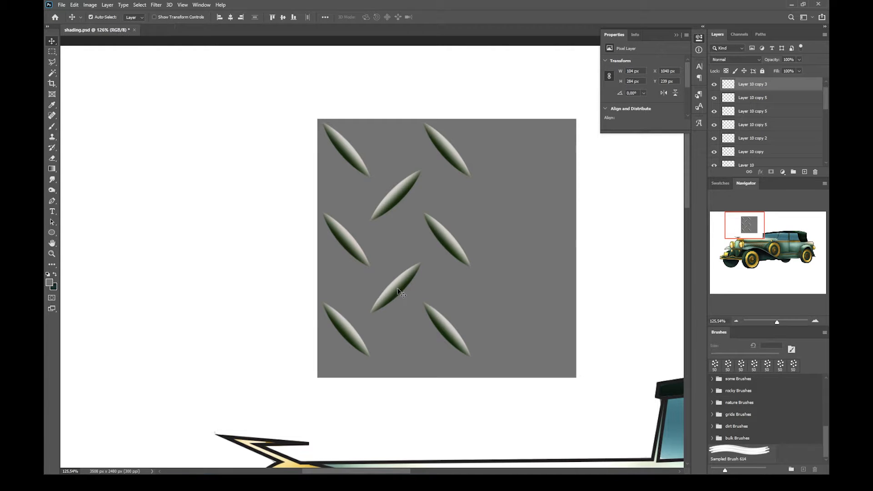
{"action": "left_click_drag", "start_coordinate": [400, 290], "coordinate": [504, 292]}
Nudge the grey square slightly right and down behind the leaves, centring it at X 1196 px, Y 397 px.
{"action": "left_click", "coordinate": [545, 284]}
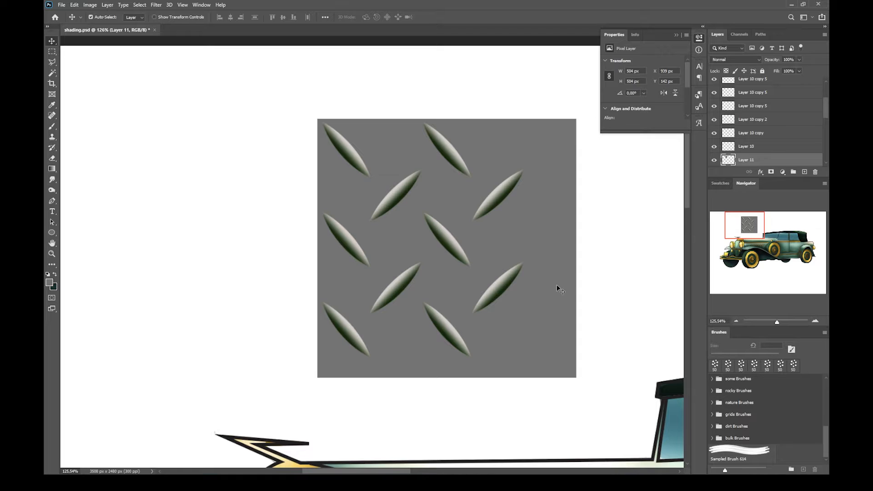
{"action": "key", "text": "ctrl+t"}
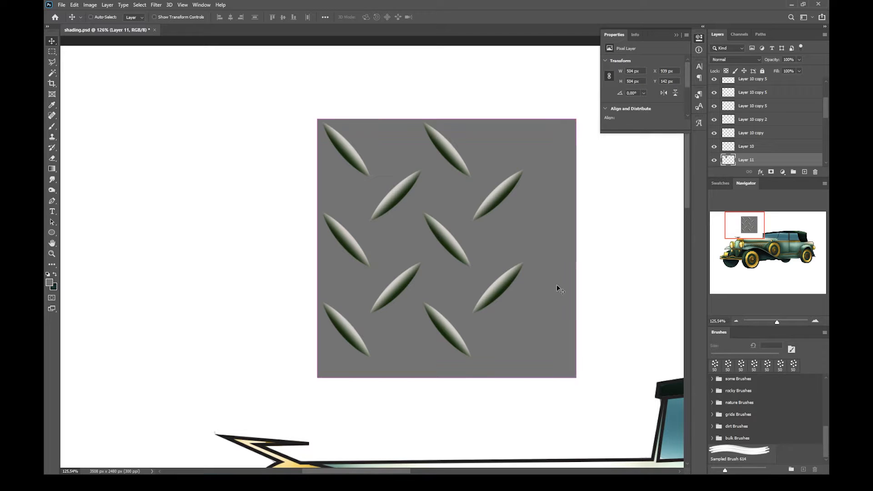
{"action": "left_click_drag", "start_coordinate": [377, 133], "coordinate": [382, 135]}
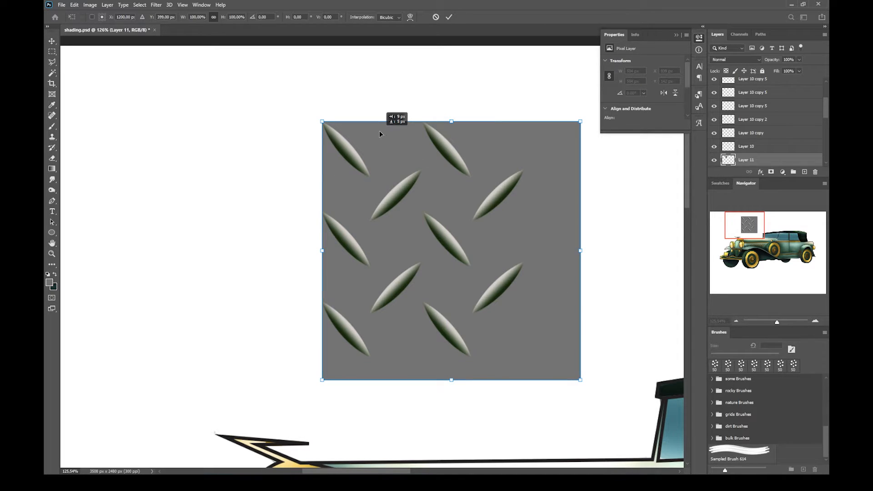
{"action": "key", "text": "Up"}
{"action": "key", "text": "Up"}
{"action": "key", "text": "Left"}
{"action": "key", "text": "Left"}
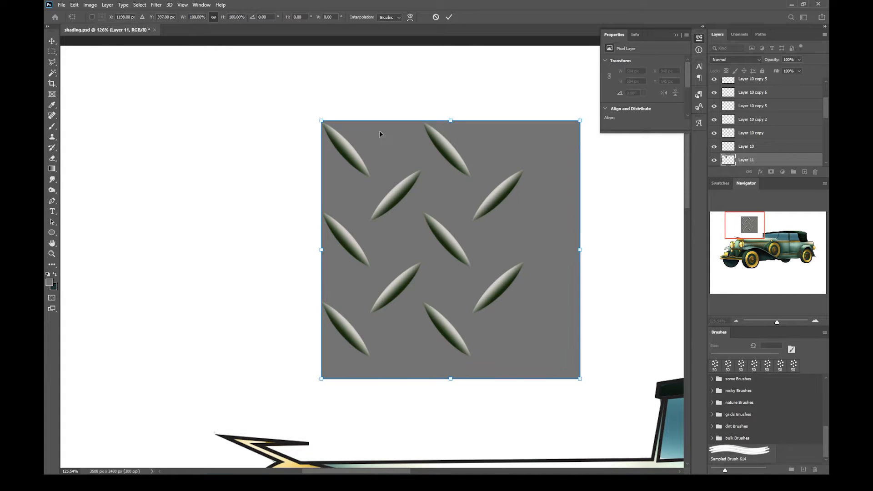
{"action": "key", "text": "Left"}
{"action": "key", "text": "Left"}
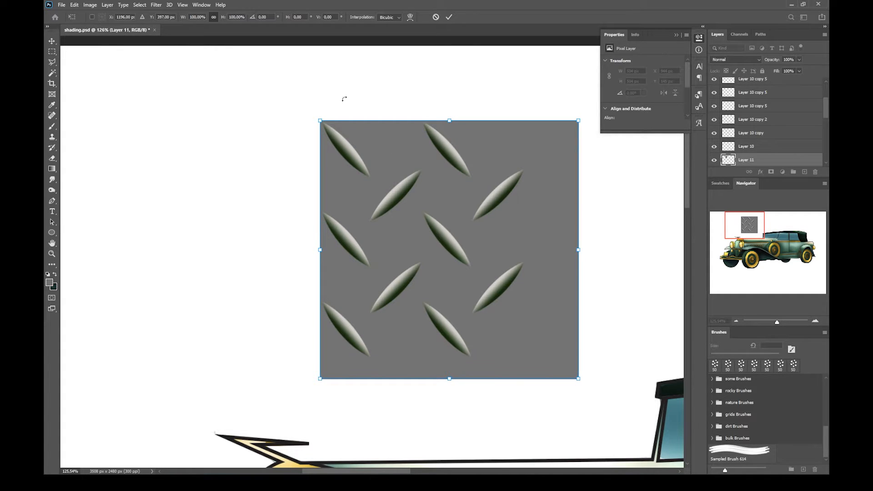
Select the diamond-plate tile with a rectangular marquee, define it as a pattern under the default name, and deselect.
{"action": "mouse_move", "coordinate": [309, 131]}
{"action": "left_mouse_down"}
{"action": "mouse_move", "coordinate": [350, 212]}
{"action": "mouse_move", "coordinate": [396, 257]}
{"action": "mouse_move", "coordinate": [423, 263]}
{"action": "mouse_move", "coordinate": [310, 132]}
{"action": "left_mouse_up"}
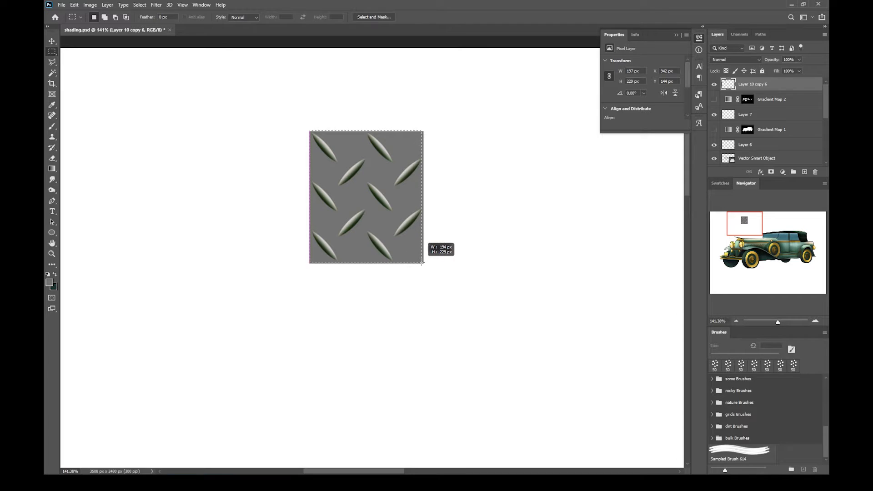
{"action": "key", "text": "ctrl+d"}
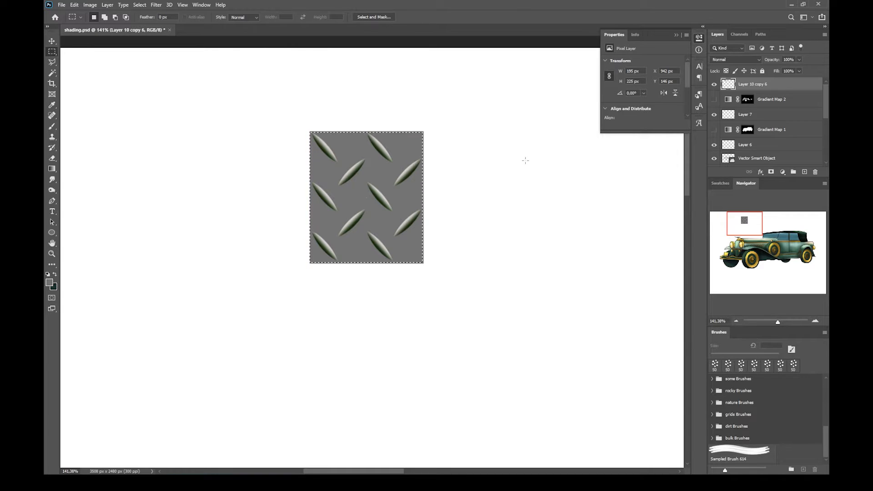
{"action": "left_click", "coordinate": [74, 5]}
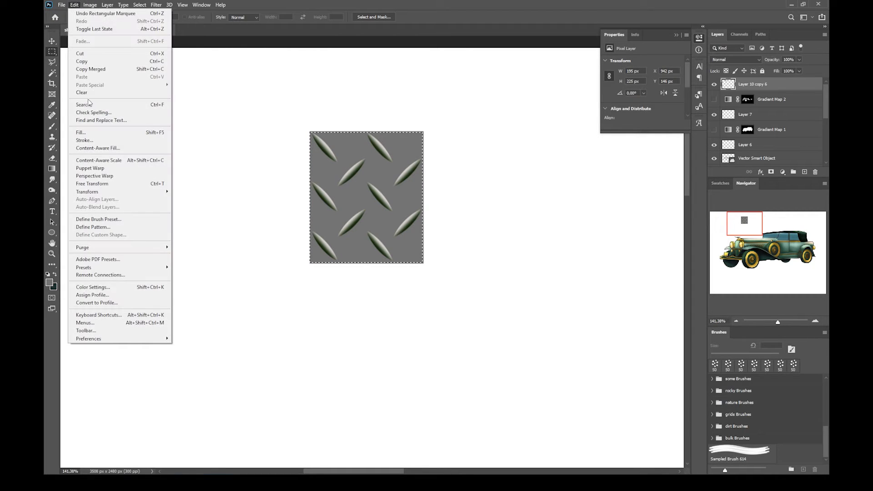
{"action": "left_click", "coordinate": [113, 229]}
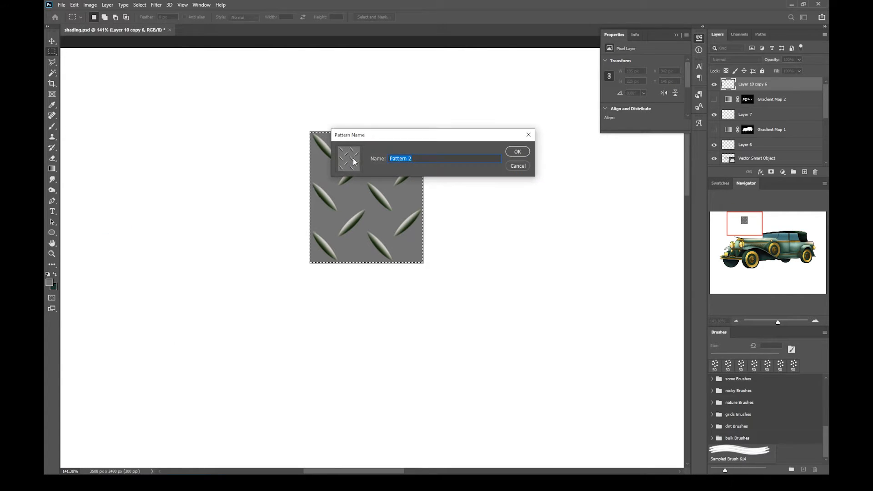
{"action": "left_click", "coordinate": [514, 151]}
{"action": "key", "text": "ctrl+d"}
Outline the car's upper grille panel with the Polygonal Lasso, following the headlight's edge and stopping above the gold crossbar.
{"action": "scroll", "coordinate": [435, 160], "scroll_direction": "down", "scroll_amount": 6}
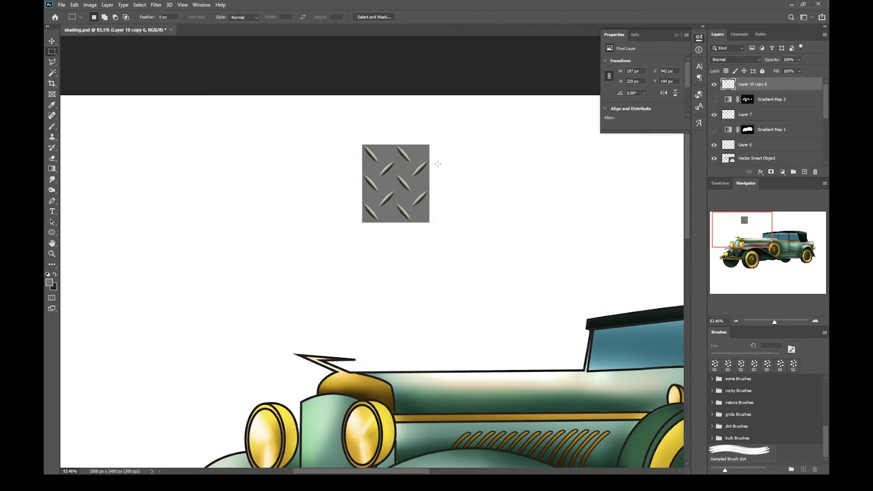
{"action": "scroll", "coordinate": [221, 177], "scroll_direction": "up", "scroll_amount": 1}
{"action": "scroll", "coordinate": [226, 178], "scroll_direction": "up", "scroll_amount": 2}
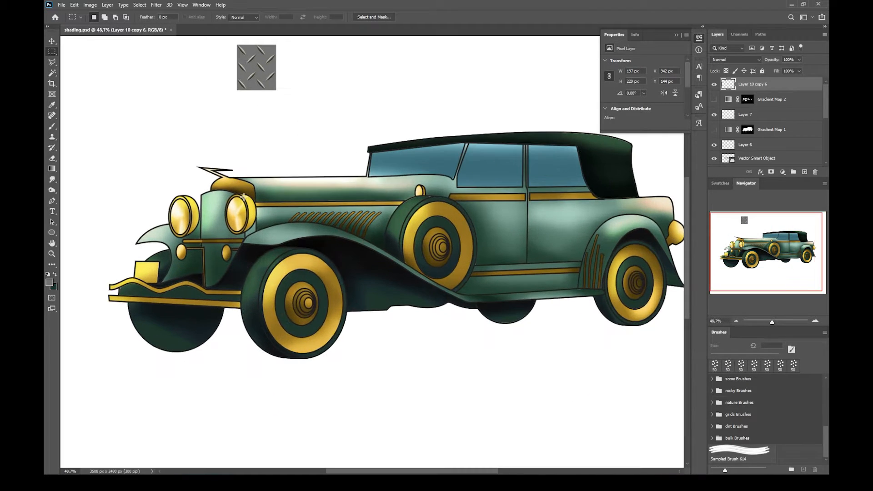
{"action": "scroll", "coordinate": [228, 227], "scroll_direction": "up", "scroll_amount": 3}
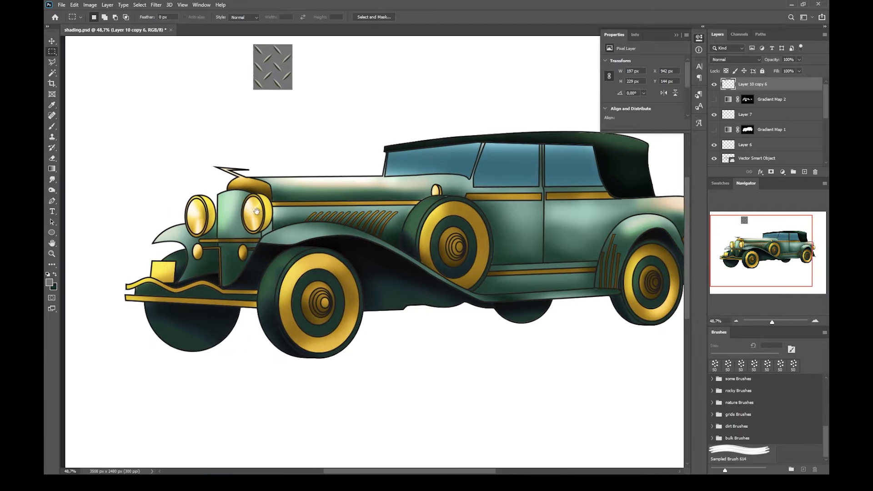
{"action": "scroll", "coordinate": [390, 227], "scroll_direction": "up", "scroll_amount": 2}
{"action": "scroll", "coordinate": [390, 227], "scroll_direction": "up", "scroll_amount": 1}
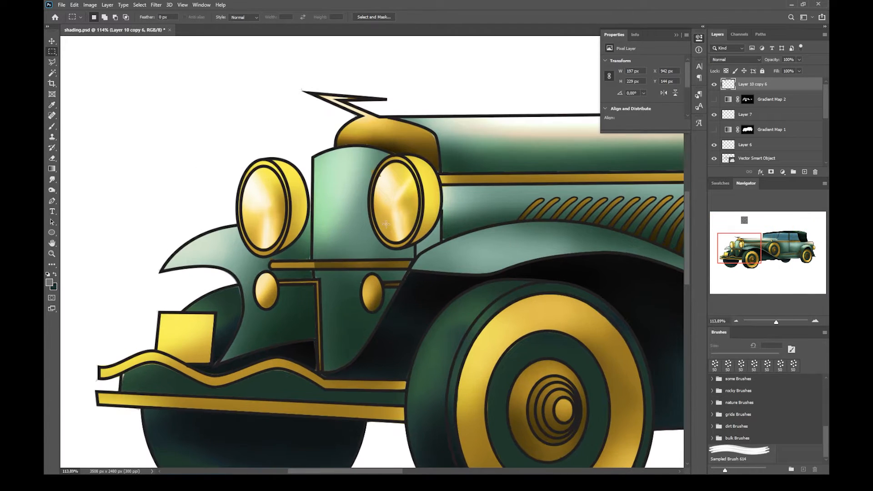
{"action": "left_click", "coordinate": [52, 61]}
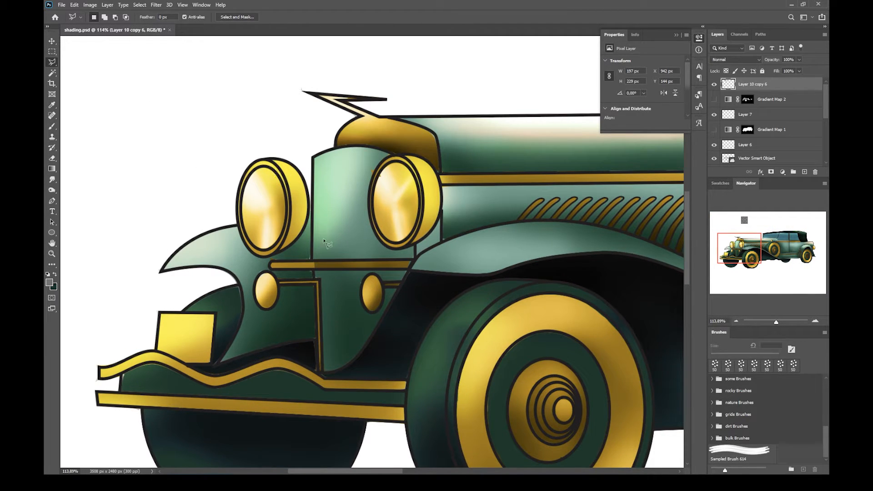
{"action": "left_click", "coordinate": [311, 258]}
{"action": "left_click", "coordinate": [312, 156]}
{"action": "left_click", "coordinate": [335, 147]}
{"action": "left_click", "coordinate": [362, 146]}
{"action": "left_click", "coordinate": [384, 159]}
{"action": "left_click", "coordinate": [374, 172]}
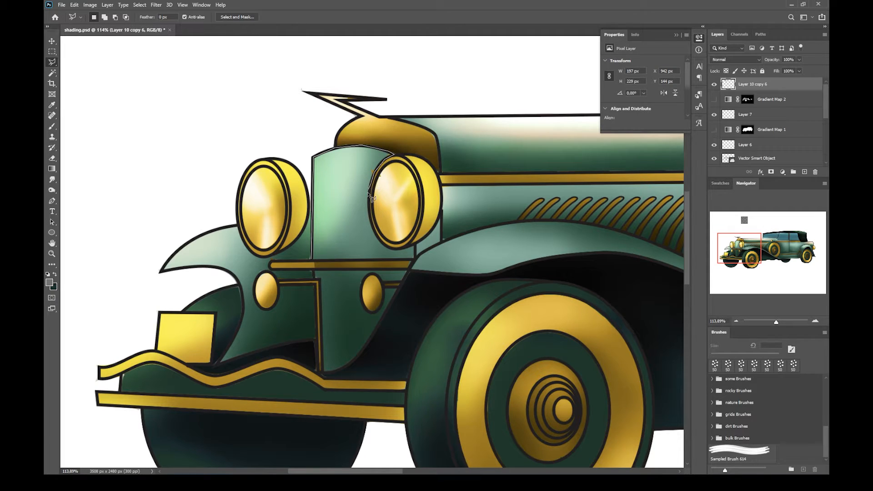
{"action": "left_click", "coordinate": [369, 199]}
{"action": "left_click", "coordinate": [370, 218]}
{"action": "left_click", "coordinate": [375, 234]}
{"action": "left_click", "coordinate": [385, 245]}
{"action": "left_click", "coordinate": [393, 249]}
{"action": "left_click", "coordinate": [411, 244]}
{"action": "left_click", "coordinate": [415, 258]}
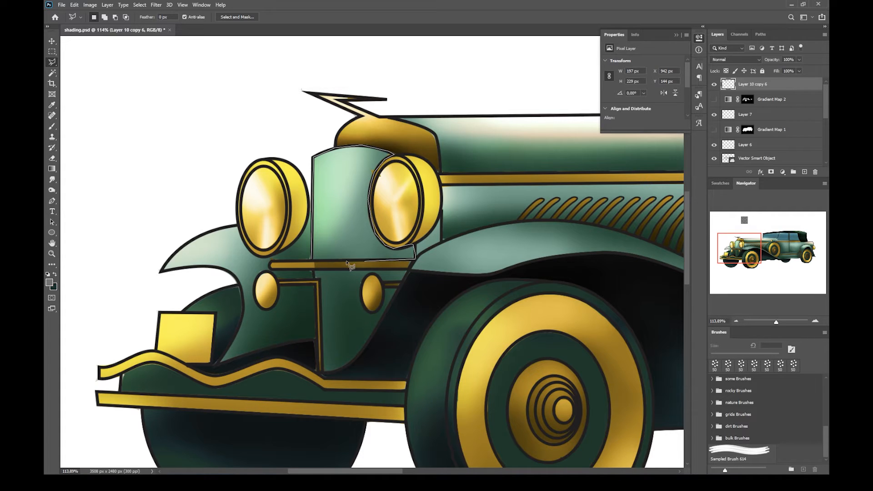
{"action": "double_click", "coordinate": [312, 259]}
Add the lower grille panel beneath the gold crossbar to the selection, leaving out the small gold lamp and its bar.
{"action": "left_click", "coordinate": [314, 270]}
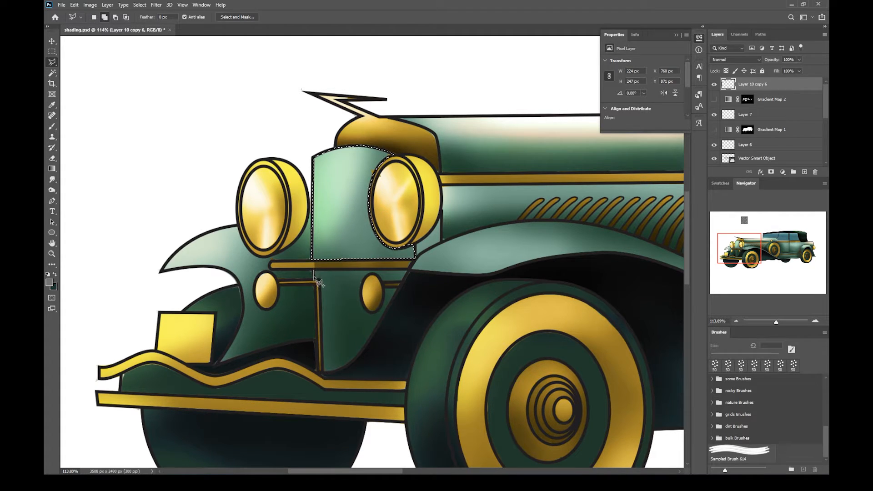
{"action": "left_click", "coordinate": [314, 278]}
{"action": "left_click", "coordinate": [319, 281]}
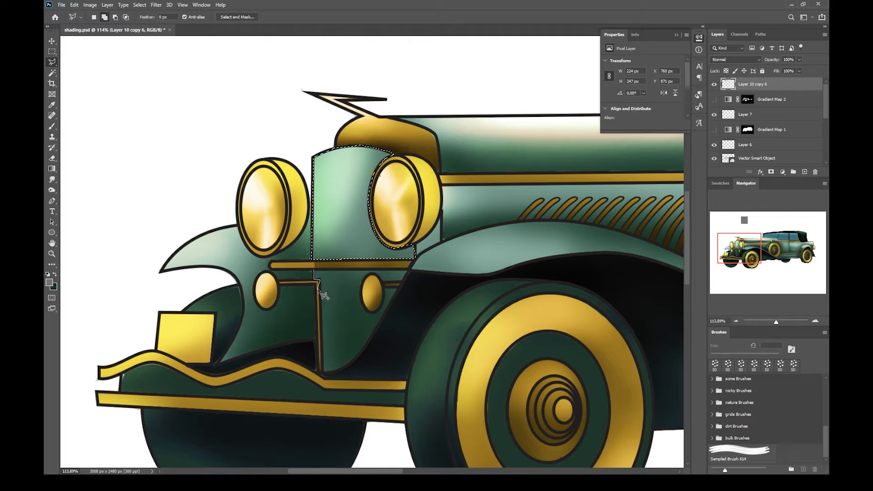
{"action": "left_click", "coordinate": [324, 373]}
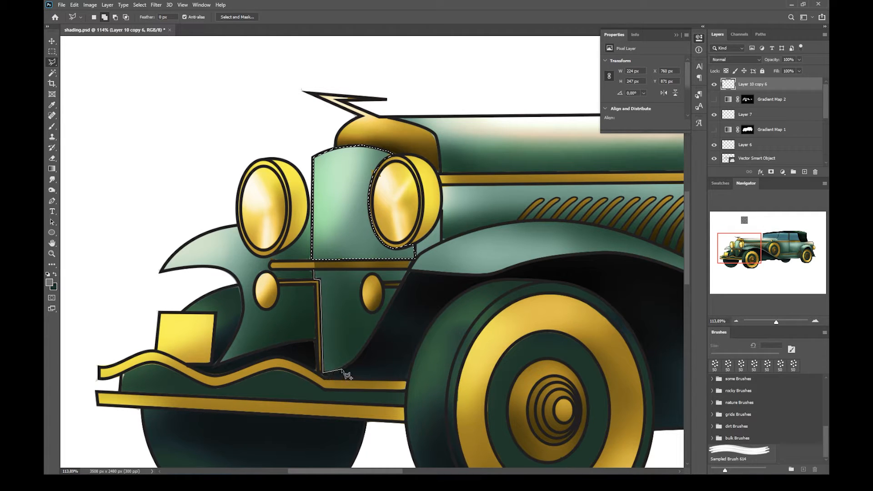
{"action": "left_click", "coordinate": [343, 369]}
{"action": "left_click", "coordinate": [364, 348]}
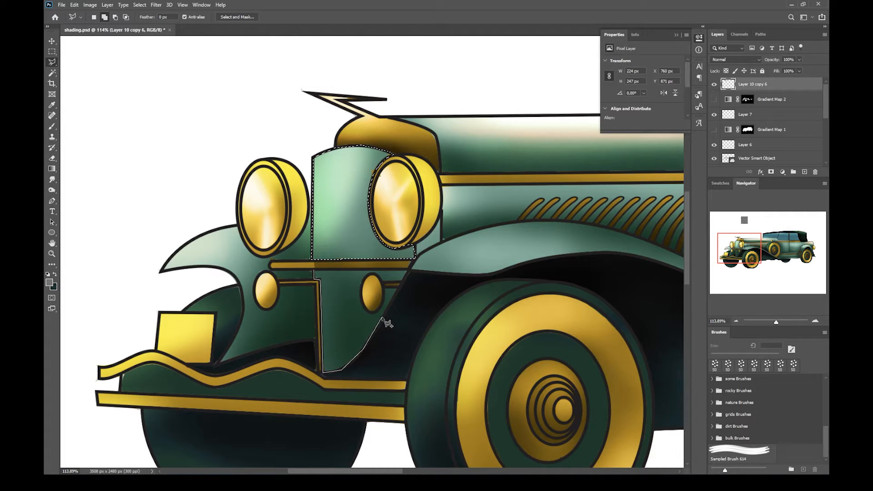
{"action": "left_click", "coordinate": [400, 285]}
{"action": "left_click", "coordinate": [384, 288]}
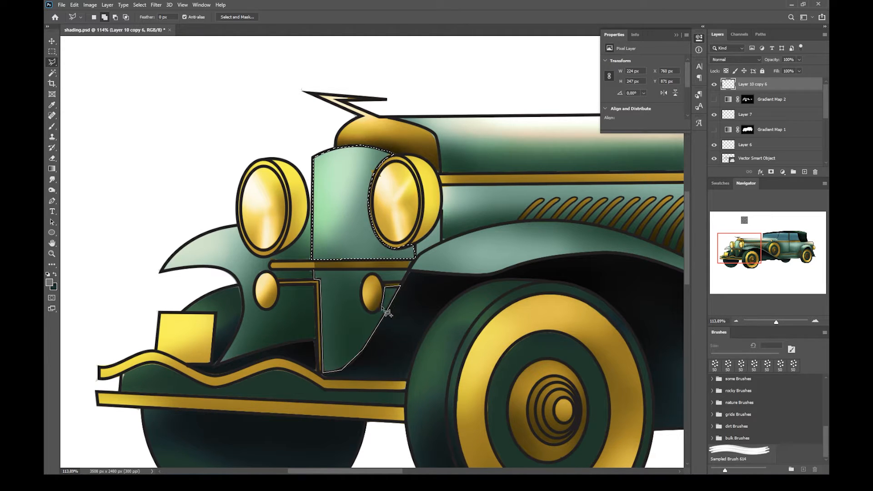
{"action": "left_click", "coordinate": [373, 313]}
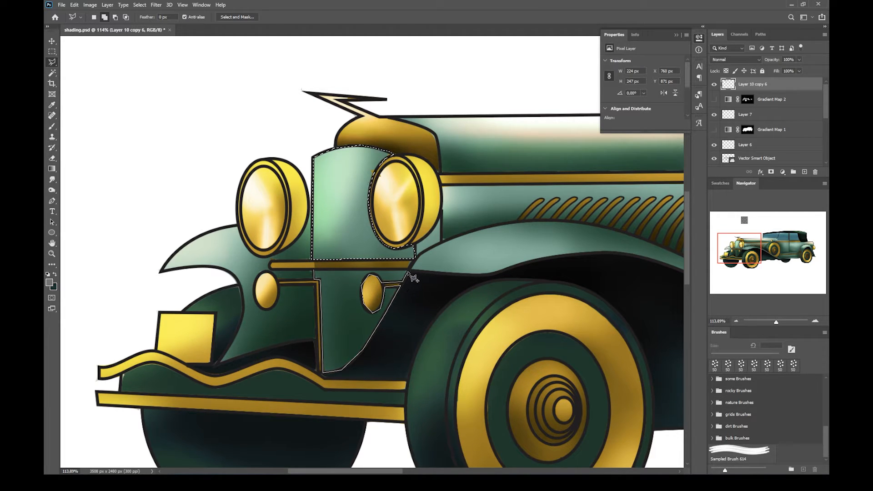
{"action": "left_click", "coordinate": [318, 275]}
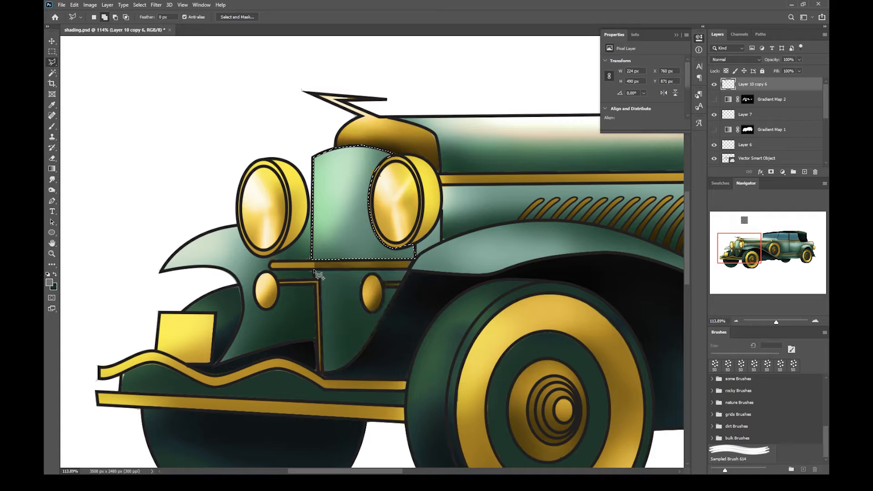
Copy the selected grille area from Layer 1 onto a new layer.
{"action": "scroll", "coordinate": [773, 156], "scroll_direction": "down", "scroll_amount": 2}
{"action": "scroll", "coordinate": [773, 156], "scroll_direction": "down", "scroll_amount": 3}
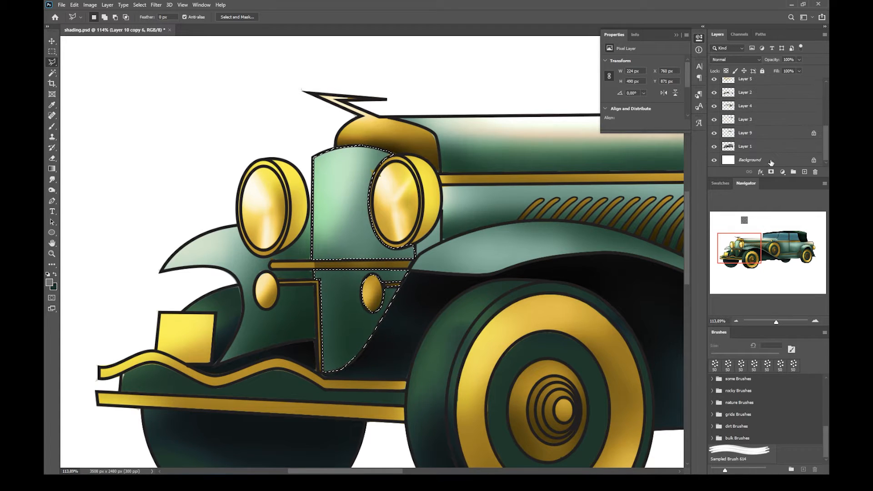
{"action": "left_click", "coordinate": [745, 148]}
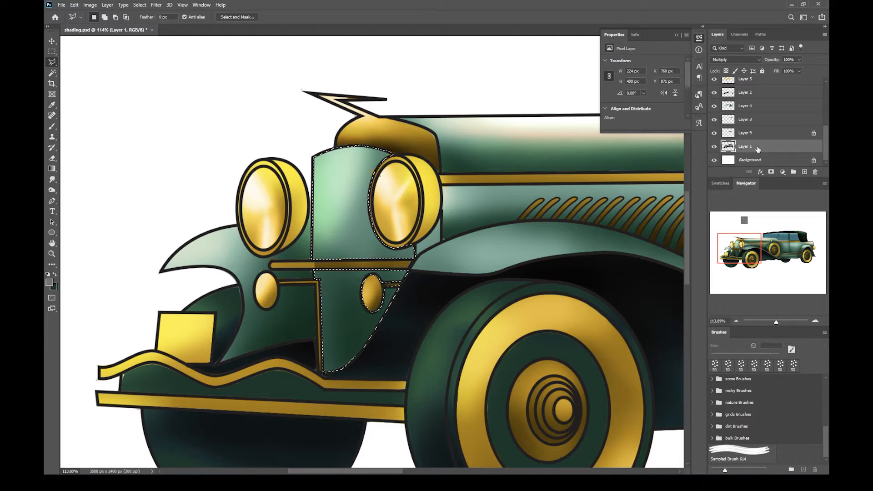
{"action": "key", "text": "ctrl+j"}
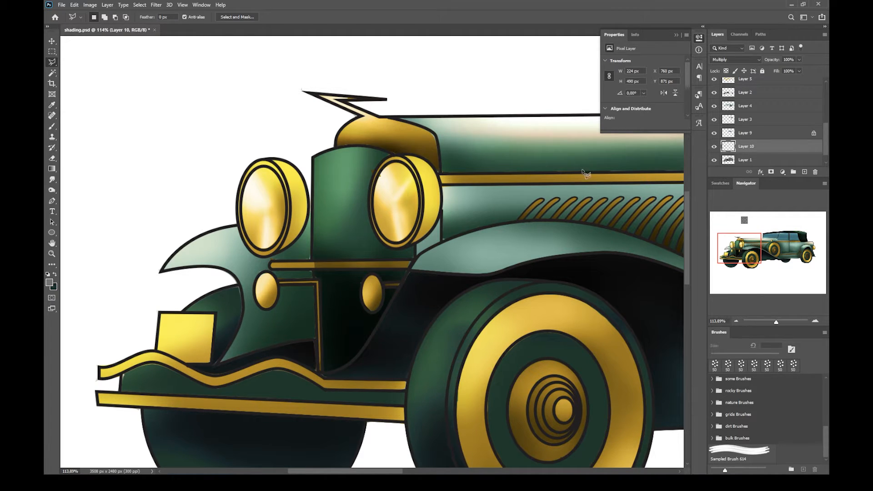
Move the grille copy layer directly above Gradient Map 2, and toggle its visibility off and on to check it.
{"action": "scroll", "coordinate": [590, 175], "scroll_direction": "down", "scroll_amount": 2}
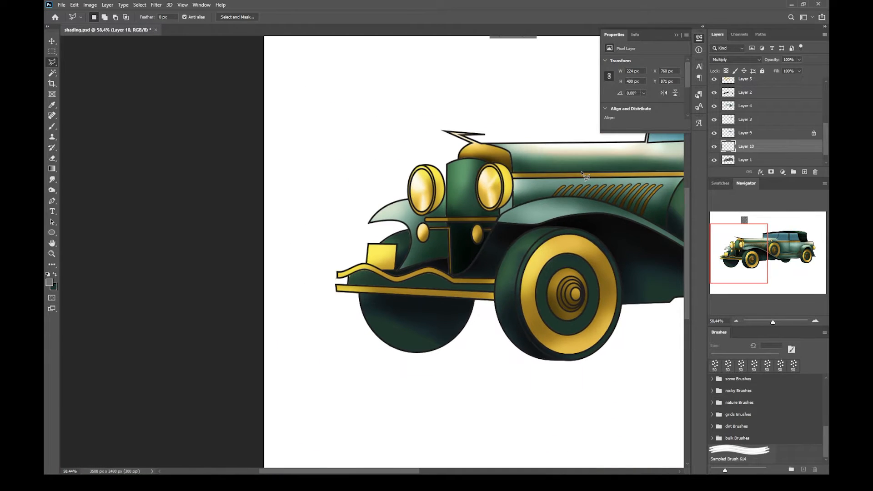
{"action": "scroll", "coordinate": [590, 175], "scroll_direction": "down", "scroll_amount": 2}
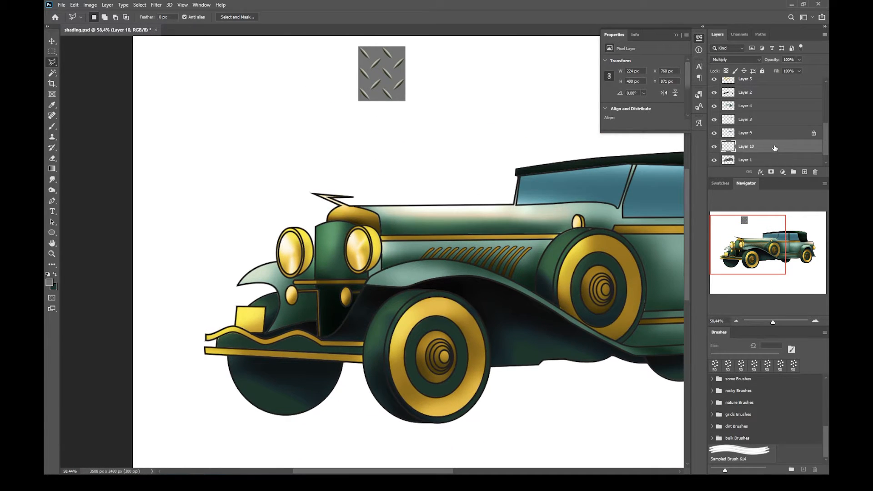
{"action": "left_click_drag", "start_coordinate": [774, 147], "coordinate": [772, 120]}
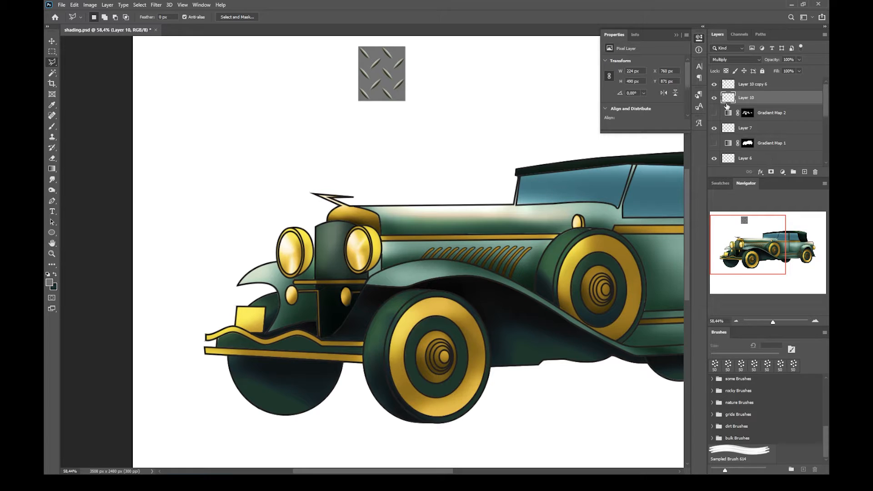
{"action": "left_click", "coordinate": [714, 98]}
{"action": "left_click", "coordinate": [714, 99]}
Add a Pattern Overlay to Layer 10 using the diamond-plate pattern, with Normal blend mode and 100% opacity.
{"action": "double_click", "coordinate": [777, 98]}
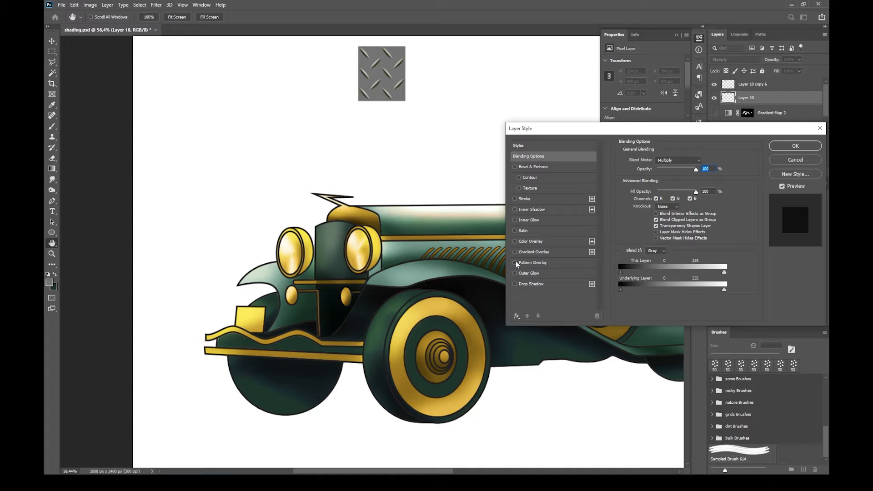
{"action": "left_click", "coordinate": [533, 263]}
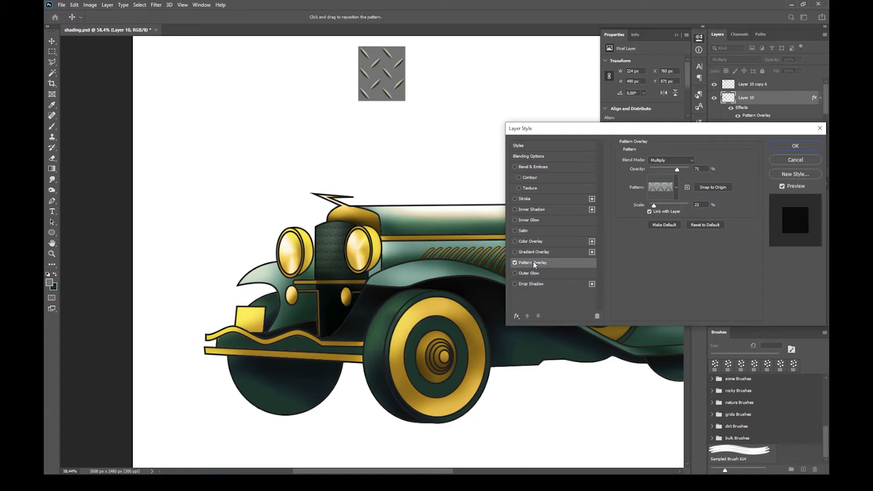
{"action": "left_click", "coordinate": [676, 187]}
{"action": "left_click", "coordinate": [661, 227]}
{"action": "left_click_drag", "start_coordinate": [677, 169], "coordinate": [694, 168]}
{"action": "left_click", "coordinate": [671, 160]}
{"action": "left_click", "coordinate": [659, 166]}
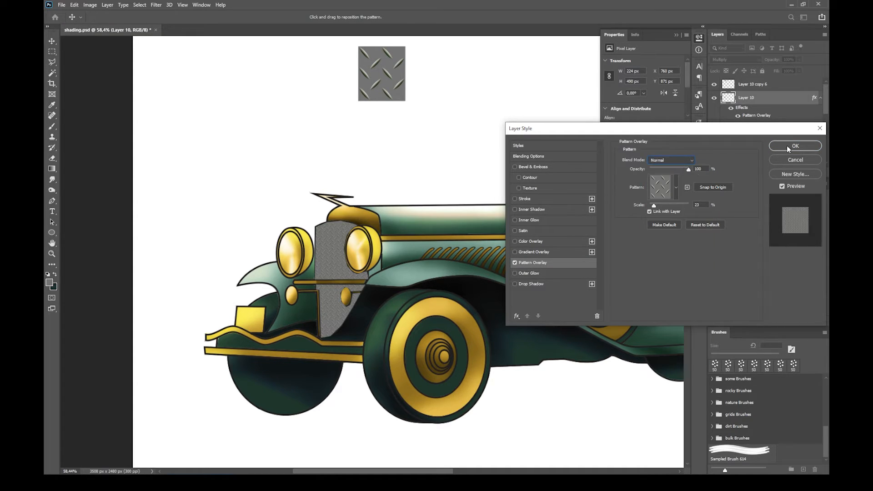
{"action": "left_click", "coordinate": [788, 146]}
Enlarge the scale of the grille layer's pattern overlay to about 47%.
{"action": "left_click_drag", "start_coordinate": [344, 286], "coordinate": [376, 282]}
{"action": "scroll", "coordinate": [377, 282], "scroll_direction": "up", "scroll_amount": 5}
{"action": "double_click", "coordinate": [780, 98]}
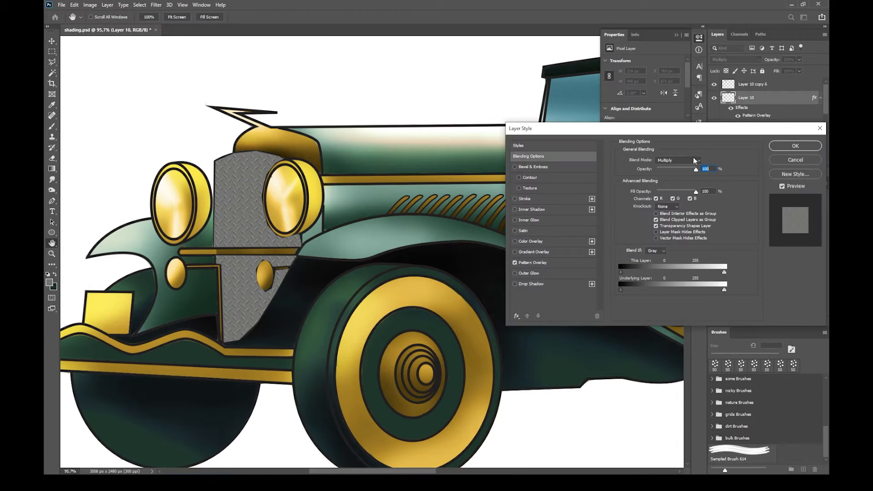
{"action": "left_click", "coordinate": [534, 264]}
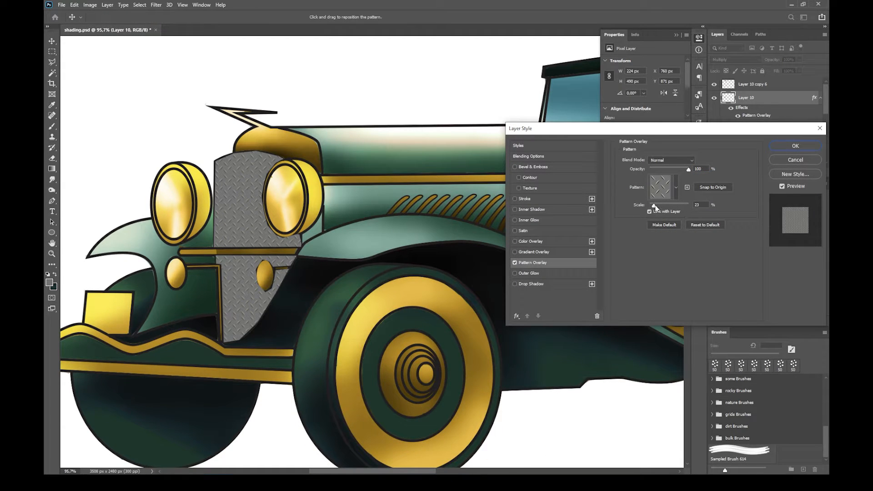
{"action": "left_click_drag", "start_coordinate": [655, 207], "coordinate": [658, 205]}
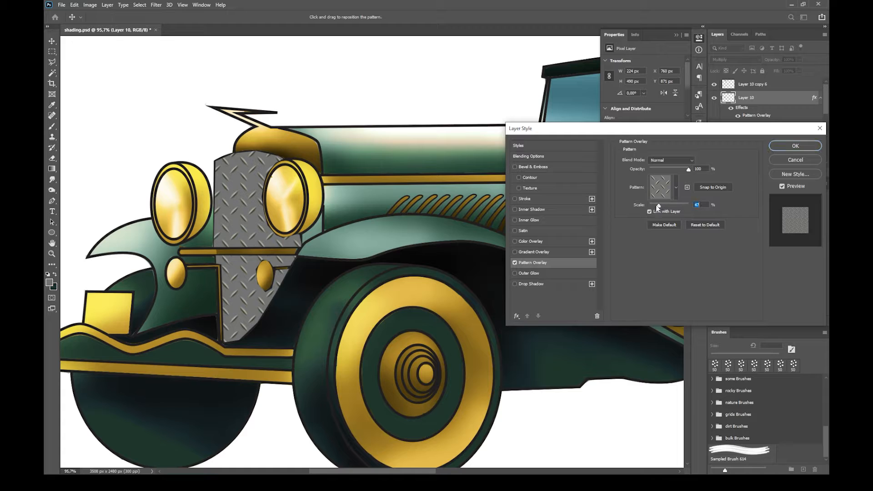
Try the Overlay and Lighten blend modes on the grille's pattern overlay.
{"action": "left_click", "coordinate": [671, 160]}
{"action": "left_click", "coordinate": [667, 261]}
{"action": "left_click", "coordinate": [671, 160]}
{"action": "left_click", "coordinate": [665, 223]}
Set the grille's pattern overlay to Screen blend mode, lower its opacity, and apply the layer style.
{"action": "left_click", "coordinate": [684, 161]}
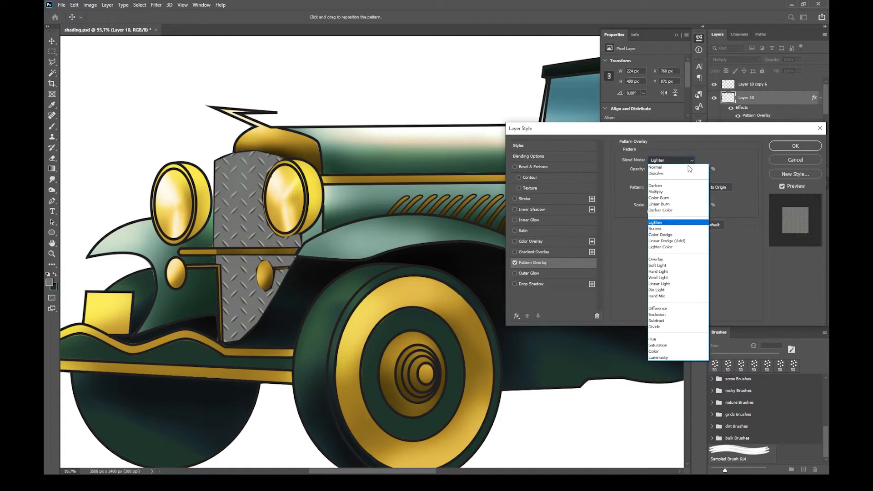
{"action": "left_click", "coordinate": [668, 229]}
{"action": "left_click_drag", "start_coordinate": [688, 170], "coordinate": [673, 170]}
{"action": "left_click", "coordinate": [794, 147]}
{"action": "scroll", "coordinate": [200, 210], "scroll_direction": "down", "scroll_amount": 6}
{"action": "scroll", "coordinate": [291, 202], "scroll_direction": "up", "scroll_amount": 3}
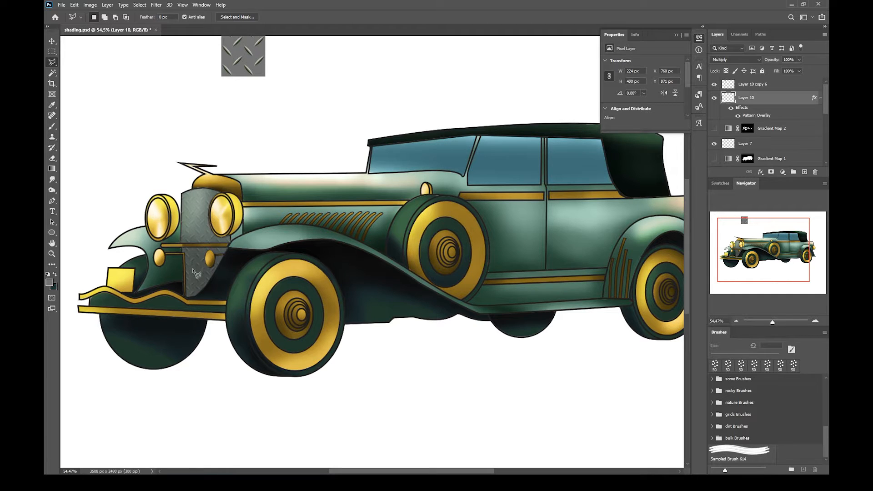
Select the Brush tool with the Hard Round tip from the General Brushes group.
{"action": "left_click", "coordinate": [52, 41]}
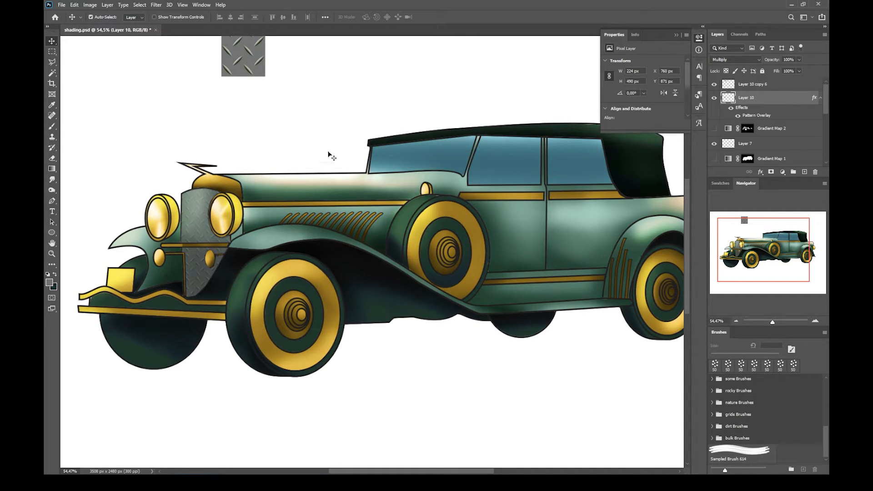
{"action": "left_click", "coordinate": [52, 126]}
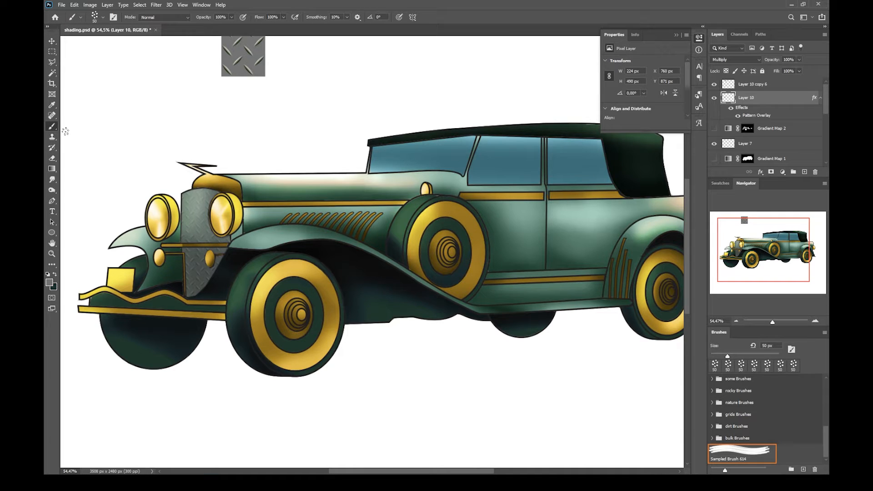
{"action": "right_click", "coordinate": [50, 125]}
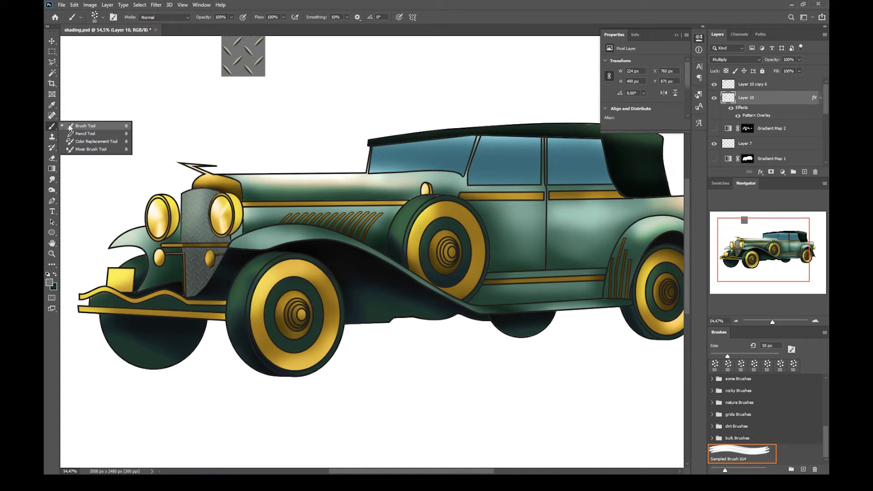
{"action": "left_click", "coordinate": [70, 127]}
{"action": "left_click", "coordinate": [103, 17]}
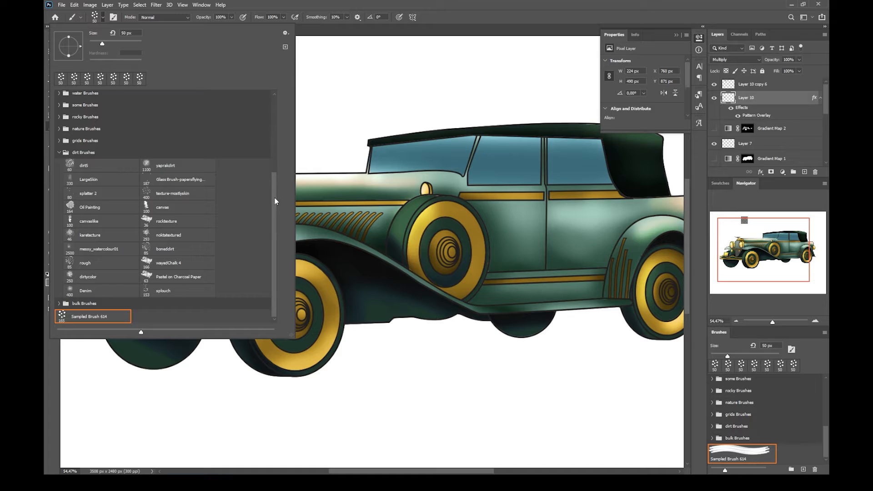
{"action": "left_click_drag", "start_coordinate": [275, 202], "coordinate": [278, 92]}
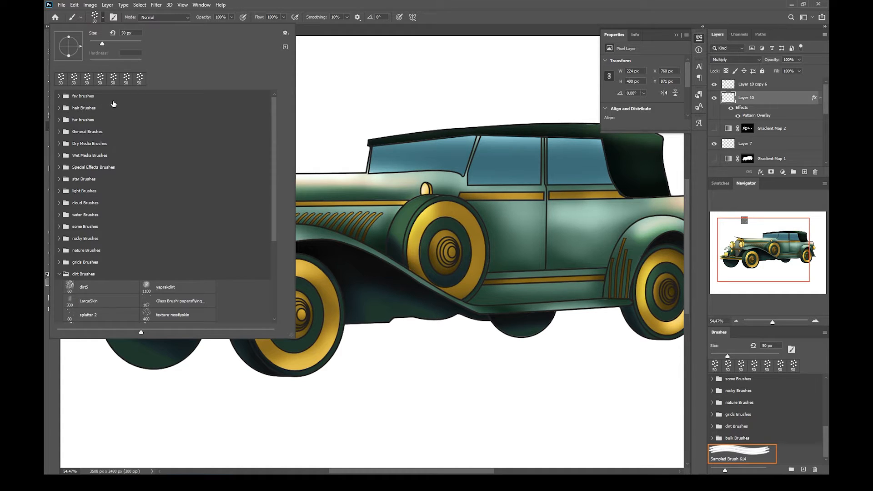
{"action": "left_click", "coordinate": [59, 131]}
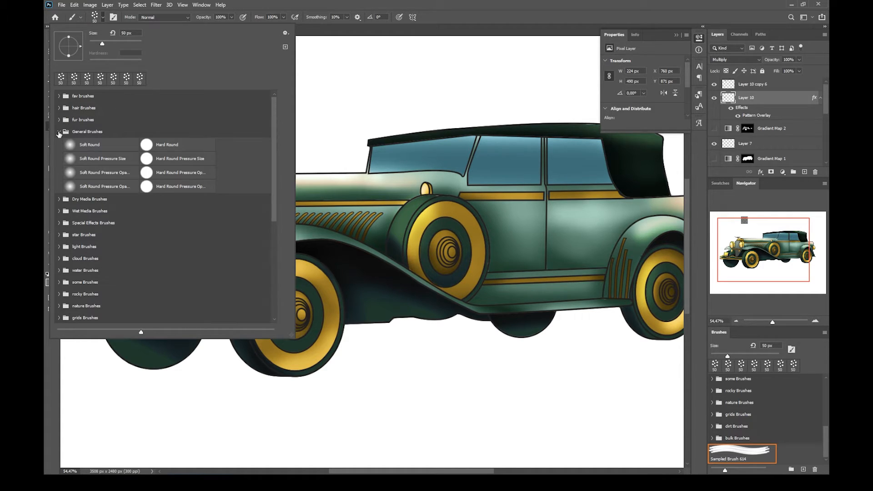
{"action": "left_click", "coordinate": [167, 146]}
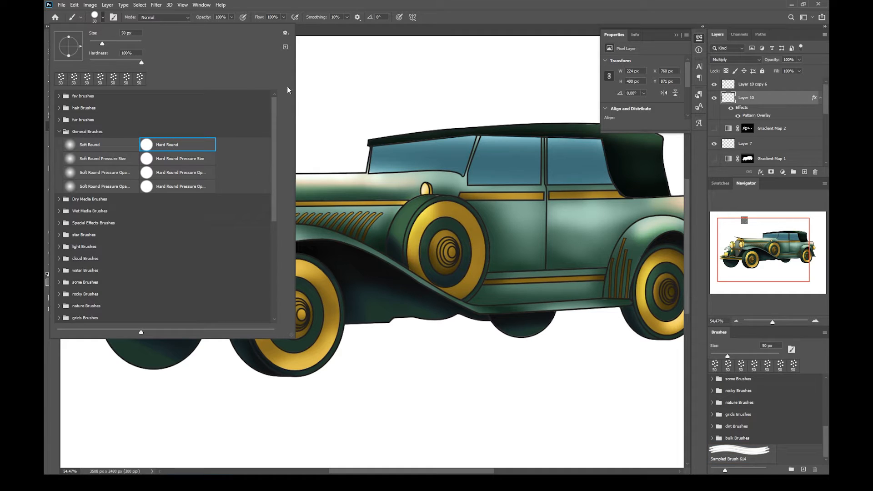
Set the brush size to 28 px and reset the foreground and background colours to default black and white.
{"action": "left_click_drag", "start_coordinate": [102, 44], "coordinate": [96, 42]}
{"action": "left_click", "coordinate": [378, 10]}
{"action": "left_click", "coordinate": [48, 275]}
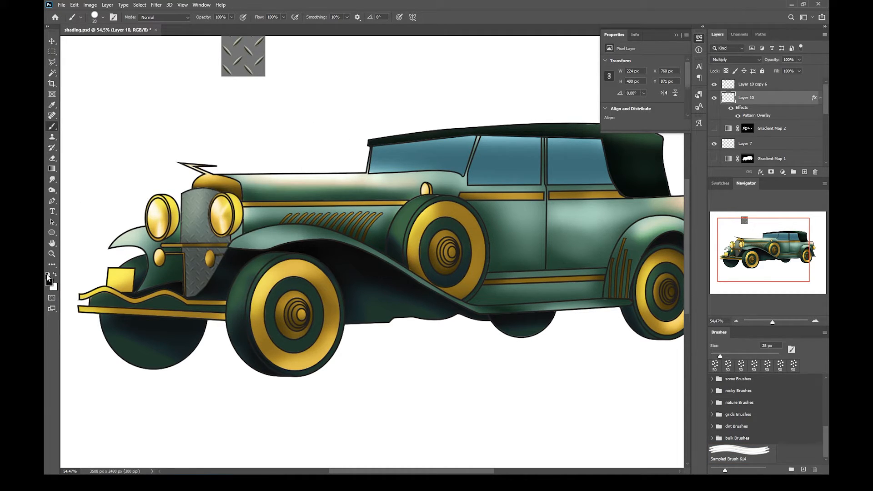
Reduce the hard round brush to 15 px for painting in the blank area above the car's hood.
{"action": "scroll", "coordinate": [261, 63], "scroll_direction": "up", "scroll_amount": 5}
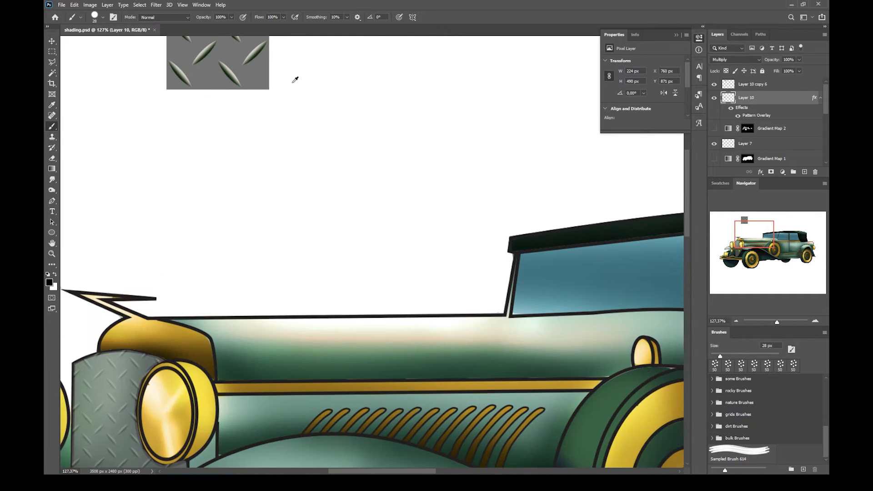
{"action": "scroll", "coordinate": [288, 125], "scroll_direction": "up", "scroll_amount": 2}
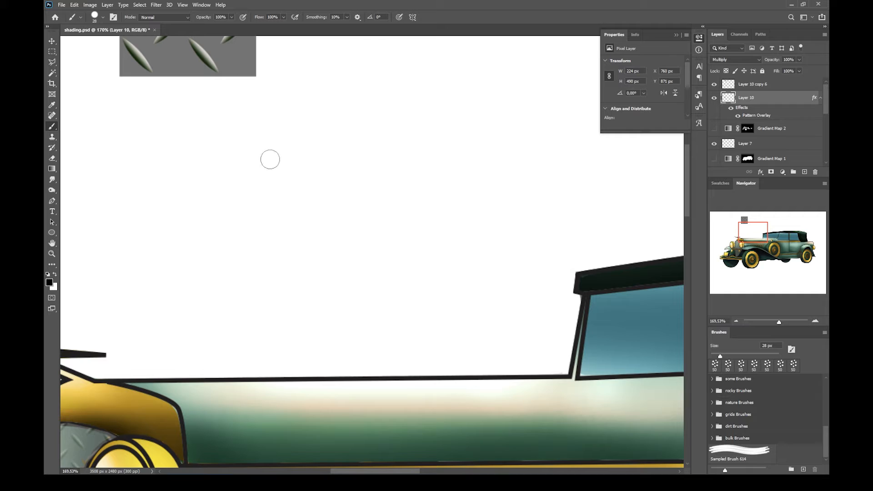
{"action": "left_click", "coordinate": [103, 17]}
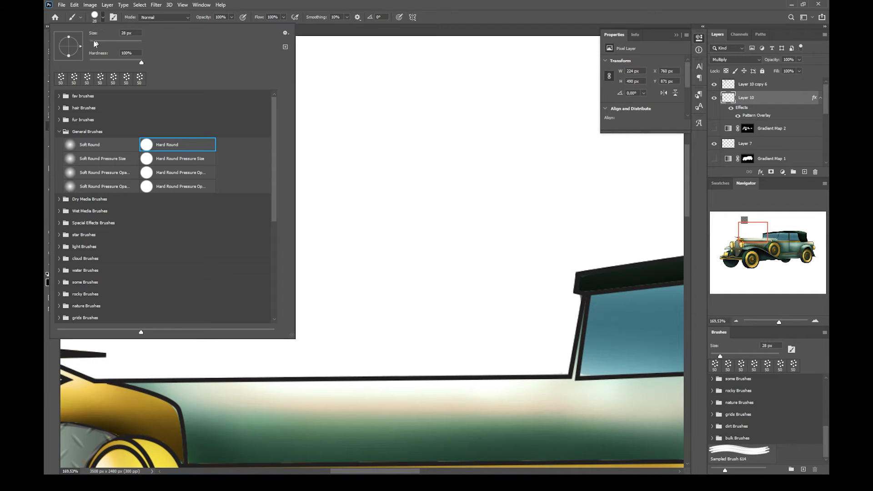
{"action": "left_click_drag", "start_coordinate": [96, 44], "coordinate": [93, 44]}
Paint test marks on the pattern-styled Layer 10 in the blank area above the hood, and undo them.
{"action": "left_click", "coordinate": [365, 178]}
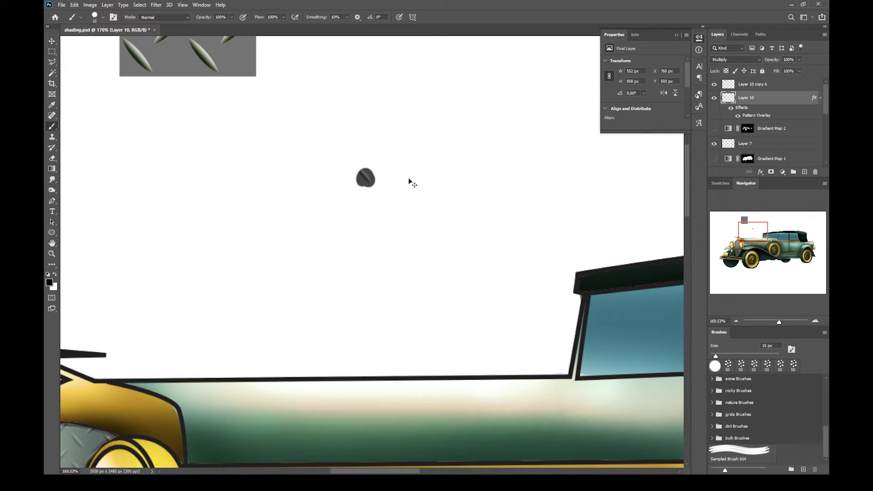
{"action": "key", "text": "ctrl+z"}
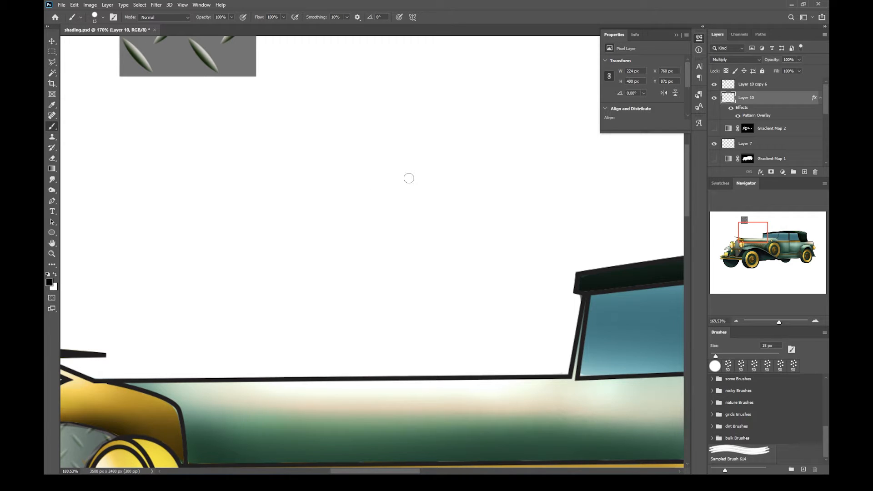
{"action": "left_click", "coordinate": [714, 99]}
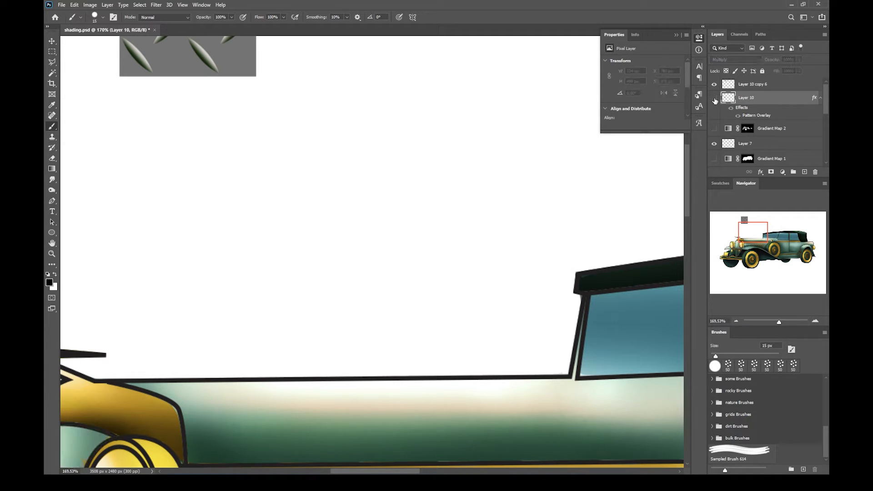
{"action": "left_click", "coordinate": [714, 98]}
{"action": "mouse_move", "coordinate": [304, 324]}
{"action": "left_mouse_down"}
{"action": "mouse_move", "coordinate": [489, 238]}
{"action": "mouse_move", "coordinate": [290, 337]}
{"action": "mouse_move", "coordinate": [522, 255]}
{"action": "mouse_move", "coordinate": [321, 343]}
{"action": "mouse_move", "coordinate": [480, 253]}
{"action": "mouse_move", "coordinate": [338, 323]}
{"action": "mouse_move", "coordinate": [495, 256]}
{"action": "mouse_move", "coordinate": [316, 341]}
{"action": "mouse_move", "coordinate": [499, 280]}
{"action": "mouse_move", "coordinate": [354, 343]}
{"action": "mouse_move", "coordinate": [501, 305]}
{"action": "mouse_move", "coordinate": [404, 348]}
{"action": "mouse_move", "coordinate": [443, 351]}
{"action": "left_mouse_up"}
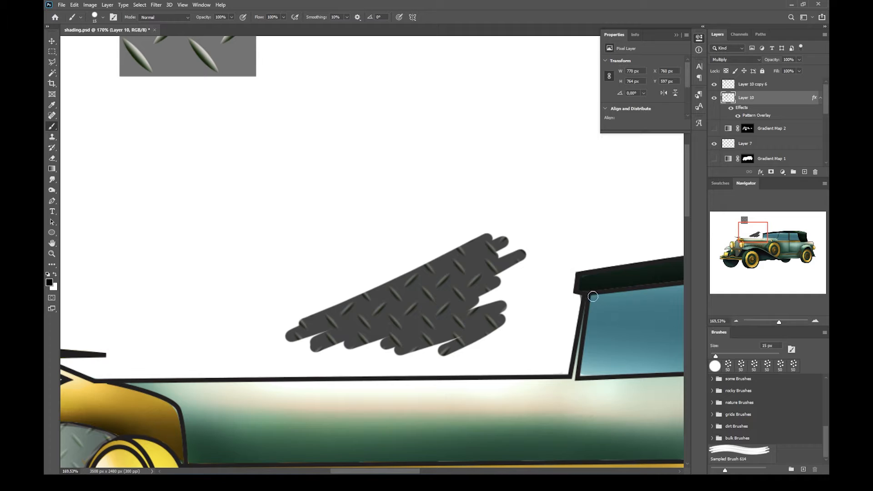
{"action": "key", "text": "ctrl+z"}
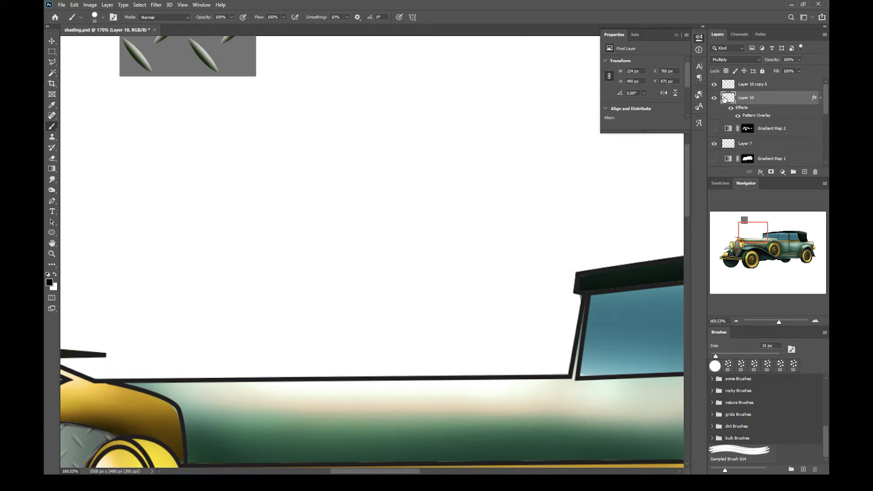
On a new layer above Layer 10, paint a cluster of irregular black dots about 174 × 173 px above the hood.
{"action": "left_click", "coordinate": [804, 172]}
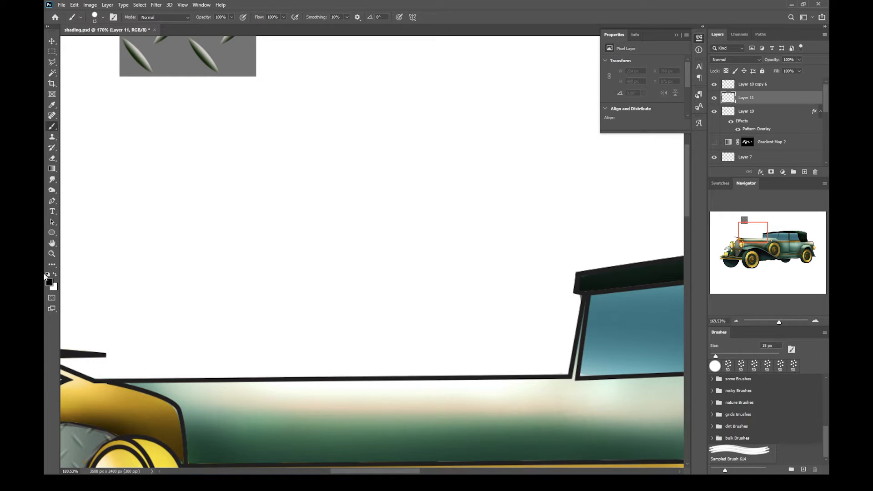
{"action": "left_click_drag", "start_coordinate": [357, 203], "coordinate": [384, 225]}
{"action": "left_click_drag", "start_coordinate": [357, 232], "coordinate": [357, 232]}
{"action": "left_click_drag", "start_coordinate": [339, 195], "coordinate": [339, 196]}
{"action": "mouse_move", "coordinate": [337, 213]}
{"action": "left_mouse_down"}
{"action": "mouse_move", "coordinate": [346, 243]}
{"action": "mouse_move", "coordinate": [369, 252]}
{"action": "mouse_move", "coordinate": [352, 259]}
{"action": "mouse_move", "coordinate": [390, 251]}
{"action": "left_mouse_up"}
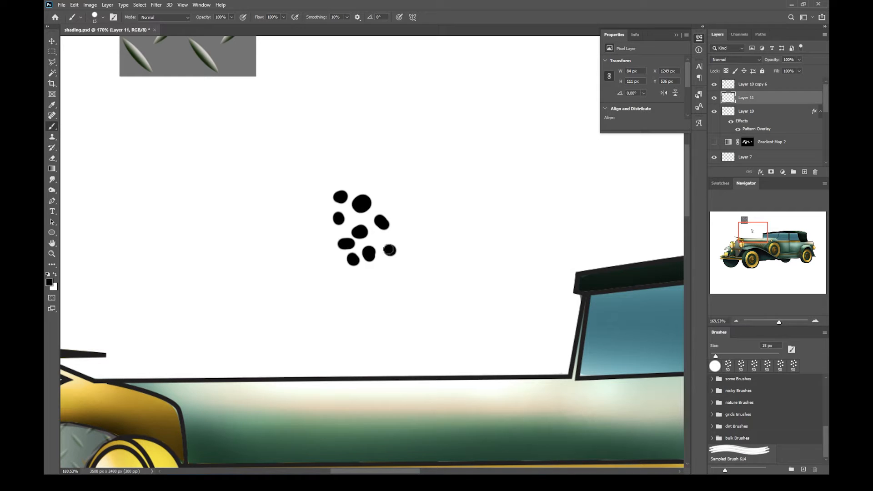
{"action": "left_click", "coordinate": [378, 240]}
{"action": "left_click", "coordinate": [404, 233]}
{"action": "left_click", "coordinate": [395, 209]}
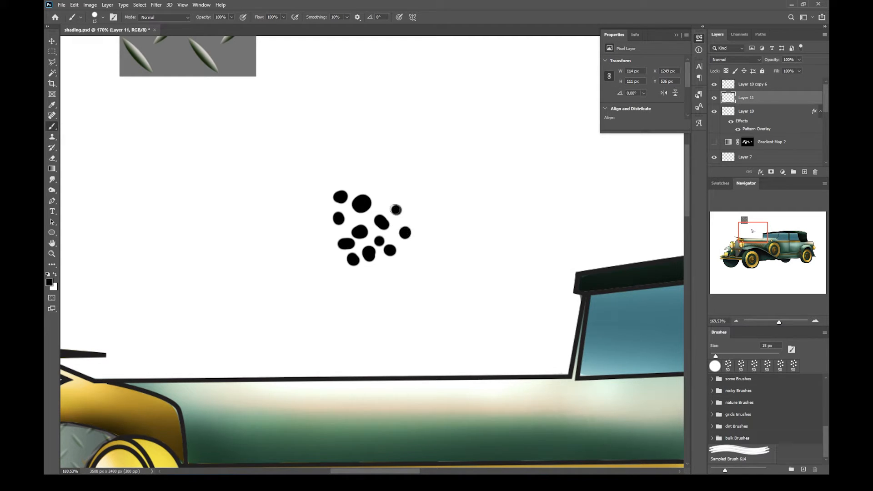
{"action": "left_click", "coordinate": [411, 217]}
{"action": "left_click", "coordinate": [378, 195]}
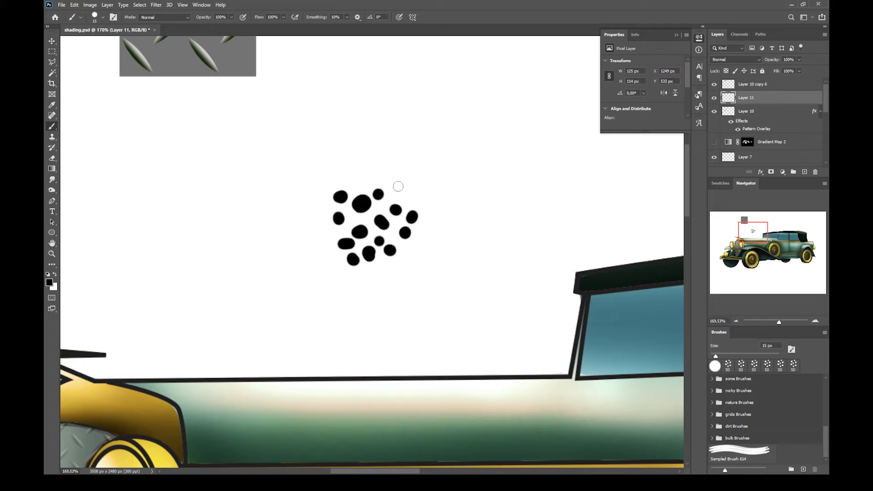
{"action": "left_click", "coordinate": [399, 185]}
{"action": "left_click", "coordinate": [354, 179]}
{"action": "left_click", "coordinate": [371, 175]}
{"action": "left_click", "coordinate": [406, 198]}
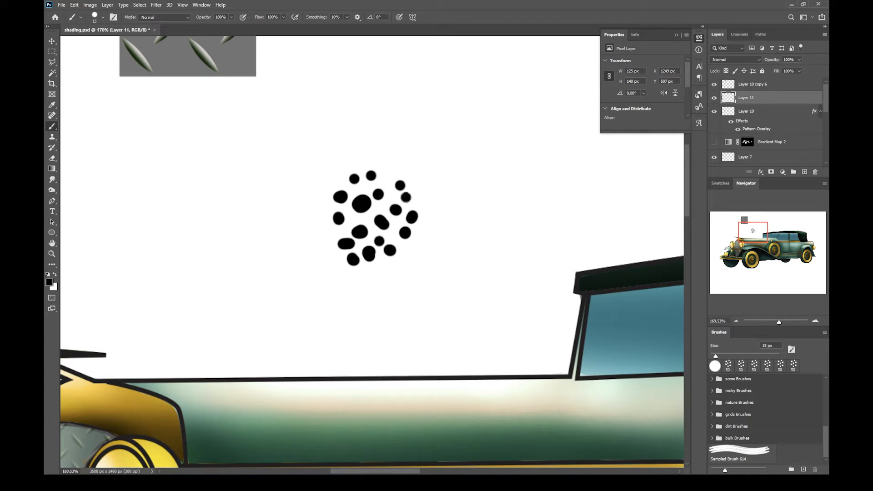
{"action": "left_click", "coordinate": [383, 173]}
{"action": "left_click_drag", "start_coordinate": [398, 166], "coordinate": [402, 167]}
{"action": "left_click", "coordinate": [423, 197]}
{"action": "left_click", "coordinate": [418, 245]}
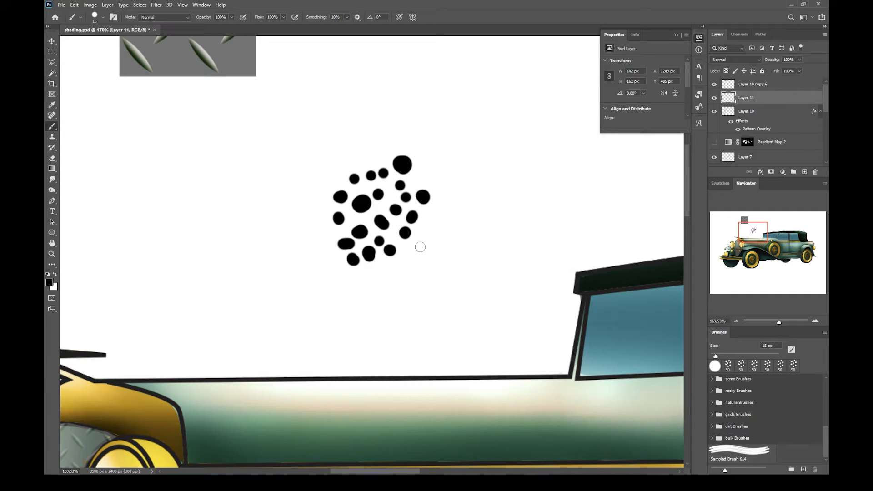
{"action": "left_click", "coordinate": [429, 228]}
{"action": "left_click", "coordinate": [350, 157]}
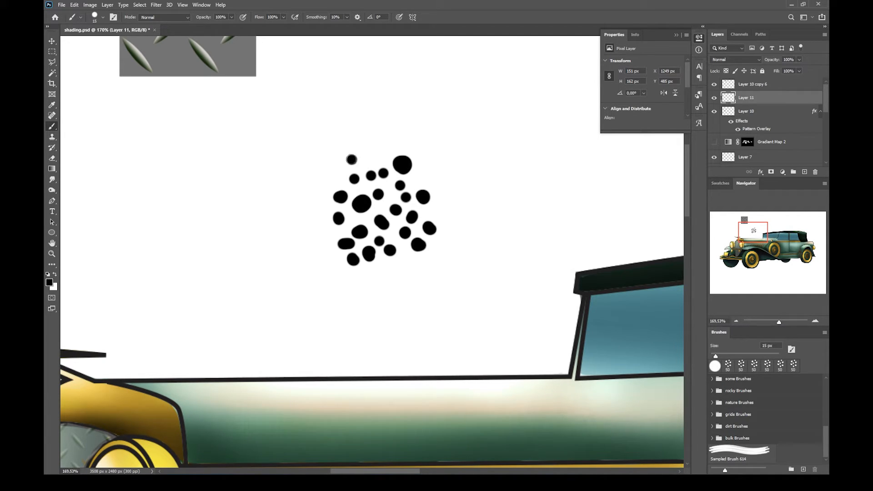
{"action": "left_click", "coordinate": [370, 155]}
{"action": "mouse_move", "coordinate": [332, 181]}
{"action": "left_mouse_down"}
{"action": "mouse_move", "coordinate": [324, 178]}
{"action": "mouse_move", "coordinate": [335, 183]}
{"action": "left_mouse_up"}
{"action": "left_click", "coordinate": [326, 206]}
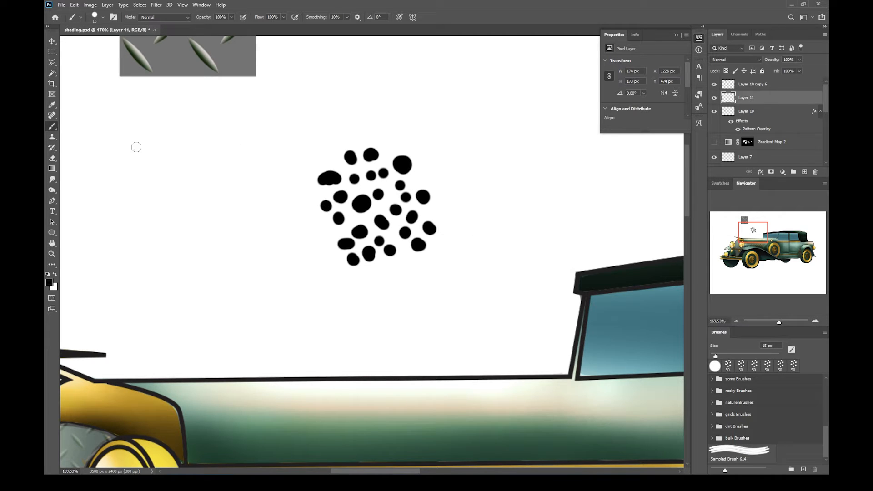
Switch to the Eraser with the hard round tip and reduce its size to 12 px.
{"action": "key", "text": "e"}
{"action": "left_click", "coordinate": [81, 17]}
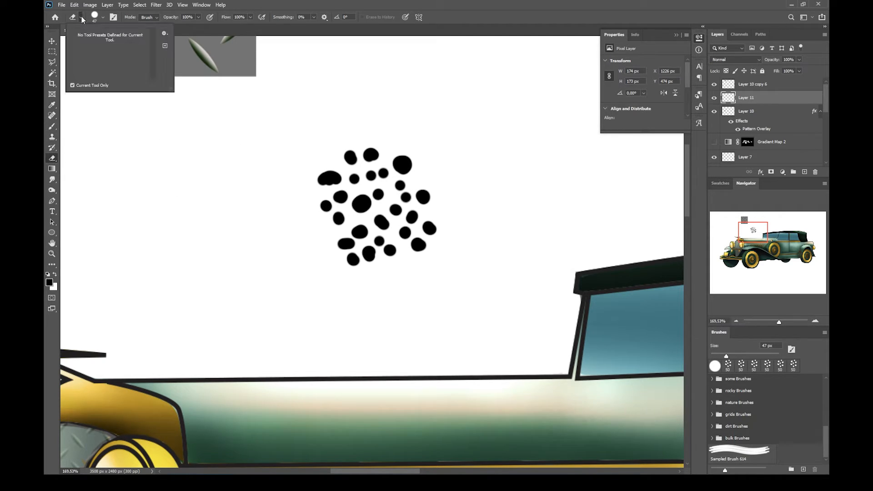
{"action": "left_click", "coordinate": [104, 18]}
{"action": "left_click_drag", "start_coordinate": [100, 44], "coordinate": [93, 44]}
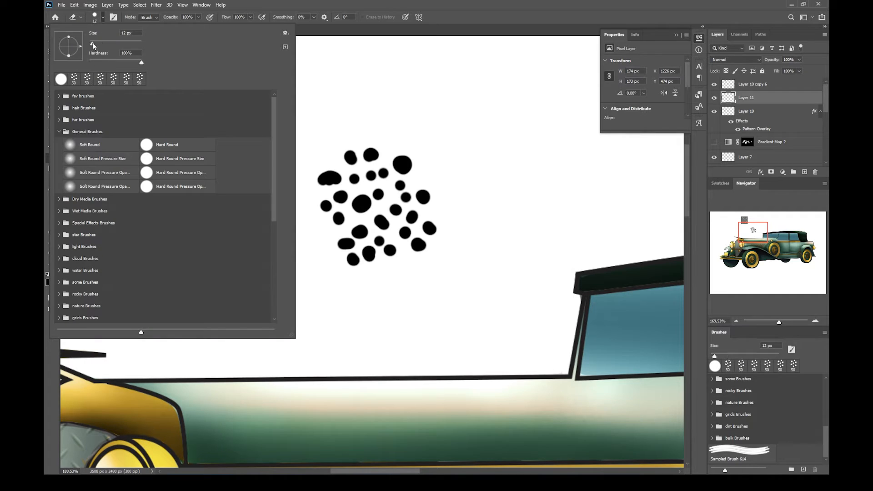
Erase small round bites from about ten dots in the Layer 11 cluster, turning them into crescents and notched shapes.
{"action": "left_click", "coordinate": [358, 212]}
{"action": "left_click_drag", "start_coordinate": [358, 212], "coordinate": [378, 202]}
{"action": "left_click", "coordinate": [408, 165]}
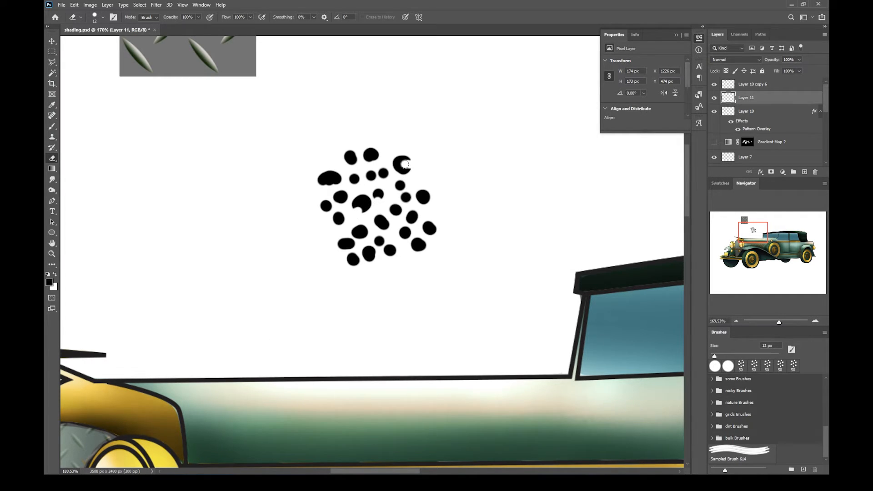
{"action": "left_click", "coordinate": [420, 190]}
{"action": "left_click", "coordinate": [377, 225]}
{"action": "left_click", "coordinate": [361, 236]}
{"action": "left_click", "coordinate": [339, 249]}
{"action": "left_click", "coordinate": [375, 258]}
{"action": "left_click", "coordinate": [371, 256]}
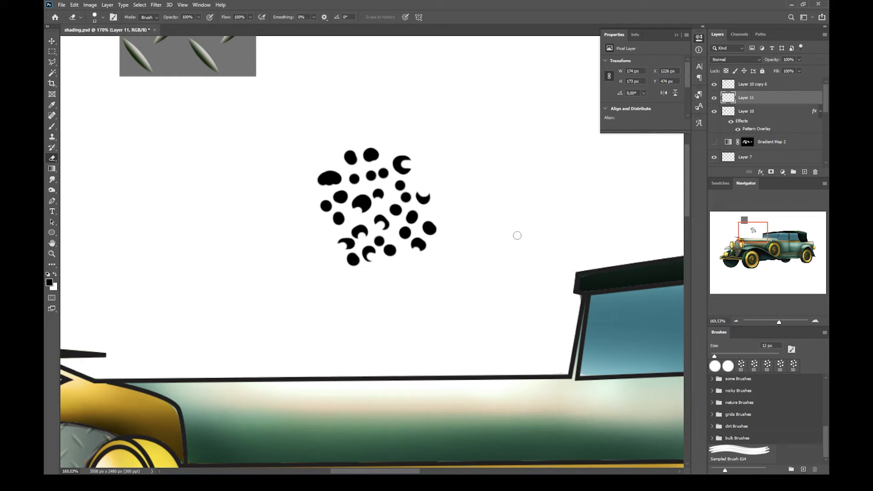
{"action": "left_click", "coordinate": [328, 174]}
{"action": "left_click", "coordinate": [362, 155]}
Select the dot cluster with a rectangular marquee about 214 × 211 px and define it as a brush preset, accepting the suggested name.
{"action": "left_click", "coordinate": [52, 52]}
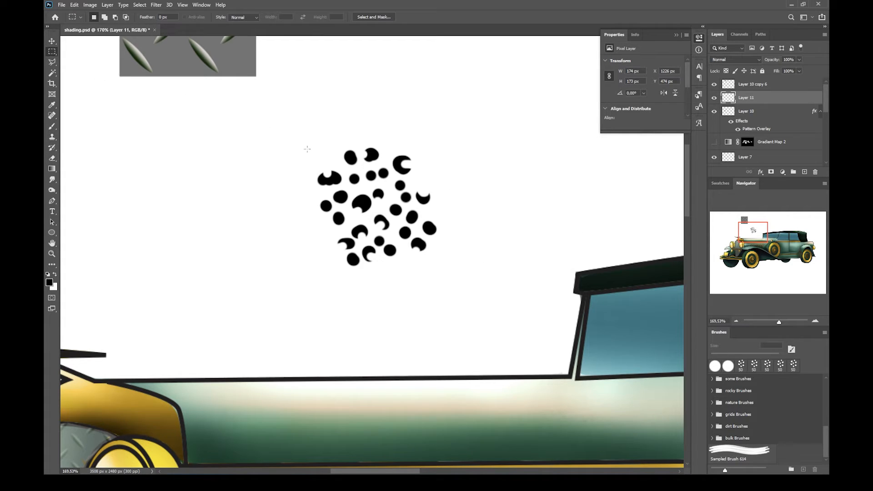
{"action": "left_click_drag", "start_coordinate": [303, 135], "coordinate": [451, 280]}
{"action": "left_click", "coordinate": [74, 4]}
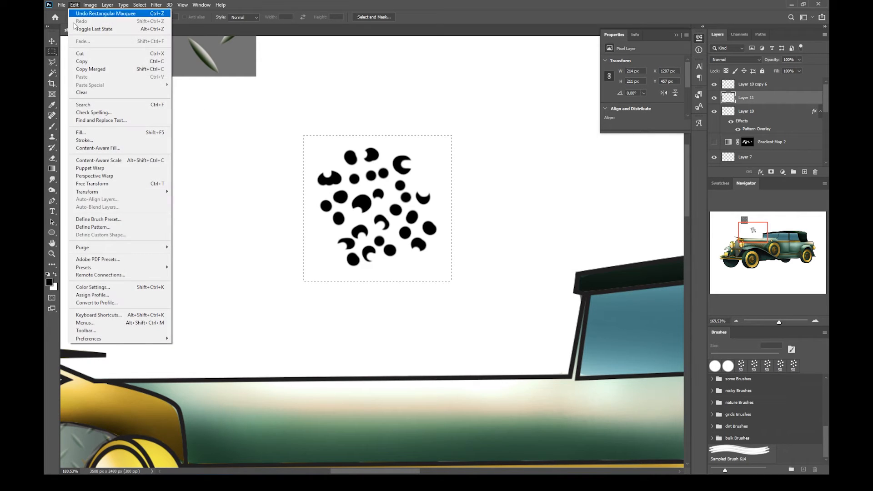
{"action": "left_click", "coordinate": [105, 220]}
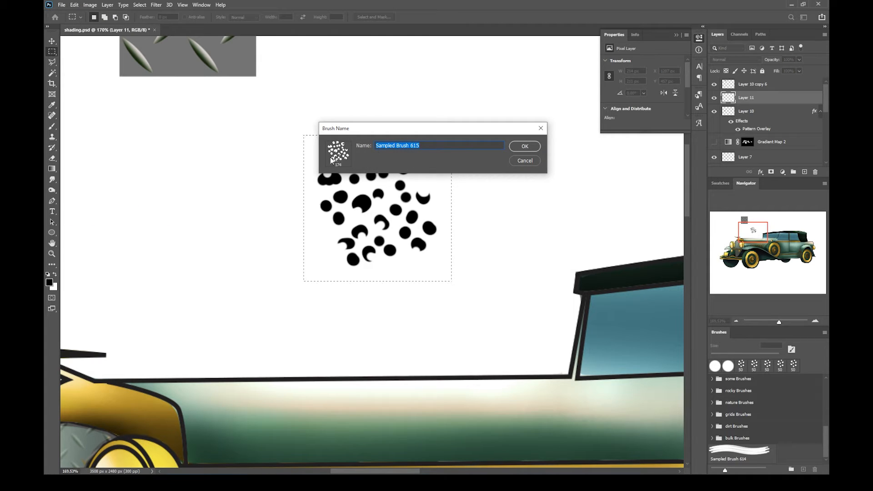
{"action": "left_click", "coordinate": [523, 146]}
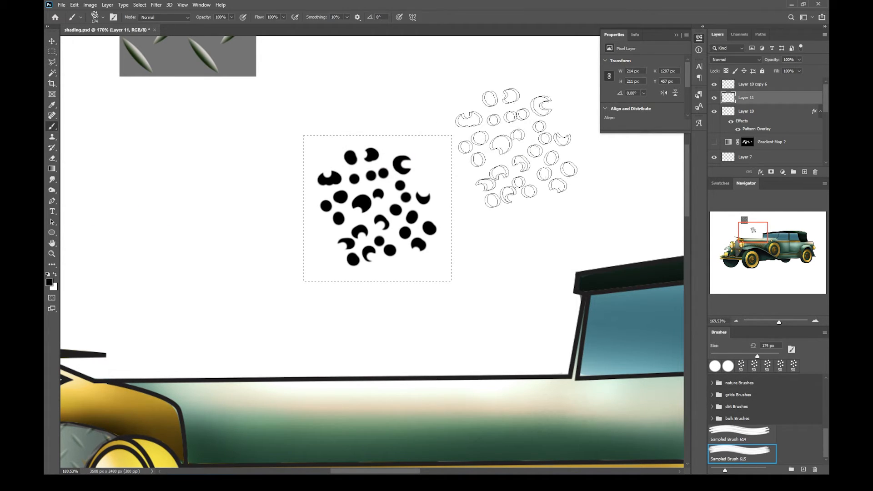
Deselect the dot cluster and hide Layer 11 and Layer 10 copy 6.
{"action": "left_click", "coordinate": [53, 52]}
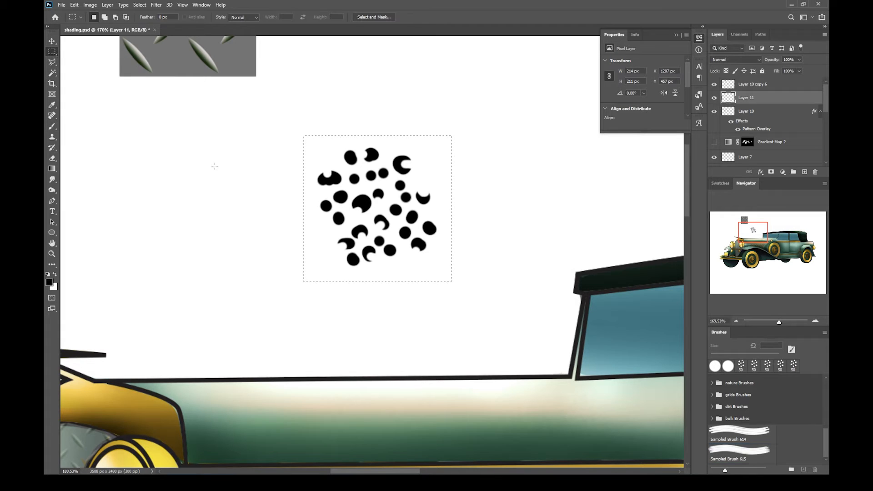
{"action": "scroll", "coordinate": [386, 193], "scroll_direction": "down", "scroll_amount": 2}
{"action": "scroll", "coordinate": [380, 190], "scroll_direction": "down", "scroll_amount": 2}
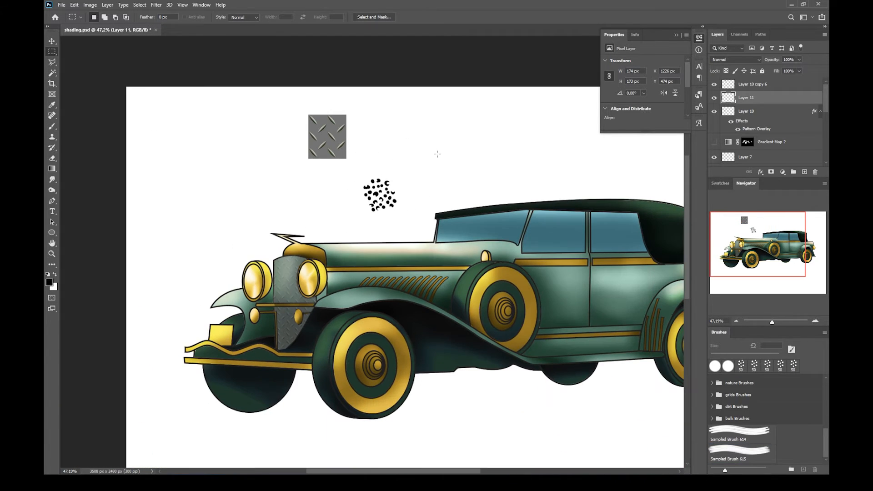
{"action": "left_click", "coordinate": [713, 97]}
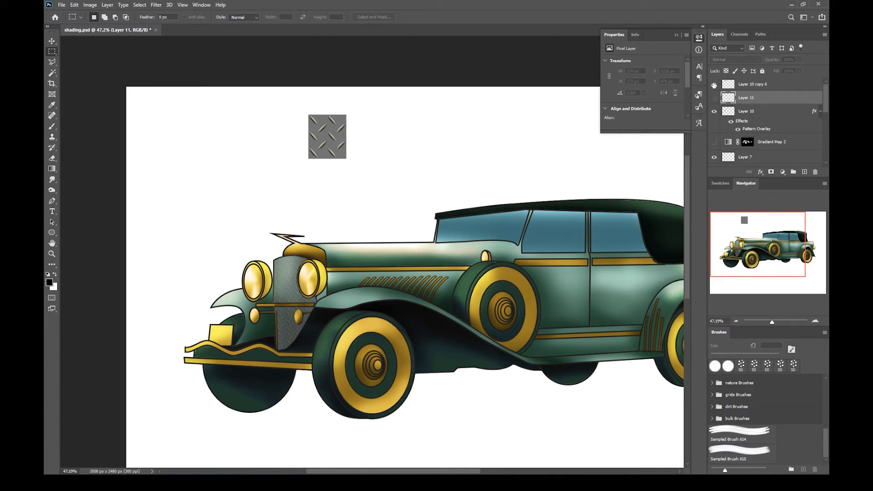
{"action": "left_click", "coordinate": [713, 84]}
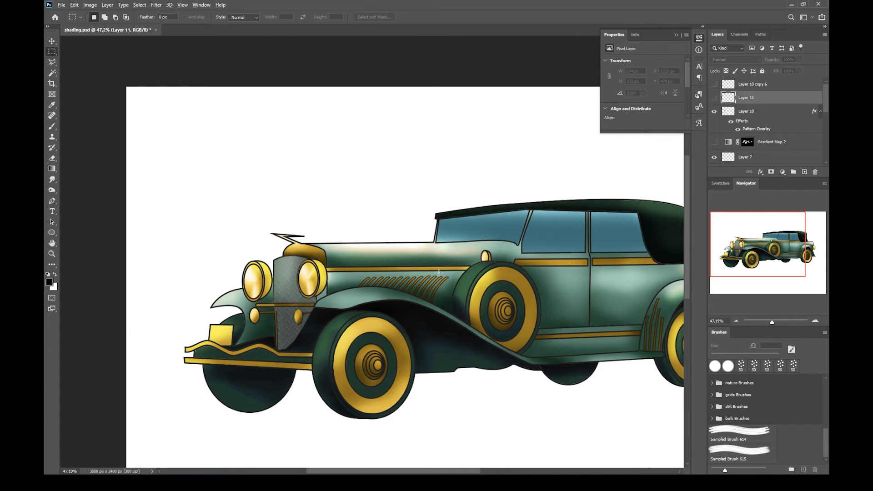
{"action": "scroll", "coordinate": [438, 274], "scroll_direction": "down", "scroll_amount": 4}
{"action": "scroll", "coordinate": [226, 157], "scroll_direction": "up", "scroll_amount": 3}
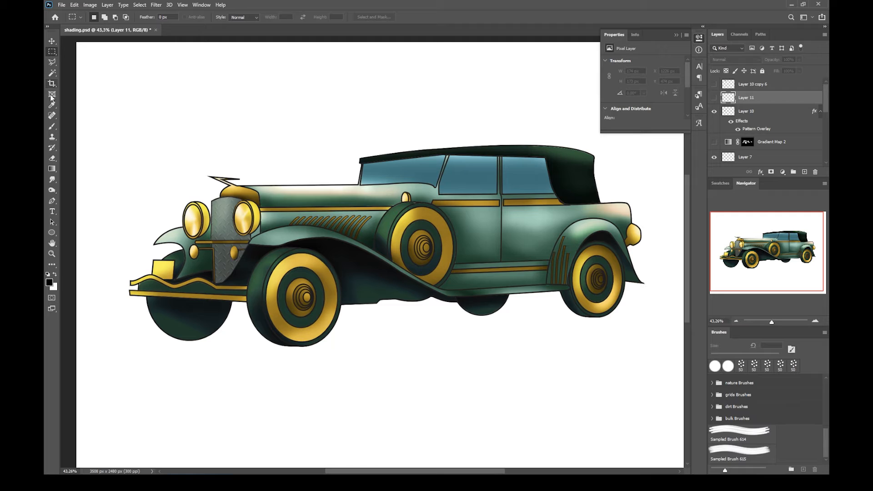
Choose Sampled Brush 615 at 174 px for the Brush tool and add a new layer above Layer 11.
{"action": "left_click", "coordinate": [53, 125]}
{"action": "left_click", "coordinate": [104, 18]}
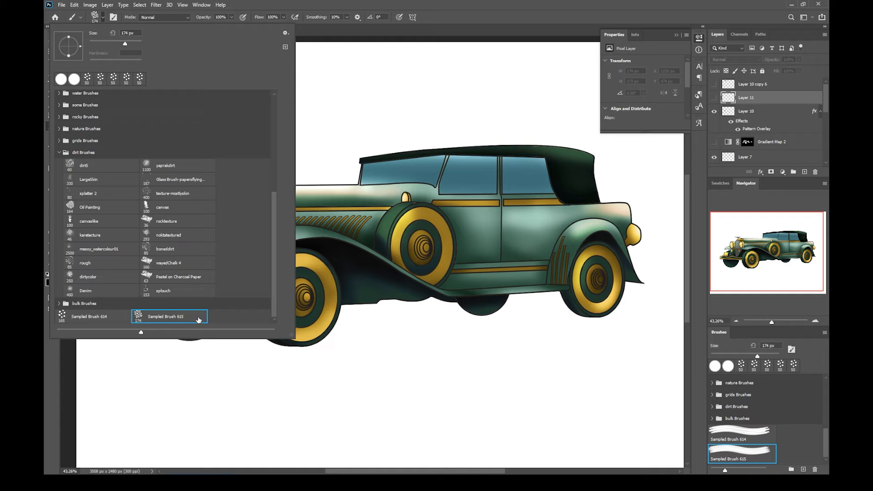
{"action": "left_click", "coordinate": [417, 4]}
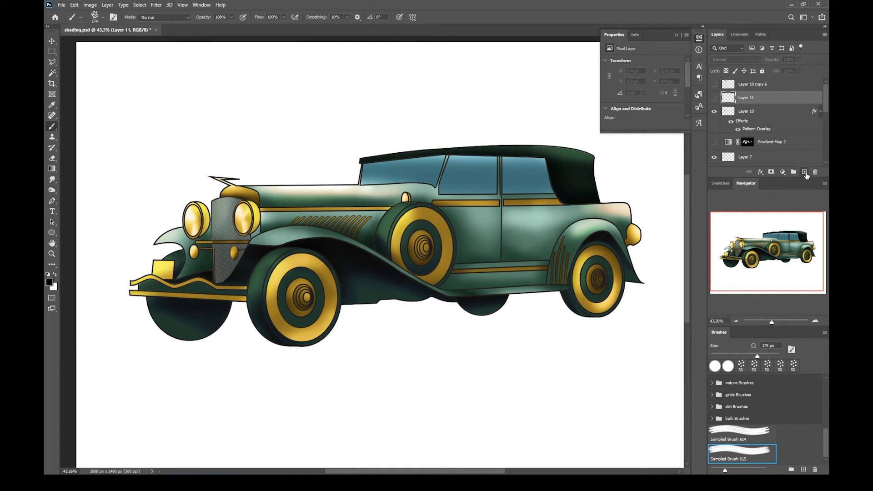
{"action": "left_click", "coordinate": [804, 172]}
Paint test strokes and a single stamp with the dot-cluster brush above the car on Layer 12, and undo them.
{"action": "mouse_move", "coordinate": [225, 137]}
{"action": "left_mouse_down"}
{"action": "mouse_move", "coordinate": [232, 116]}
{"action": "mouse_move", "coordinate": [469, 101]}
{"action": "left_mouse_up"}
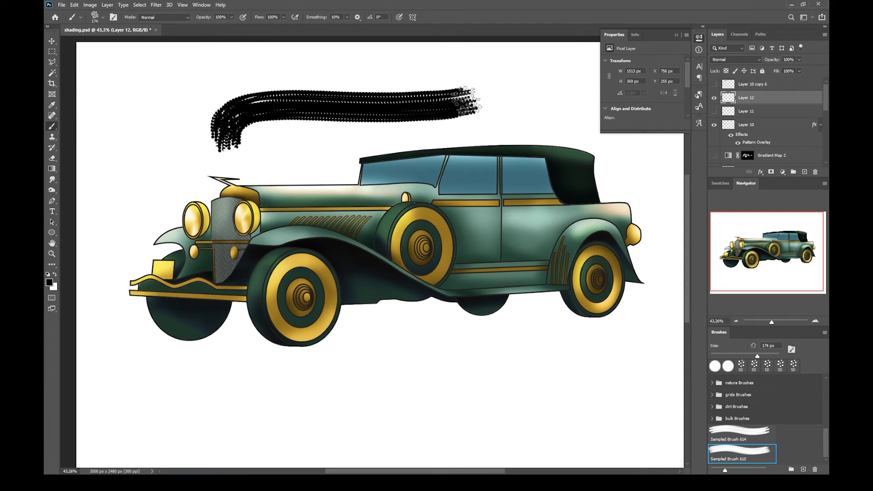
{"action": "key", "text": "ctrl+z"}
{"action": "mouse_move", "coordinate": [168, 120]}
{"action": "left_mouse_down"}
{"action": "mouse_move", "coordinate": [311, 151]}
{"action": "mouse_move", "coordinate": [421, 132]}
{"action": "left_mouse_up"}
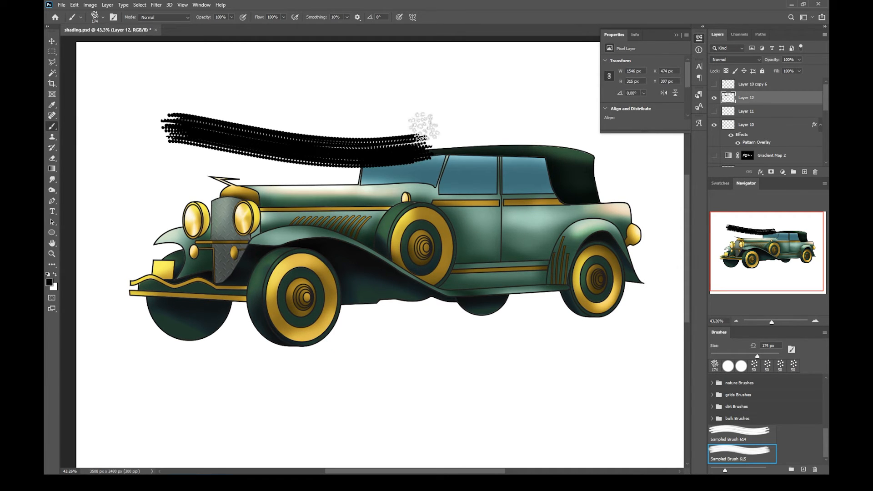
{"action": "left_click_drag", "start_coordinate": [412, 89], "coordinate": [240, 138]}
{"action": "key", "text": "ctrl+z"}
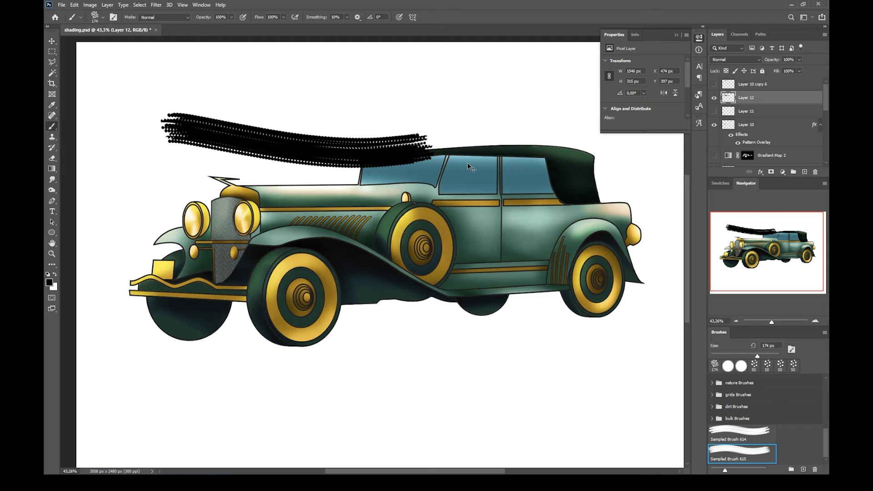
{"action": "key", "text": "ctrl+z"}
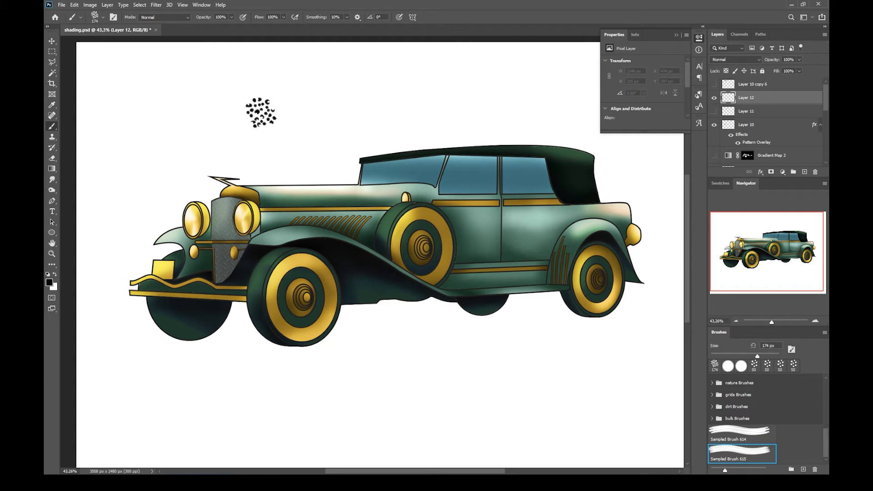
{"action": "left_click", "coordinate": [261, 113]}
{"action": "key", "text": "ctrl+z"}
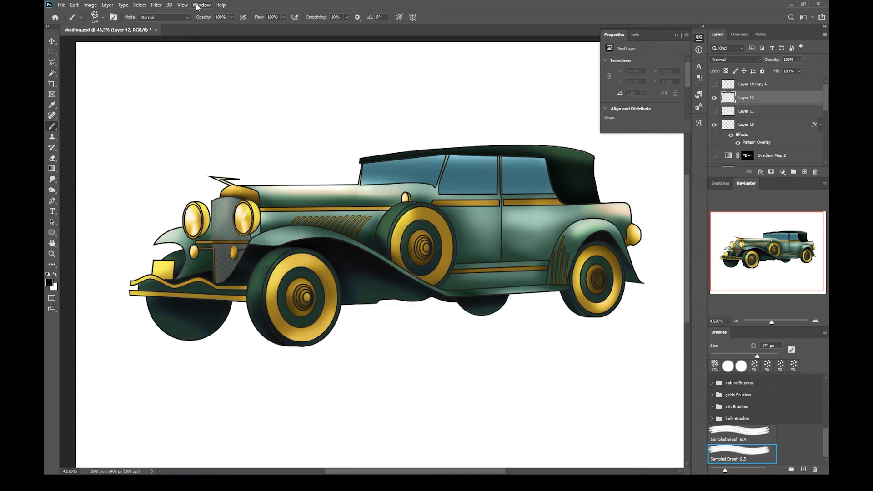
Set the dot-cluster brush tip's spacing to 80% in the Brush Settings, paint a test stroke and undo it.
{"action": "left_click", "coordinate": [197, 5]}
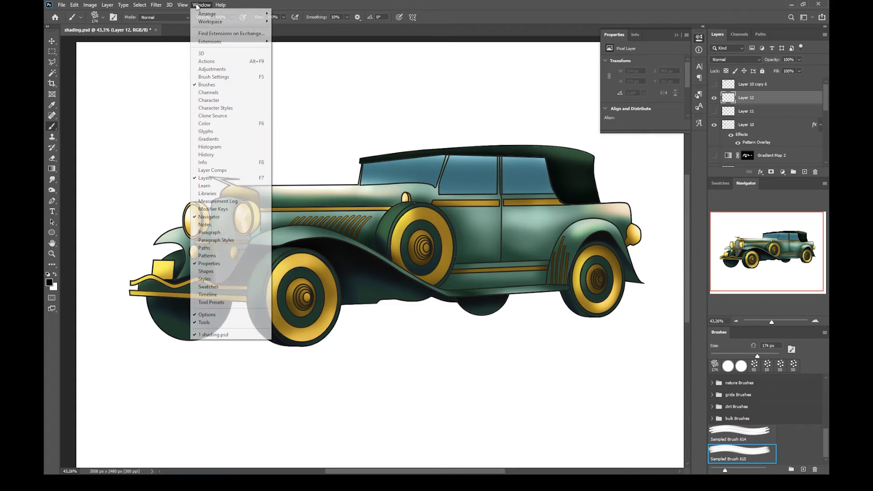
{"action": "left_click", "coordinate": [213, 80]}
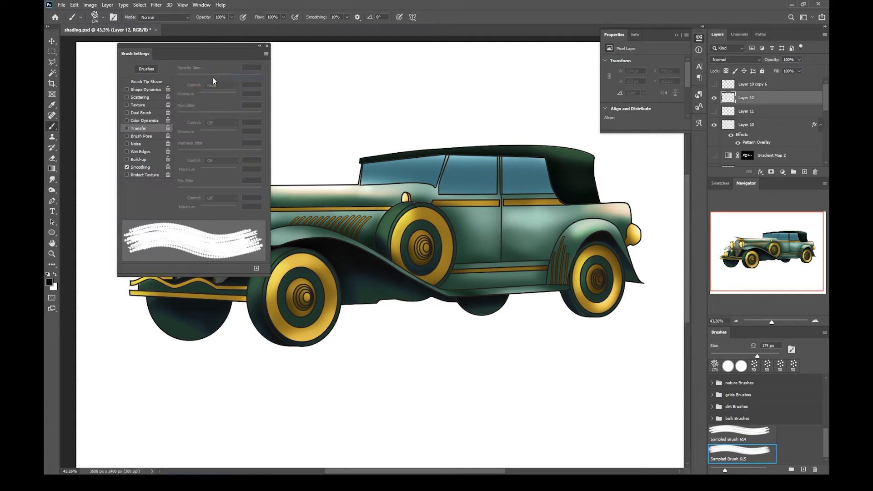
{"action": "left_click", "coordinate": [144, 82]}
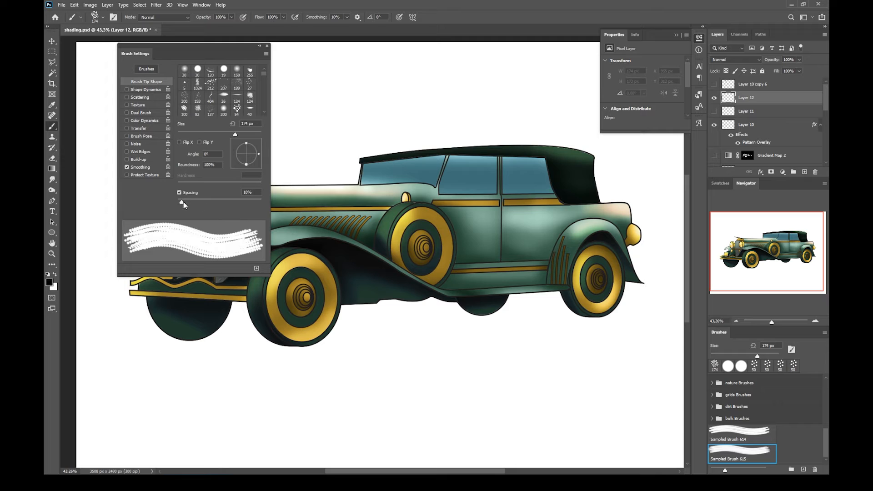
{"action": "left_click_drag", "start_coordinate": [184, 202], "coordinate": [211, 200]}
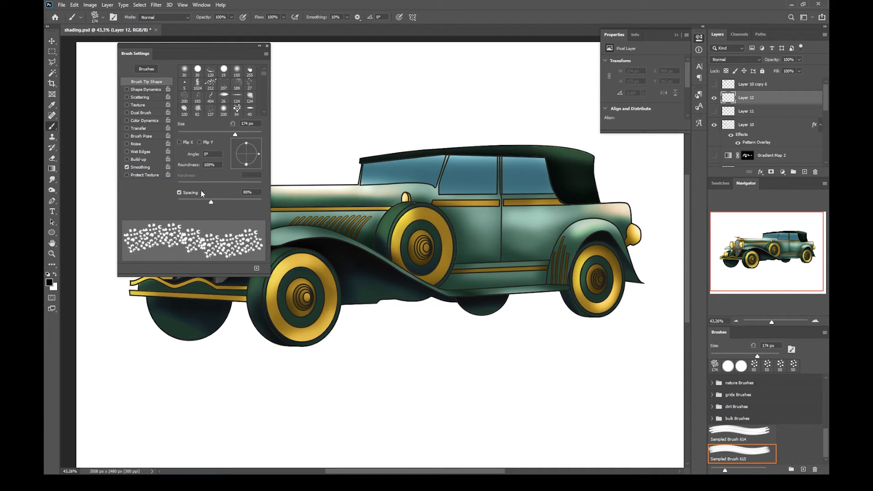
{"action": "mouse_move", "coordinate": [311, 120]}
{"action": "left_mouse_down"}
{"action": "mouse_move", "coordinate": [510, 128]}
{"action": "mouse_move", "coordinate": [411, 161]}
{"action": "mouse_move", "coordinate": [434, 182]}
{"action": "mouse_move", "coordinate": [370, 166]}
{"action": "mouse_move", "coordinate": [359, 182]}
{"action": "mouse_move", "coordinate": [423, 144]}
{"action": "mouse_move", "coordinate": [488, 152]}
{"action": "left_mouse_up"}
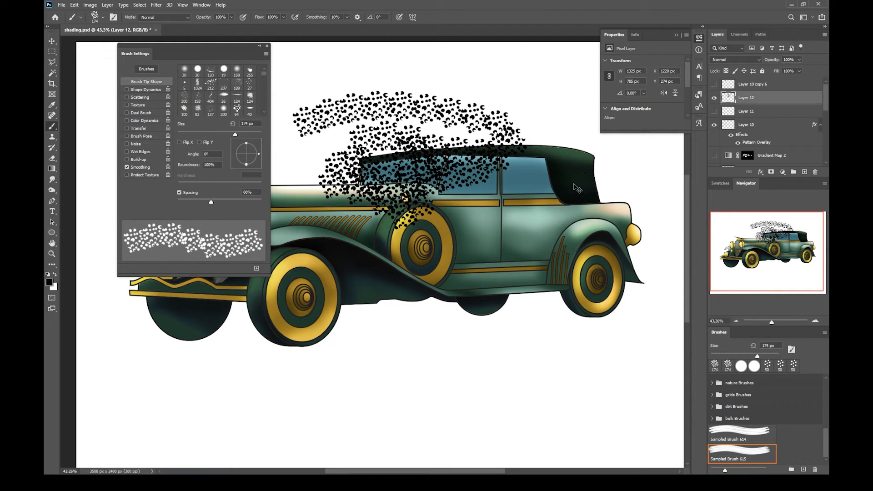
{"action": "key", "text": "ctrl+z"}
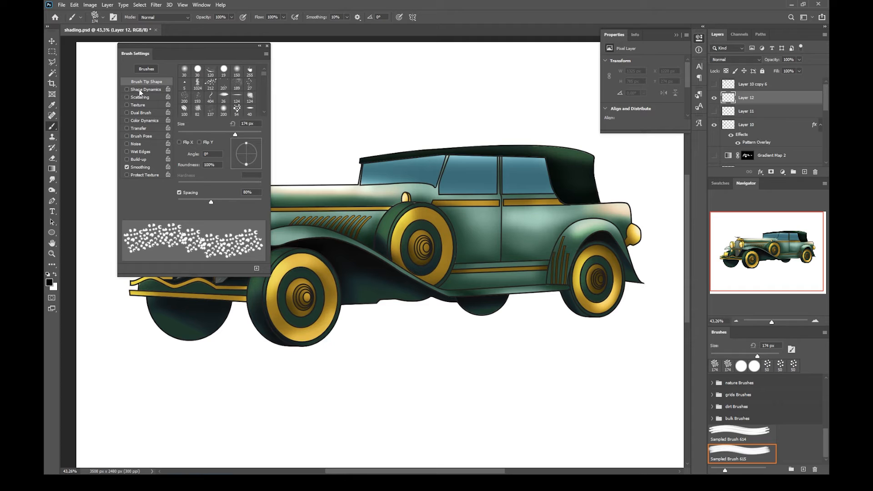
Enable Shape Dynamics for the brush with a size jitter of 63%, paint a test stroke and undo it.
{"action": "left_click", "coordinate": [150, 91]}
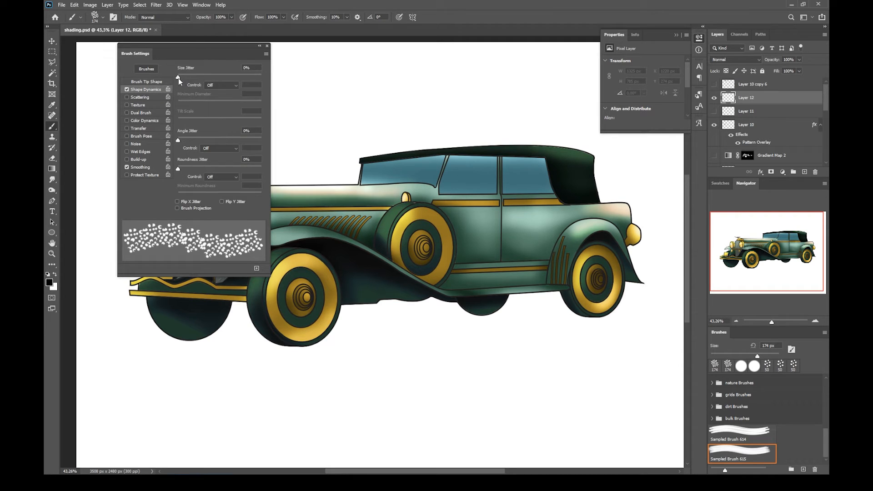
{"action": "left_click_drag", "start_coordinate": [178, 78], "coordinate": [231, 79]}
{"action": "mouse_move", "coordinate": [357, 152]}
{"action": "left_mouse_down"}
{"action": "mouse_move", "coordinate": [460, 102]}
{"action": "mouse_move", "coordinate": [440, 158]}
{"action": "mouse_move", "coordinate": [419, 118]}
{"action": "mouse_move", "coordinate": [419, 188]}
{"action": "mouse_move", "coordinate": [383, 169]}
{"action": "mouse_move", "coordinate": [414, 223]}
{"action": "left_mouse_up"}
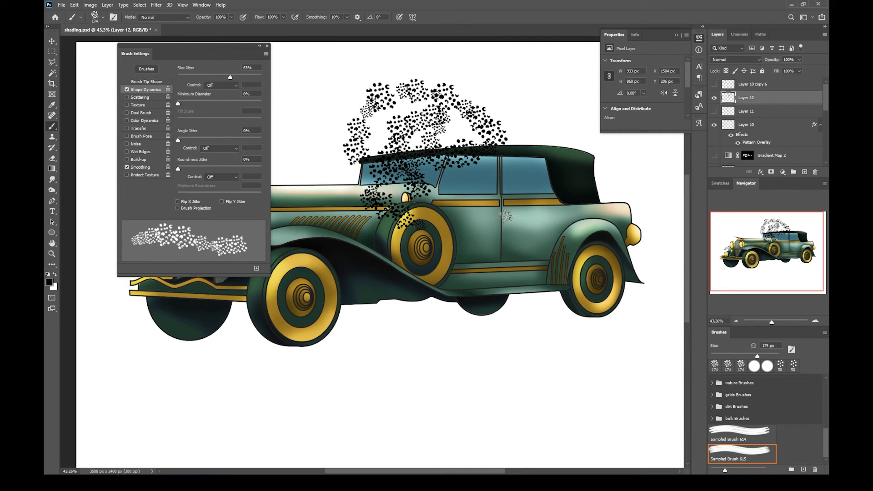
{"action": "key", "text": "ctrl+z"}
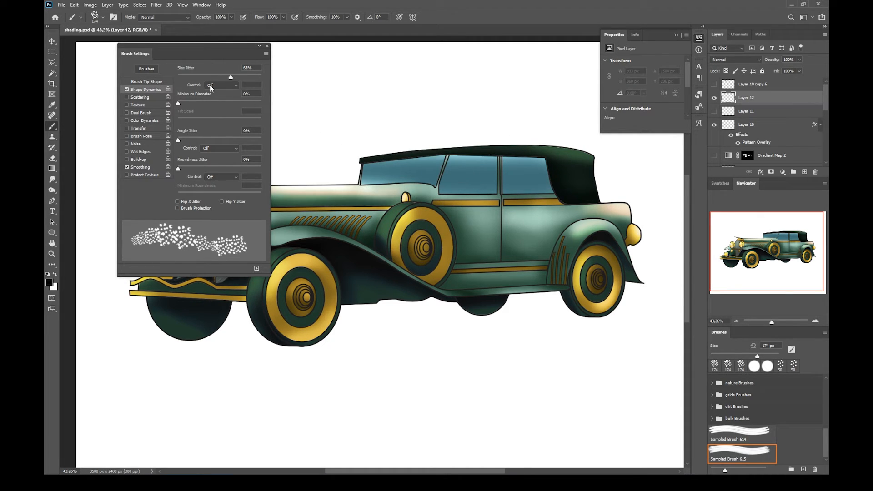
Set the brush's minimum diameter to 35% and angle jitter to 93%, paint a test stroke and undo it.
{"action": "mouse_move", "coordinate": [178, 104]}
{"action": "left_mouse_down"}
{"action": "mouse_move", "coordinate": [237, 106]}
{"action": "mouse_move", "coordinate": [207, 105]}
{"action": "left_mouse_up"}
{"action": "left_click_drag", "start_coordinate": [178, 140], "coordinate": [256, 136]}
{"action": "mouse_move", "coordinate": [366, 229]}
{"action": "left_mouse_down"}
{"action": "mouse_move", "coordinate": [379, 185]}
{"action": "mouse_move", "coordinate": [411, 142]}
{"action": "mouse_move", "coordinate": [490, 132]}
{"action": "left_mouse_up"}
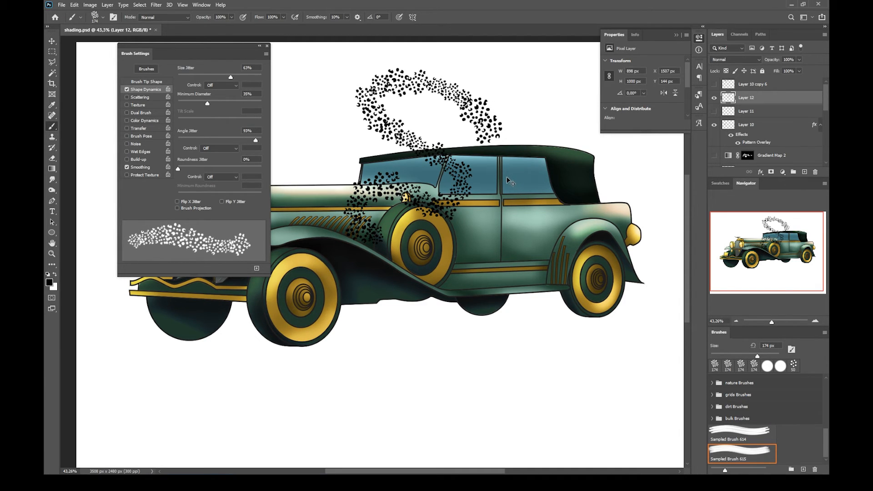
{"action": "key", "text": "ctrl+z"}
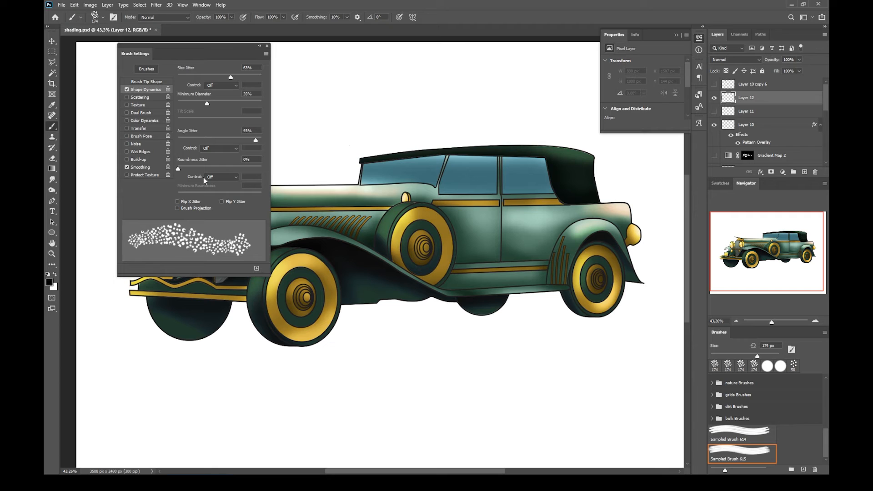
Set the brush's roundness jitter to 71%, paint a test stroke over the car and undo it.
{"action": "left_click_drag", "start_coordinate": [177, 171], "coordinate": [236, 170]}
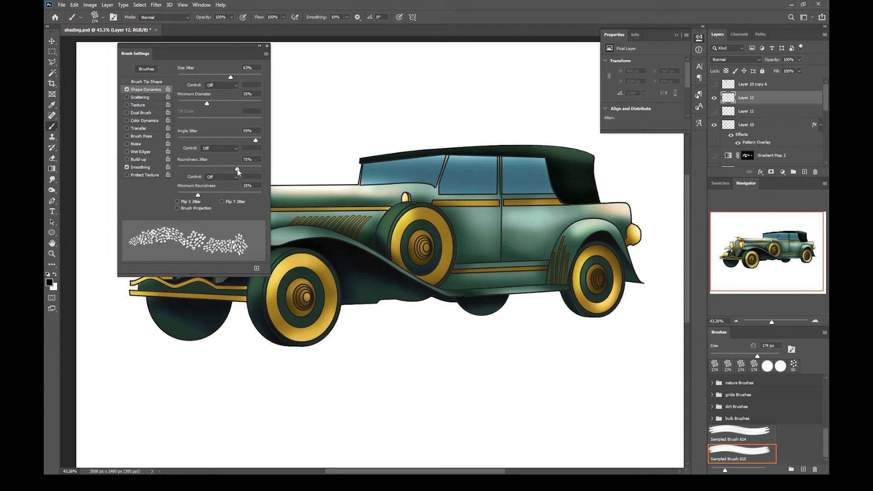
{"action": "mouse_move", "coordinate": [372, 202]}
{"action": "left_mouse_down"}
{"action": "mouse_move", "coordinate": [341, 186]}
{"action": "mouse_move", "coordinate": [432, 150]}
{"action": "mouse_move", "coordinate": [359, 196]}
{"action": "mouse_move", "coordinate": [479, 111]}
{"action": "left_mouse_up"}
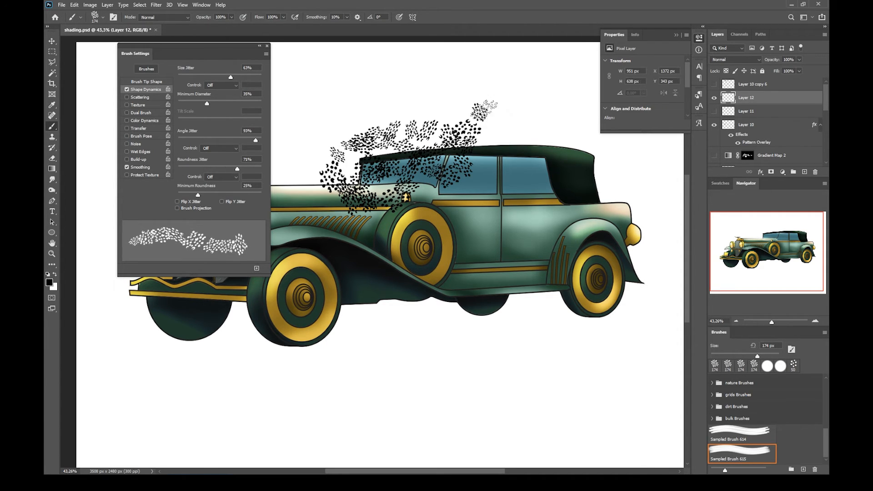
{"action": "key", "text": "ctrl+z"}
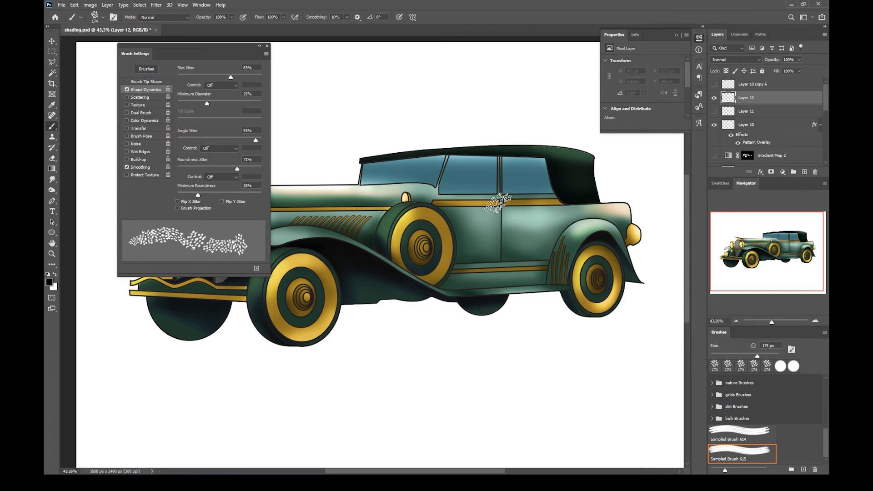
Enable Scattering at 206% on both axes with a count of 5 and count jitter of 48%, undoing the test stroke painted over the car.
{"action": "left_click", "coordinate": [138, 97]}
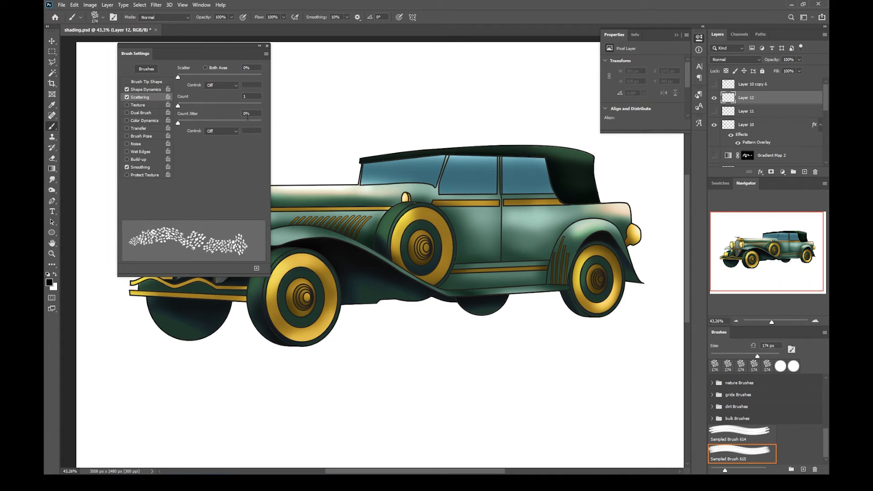
{"action": "mouse_move", "coordinate": [177, 77]}
{"action": "left_mouse_down"}
{"action": "mouse_move", "coordinate": [203, 78]}
{"action": "mouse_move", "coordinate": [183, 78]}
{"action": "mouse_move", "coordinate": [195, 75]}
{"action": "left_mouse_up"}
{"action": "left_click", "coordinate": [205, 67]}
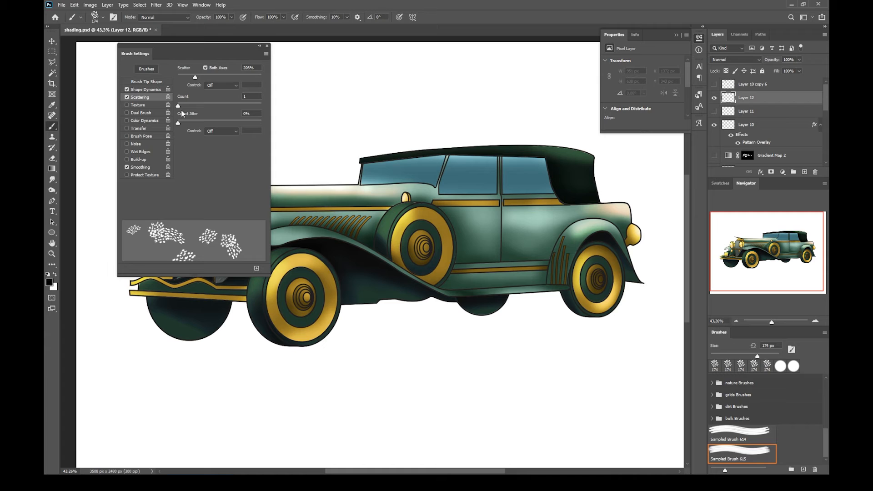
{"action": "left_click_drag", "start_coordinate": [178, 105], "coordinate": [200, 106]}
{"action": "mouse_move", "coordinate": [409, 239]}
{"action": "left_mouse_down"}
{"action": "mouse_move", "coordinate": [425, 224]}
{"action": "mouse_move", "coordinate": [460, 256]}
{"action": "mouse_move", "coordinate": [539, 229]}
{"action": "mouse_move", "coordinate": [544, 287]}
{"action": "mouse_move", "coordinate": [604, 291]}
{"action": "left_mouse_up"}
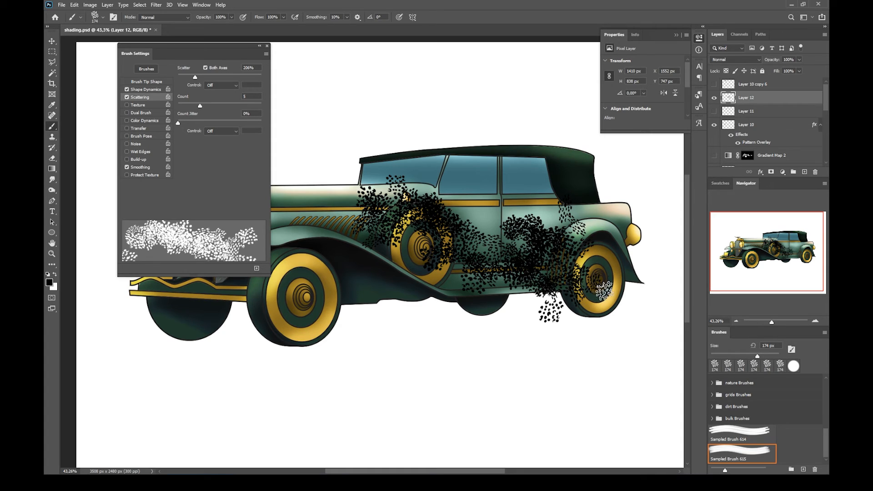
{"action": "key", "text": "ctrl+z"}
{"action": "key", "text": "ctrl+z"}
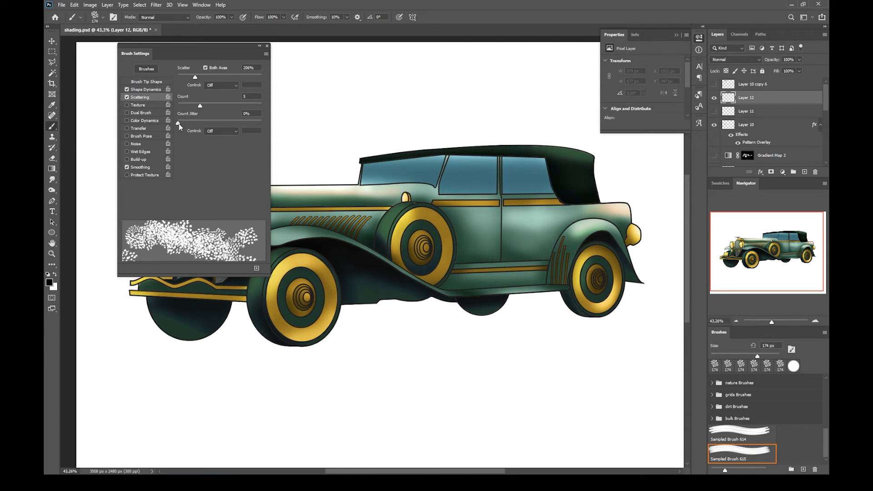
{"action": "left_click_drag", "start_coordinate": [179, 123], "coordinate": [218, 127]}
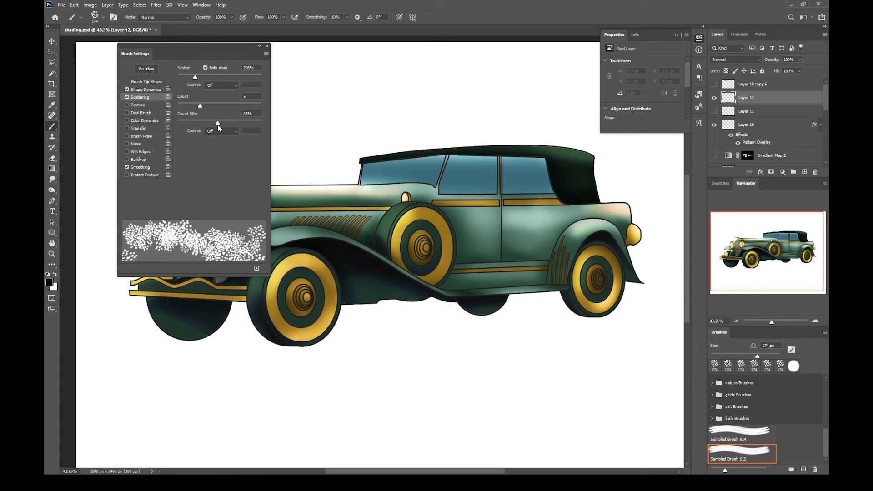
Try the brush's Texture option with the grey pattern, normal and inverted, painting test strokes over the car and undoing them.
{"action": "left_click", "coordinate": [141, 105]}
{"action": "left_click", "coordinate": [190, 70]}
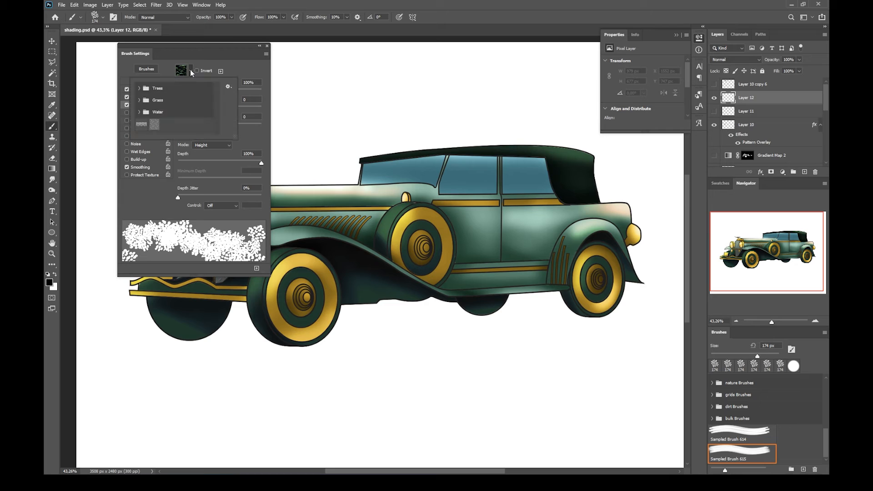
{"action": "left_click", "coordinate": [155, 125]}
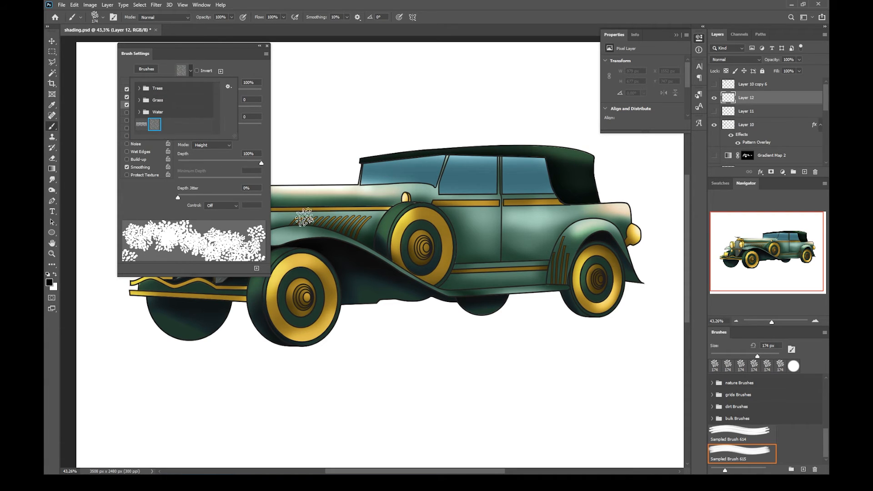
{"action": "left_click", "coordinate": [454, 237]}
{"action": "left_click_drag", "start_coordinate": [439, 218], "coordinate": [563, 277]}
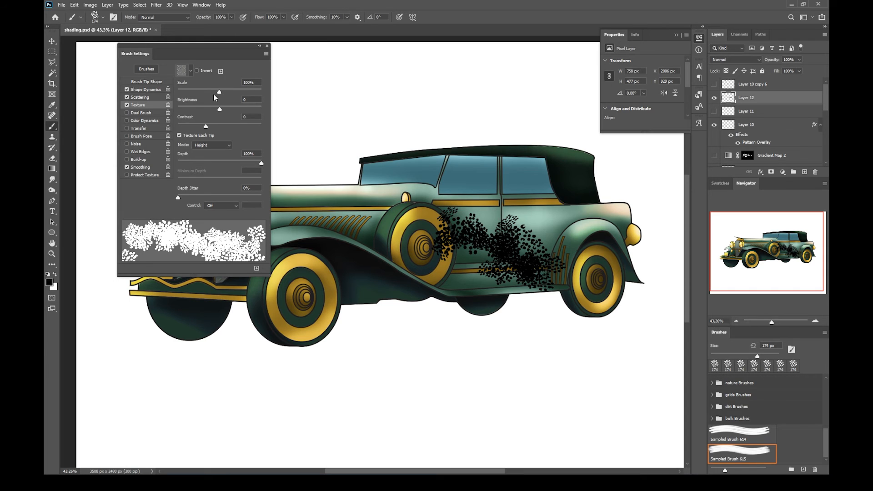
{"action": "left_click", "coordinate": [197, 70]}
{"action": "mouse_move", "coordinate": [472, 222]}
{"action": "left_mouse_down"}
{"action": "mouse_move", "coordinate": [532, 214]}
{"action": "mouse_move", "coordinate": [584, 254]}
{"action": "left_mouse_up"}
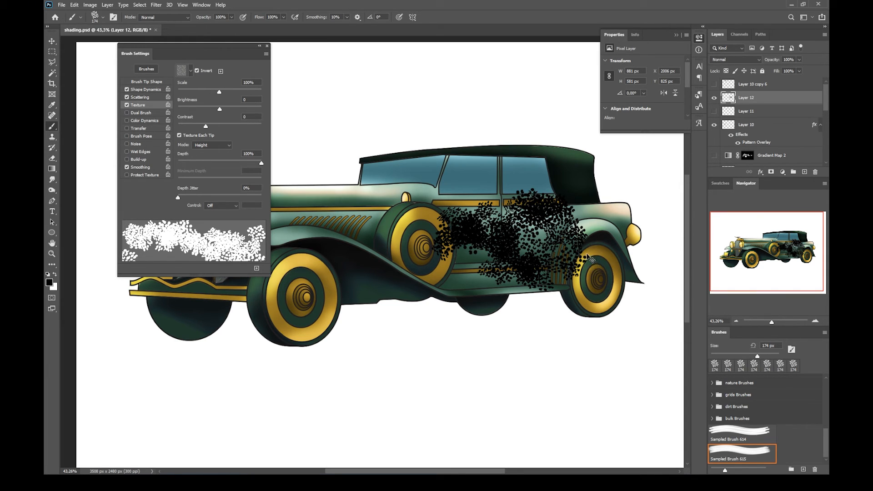
{"action": "key", "text": "ctrl+z"}
{"action": "key", "text": "ctrl+z"}
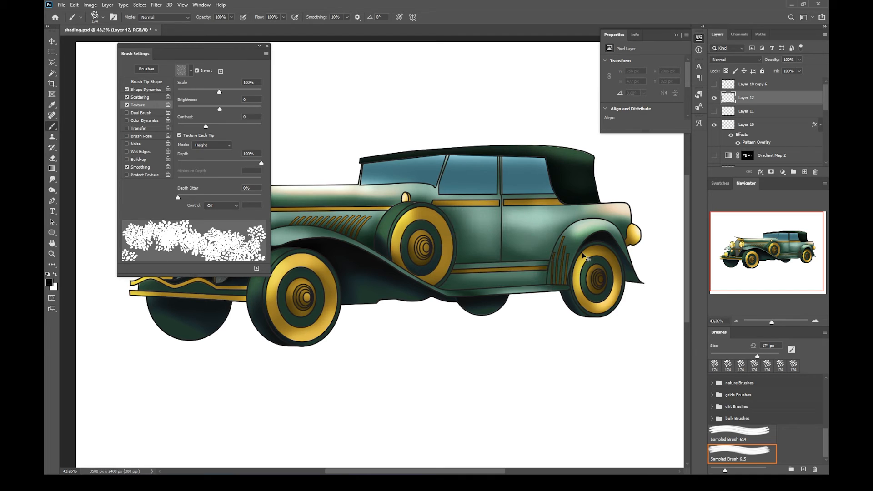
Try a smaller texture scale, turn Texture off, and switch Dual Brush on and off again.
{"action": "left_click", "coordinate": [191, 71]}
{"action": "scroll", "coordinate": [208, 121], "scroll_direction": "up", "scroll_amount": 2}
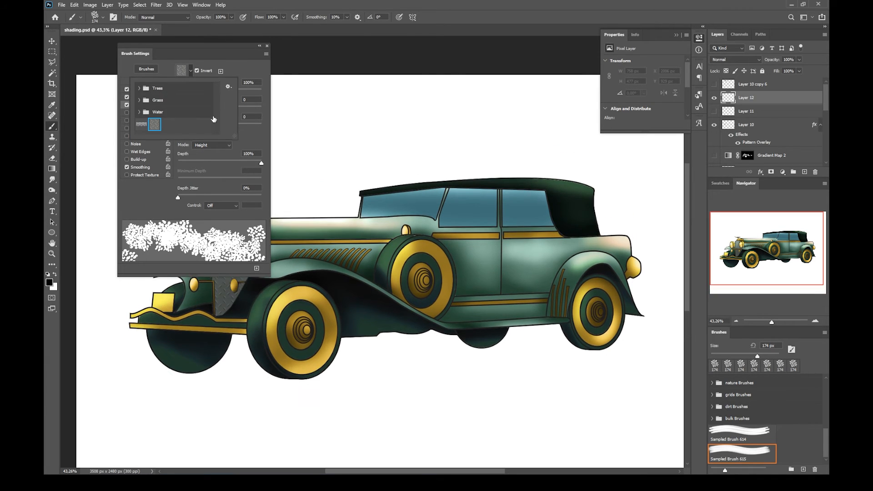
{"action": "scroll", "coordinate": [215, 117], "scroll_direction": "down", "scroll_amount": 2}
{"action": "left_click", "coordinate": [245, 65]}
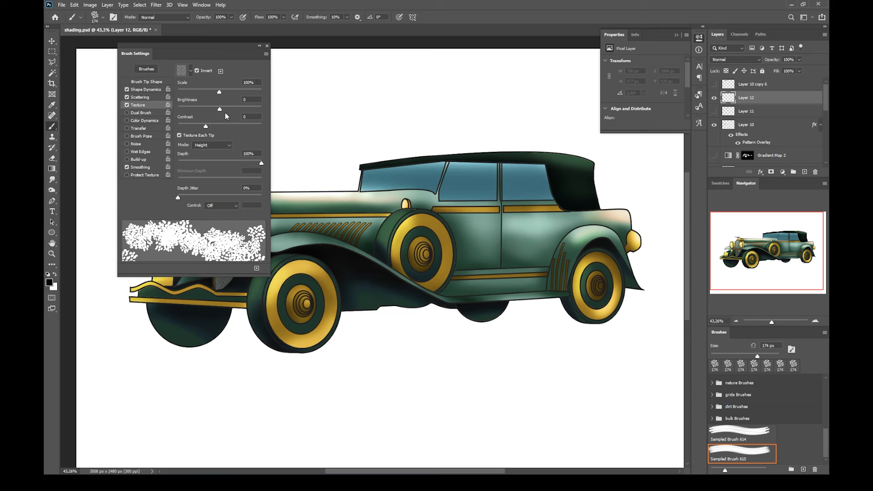
{"action": "mouse_move", "coordinate": [219, 93]}
{"action": "left_mouse_down"}
{"action": "mouse_move", "coordinate": [231, 92]}
{"action": "mouse_move", "coordinate": [207, 94]}
{"action": "left_mouse_up"}
{"action": "left_click", "coordinate": [126, 105]}
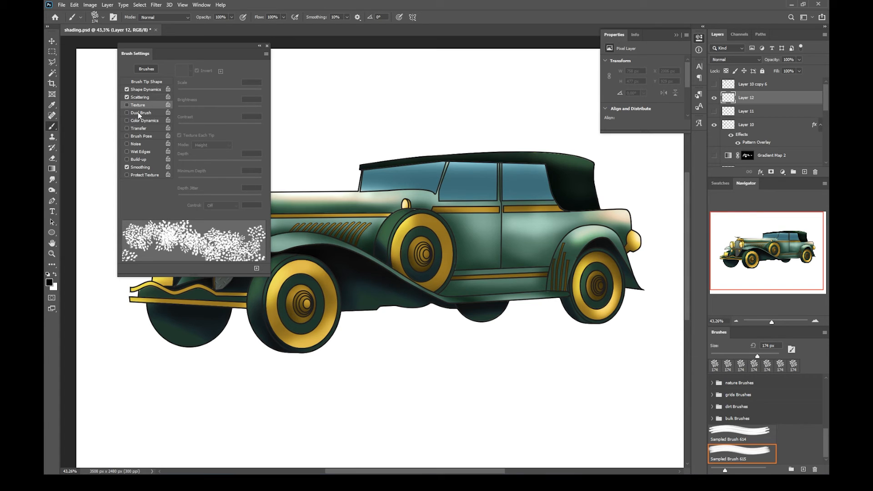
{"action": "left_click", "coordinate": [138, 112]}
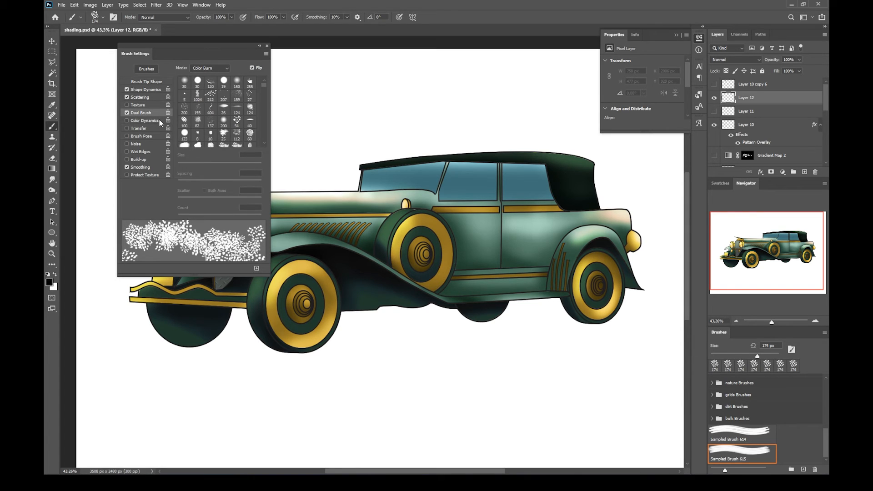
{"action": "left_click", "coordinate": [127, 112]}
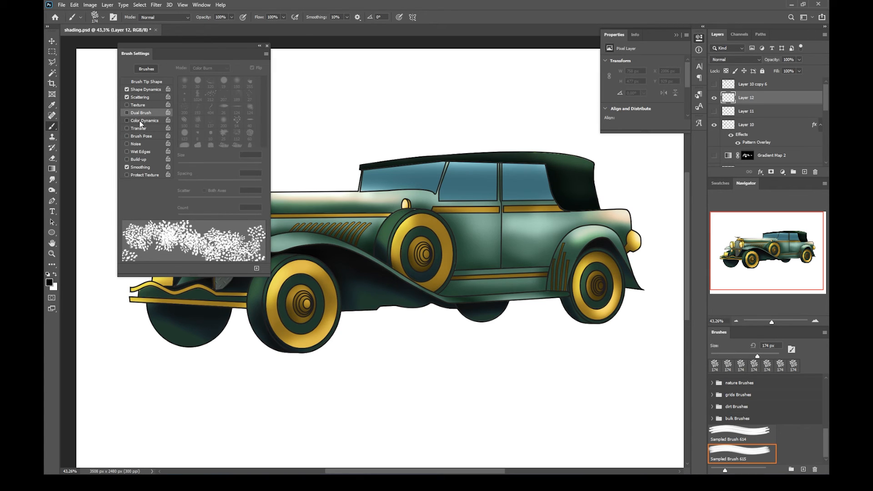
Enable Color Dynamics with 74% foreground/background jitter, sample dark teal and light green from the car as foreground and background, and undo a test stroke.
{"action": "left_click", "coordinate": [142, 121]}
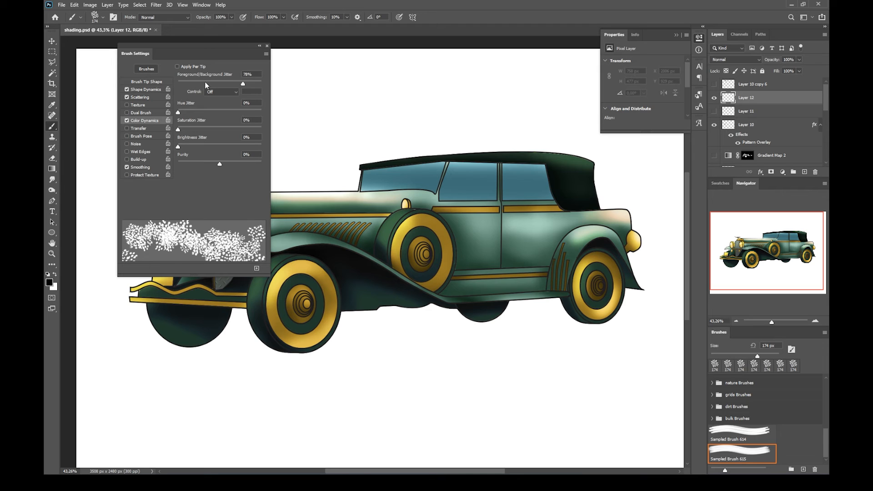
{"action": "left_click", "coordinate": [50, 283]}
{"action": "left_click", "coordinate": [433, 269]}
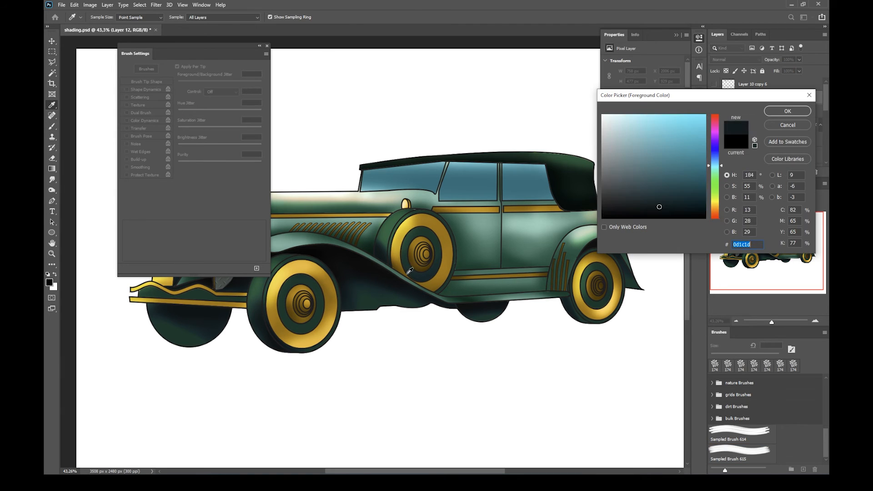
{"action": "left_click", "coordinate": [787, 111]}
{"action": "left_click", "coordinate": [55, 288]}
{"action": "left_click", "coordinate": [527, 227]}
{"action": "left_click", "coordinate": [787, 111]}
{"action": "left_click_drag", "start_coordinate": [492, 253], "coordinate": [572, 293]}
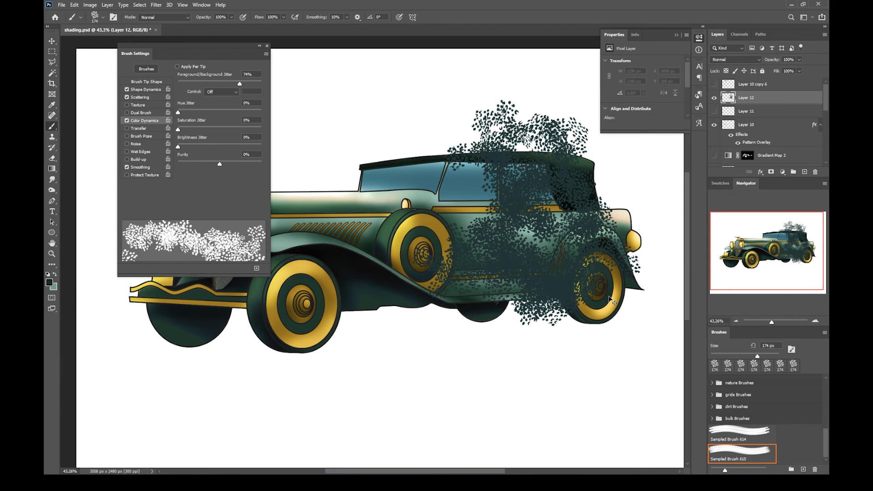
{"action": "key", "text": "ctrl+z"}
Try raising the hue jitter, reset it to 0%, and try saturation jitter, undoing each test stroke over the car.
{"action": "left_click_drag", "start_coordinate": [178, 112], "coordinate": [242, 112]}
{"action": "left_click_drag", "start_coordinate": [467, 277], "coordinate": [559, 261]}
{"action": "left_click_drag", "start_coordinate": [477, 295], "coordinate": [554, 254]}
{"action": "key", "text": "ctrl+z"}
{"action": "left_click_drag", "start_coordinate": [243, 112], "coordinate": [165, 112]}
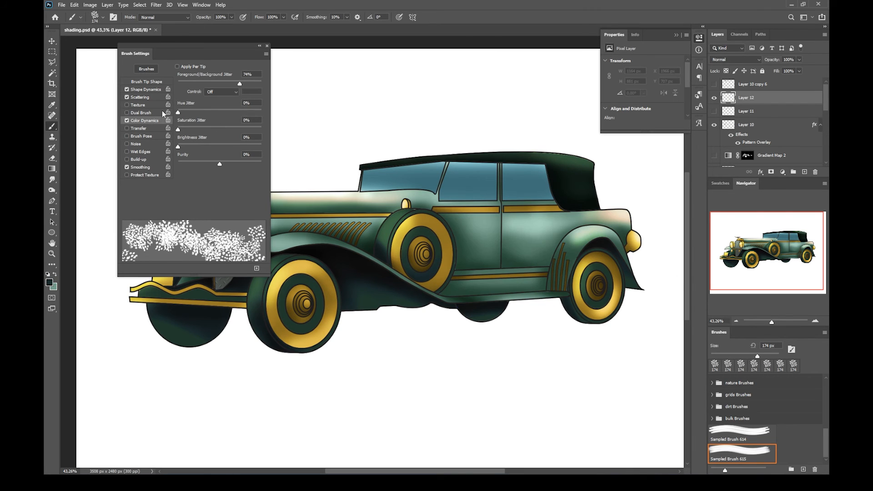
{"action": "left_click_drag", "start_coordinate": [417, 246], "coordinate": [559, 273]}
{"action": "key", "text": "ctrl+z"}
{"action": "left_click_drag", "start_coordinate": [178, 130], "coordinate": [217, 131]}
{"action": "left_click_drag", "start_coordinate": [545, 234], "coordinate": [465, 295]}
{"action": "key", "text": "ctrl+z"}
Enable Transfer instead of Color Dynamics with 77% opacity jitter and Fade control at 95, paint test strokes and undo them.
{"action": "left_click", "coordinate": [141, 129]}
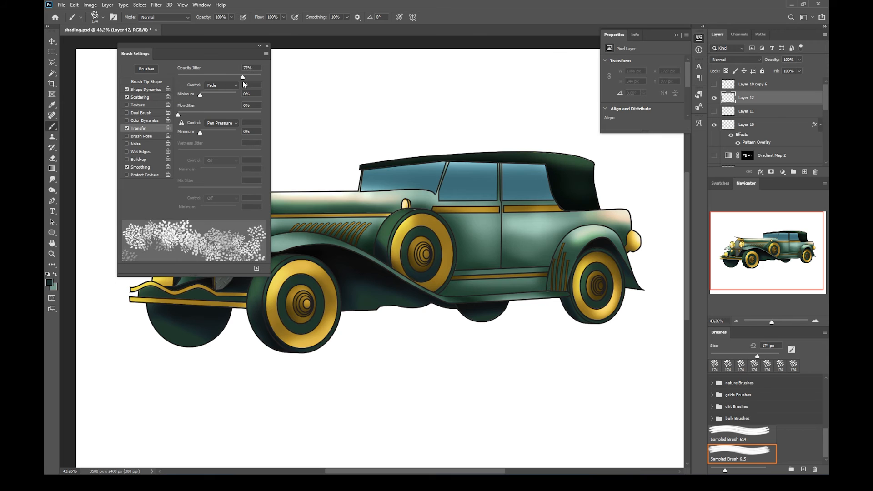
{"action": "left_click", "coordinate": [221, 85]}
{"action": "left_click", "coordinate": [223, 98]}
{"action": "mouse_move", "coordinate": [468, 283]}
{"action": "left_mouse_down"}
{"action": "mouse_move", "coordinate": [551, 253]}
{"action": "mouse_move", "coordinate": [577, 228]}
{"action": "mouse_move", "coordinate": [449, 279]}
{"action": "mouse_move", "coordinate": [527, 286]}
{"action": "mouse_move", "coordinate": [574, 248]}
{"action": "left_mouse_up"}
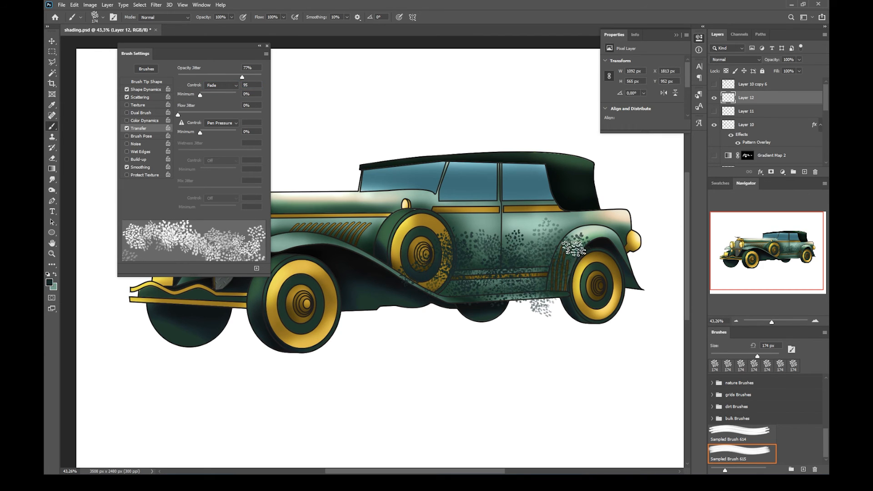
{"action": "left_click_drag", "start_coordinate": [450, 314], "coordinate": [559, 307]}
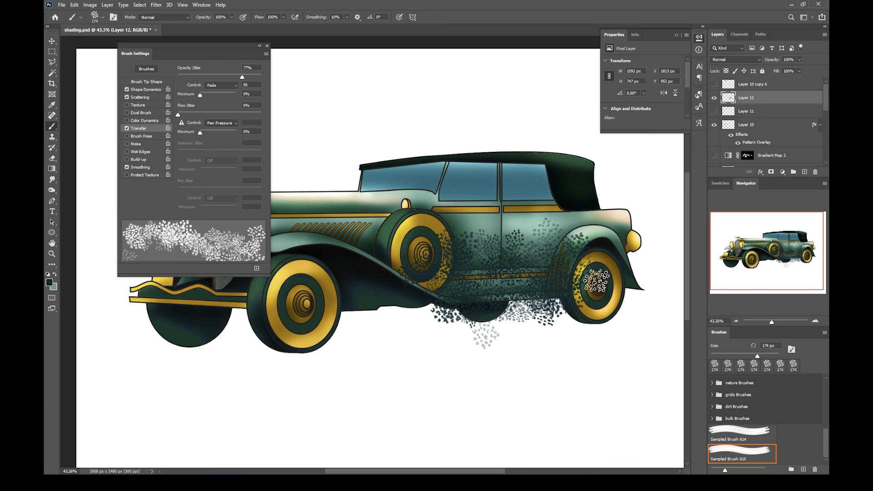
{"action": "left_click_drag", "start_coordinate": [596, 280], "coordinate": [646, 305]}
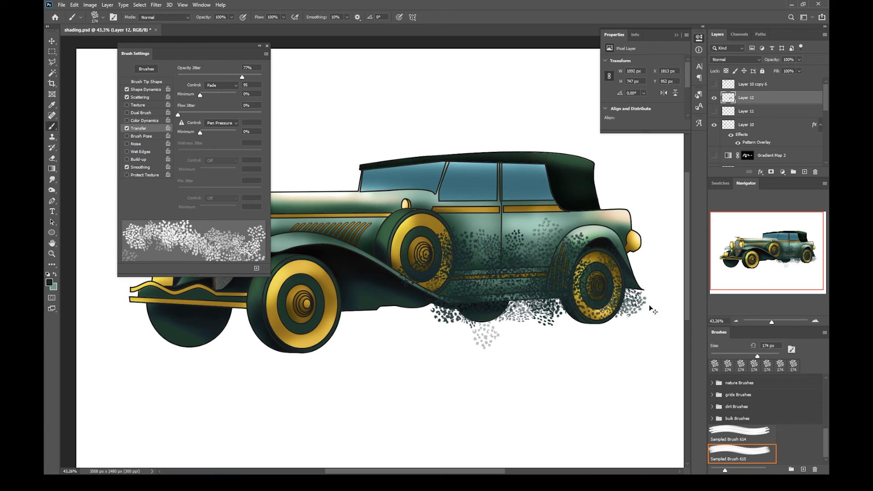
{"action": "key", "text": "ctrl+z"}
{"action": "key", "text": "ctrl+z"}
{"action": "key", "text": "ctrl+z"}
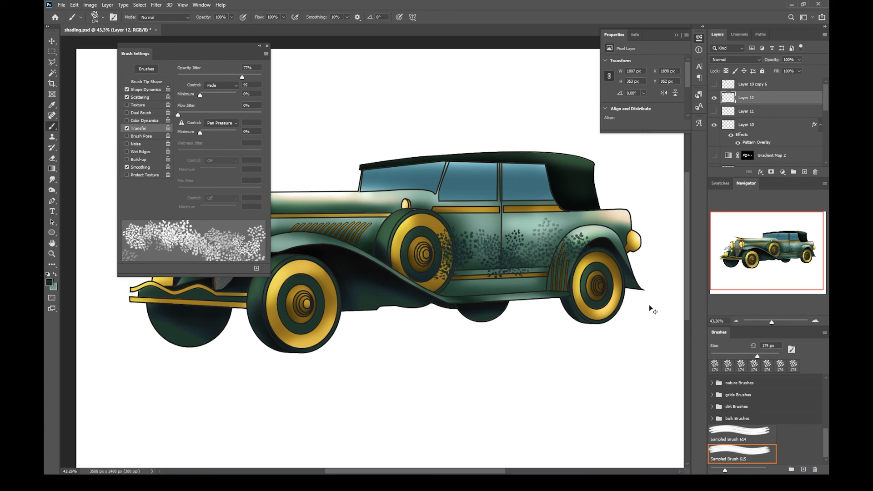
{"action": "key", "text": "ctrl+z"}
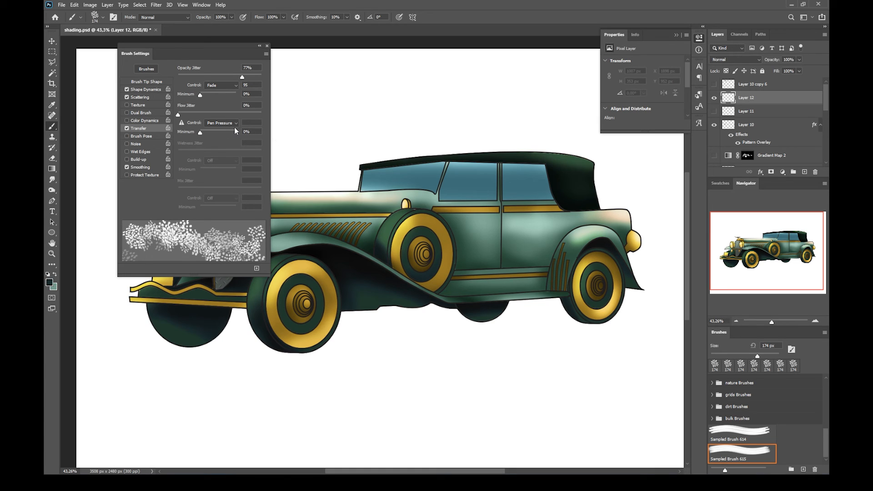
Set the flow jitter to 54% with Fade control at 95, undo the test strokes and collapse the brush settings.
{"action": "left_click_drag", "start_coordinate": [178, 114], "coordinate": [223, 117]}
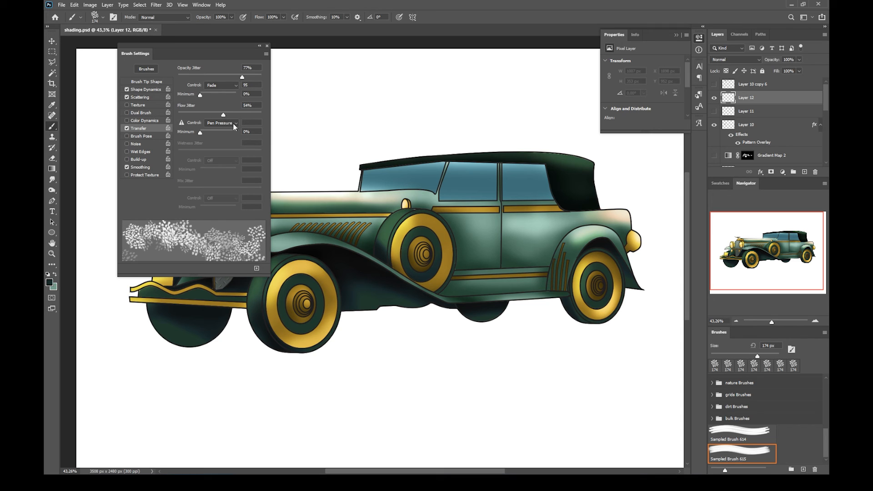
{"action": "left_click", "coordinate": [234, 127]}
{"action": "left_click", "coordinate": [223, 134]}
{"action": "type", "text": "95"}
{"action": "mouse_move", "coordinate": [473, 259]}
{"action": "left_mouse_down"}
{"action": "mouse_move", "coordinate": [581, 253]}
{"action": "mouse_move", "coordinate": [422, 314]}
{"action": "mouse_move", "coordinate": [564, 292]}
{"action": "mouse_move", "coordinate": [515, 302]}
{"action": "mouse_move", "coordinate": [561, 263]}
{"action": "mouse_move", "coordinate": [610, 279]}
{"action": "mouse_move", "coordinate": [537, 297]}
{"action": "mouse_move", "coordinate": [624, 320]}
{"action": "mouse_move", "coordinate": [639, 311]}
{"action": "left_mouse_up"}
{"action": "key", "text": "ctrl+z"}
{"action": "key", "text": "ctrl+z"}
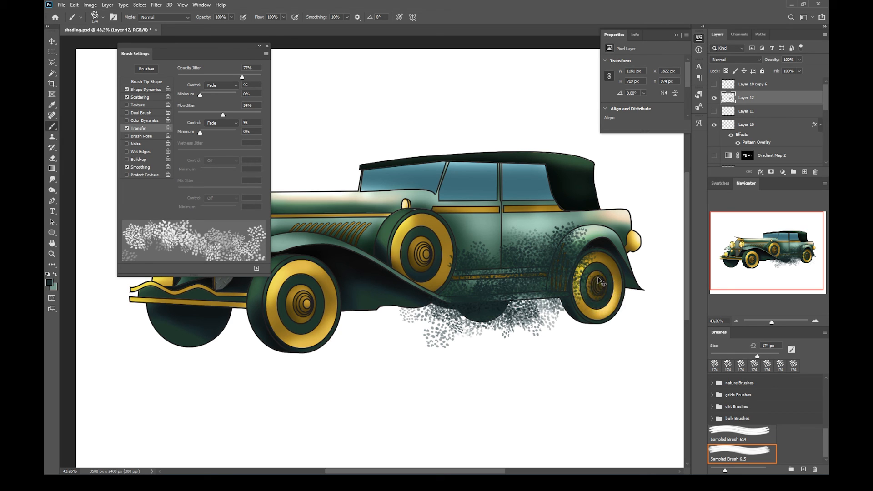
{"action": "mouse_move", "coordinate": [477, 289]}
{"action": "left_mouse_down"}
{"action": "mouse_move", "coordinate": [557, 302]}
{"action": "mouse_move", "coordinate": [590, 291]}
{"action": "left_mouse_up"}
{"action": "key", "text": "ctrl+z"}
{"action": "left_click", "coordinate": [259, 47]}
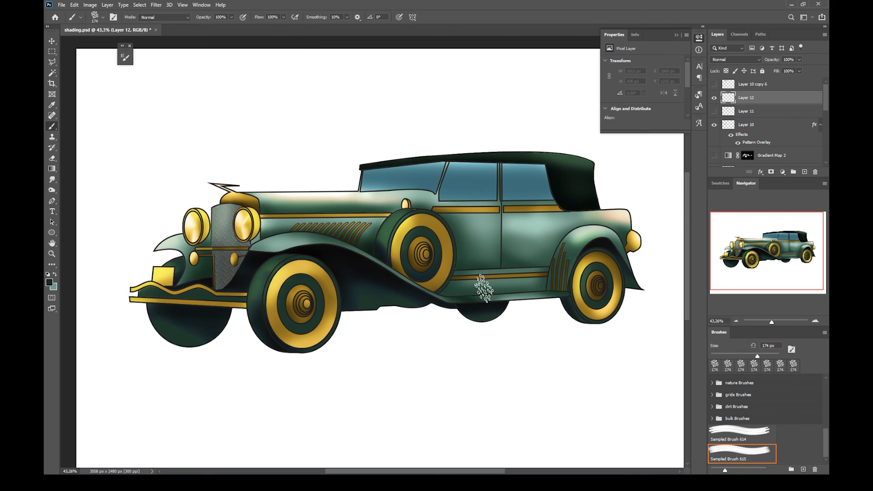
Load the green bodywork's layer as a selection and add a new layer below Layer 2.
{"action": "scroll", "coordinate": [750, 145], "scroll_direction": "down", "scroll_amount": 10}
{"action": "left_click", "coordinate": [731, 148], "text": "ctrl"}
{"action": "scroll", "coordinate": [768, 157], "scroll_direction": "up", "scroll_amount": 4}
{"action": "scroll", "coordinate": [768, 161], "scroll_direction": "up", "scroll_amount": 1}
{"action": "left_click", "coordinate": [728, 160], "text": "ctrl"}
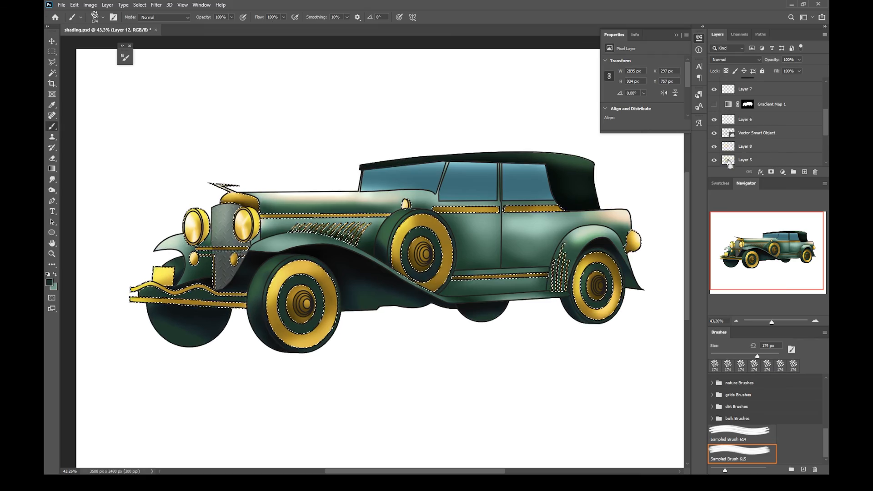
{"action": "scroll", "coordinate": [755, 163], "scroll_direction": "down", "scroll_amount": 1}
{"action": "left_click", "coordinate": [804, 172]}
Set the foreground to dark brown 553106 and the brush opacity to 28%, and paint a speckled stroke over the rear bodywork.
{"action": "left_click", "coordinate": [49, 283]}
{"action": "left_click", "coordinate": [715, 210]}
{"action": "left_click", "coordinate": [698, 183]}
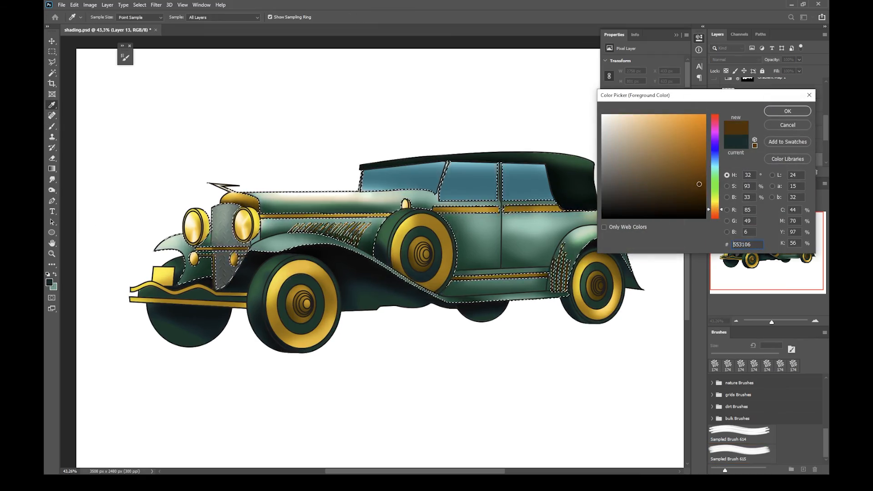
{"action": "left_click", "coordinate": [787, 111]}
{"action": "left_click", "coordinate": [232, 17]}
{"action": "left_click", "coordinate": [205, 28]}
{"action": "left_click_drag", "start_coordinate": [448, 293], "coordinate": [620, 241]}
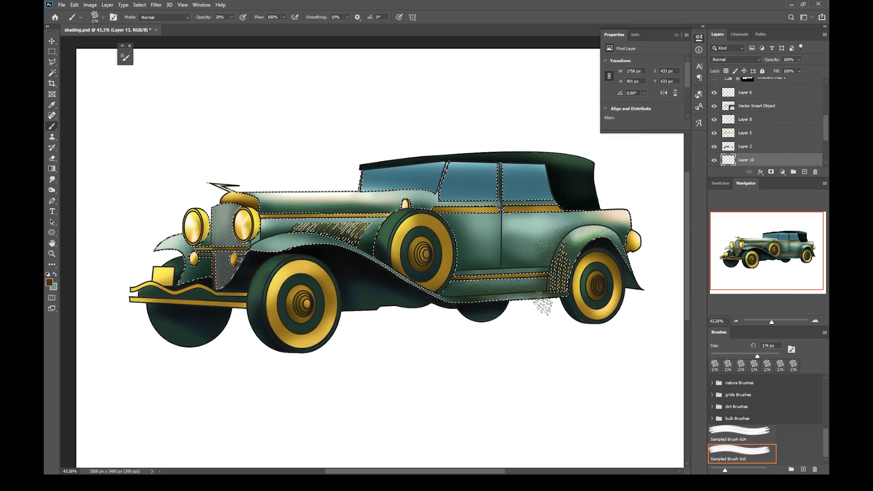
Set the brush size to 117 px and paint brown rust speckles along the running board and front fender inside the selection.
{"action": "left_click", "coordinate": [103, 17]}
{"action": "left_click_drag", "start_coordinate": [99, 44], "coordinate": [117, 44]}
{"action": "left_click_drag", "start_coordinate": [545, 290], "coordinate": [486, 295]}
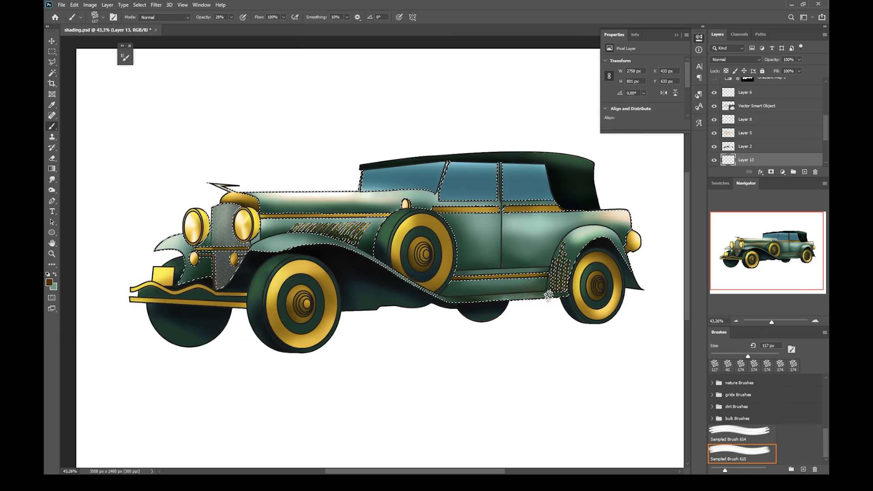
{"action": "scroll", "coordinate": [573, 263], "scroll_direction": "up", "scroll_amount": 4}
{"action": "left_click_drag", "start_coordinate": [84, 232], "coordinate": [132, 228]}
{"action": "left_click_drag", "start_coordinate": [155, 263], "coordinate": [314, 268]}
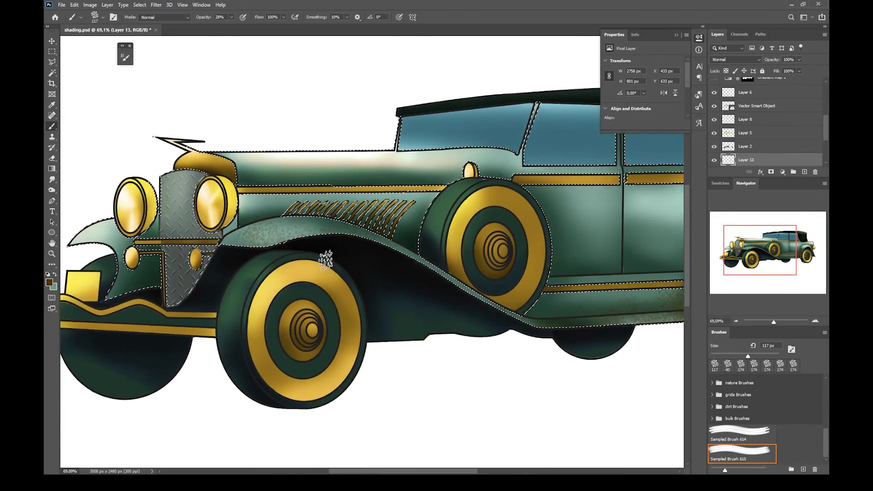
{"action": "mouse_move", "coordinate": [463, 304]}
{"action": "left_mouse_down"}
{"action": "mouse_move", "coordinate": [569, 307]}
{"action": "mouse_move", "coordinate": [271, 318]}
{"action": "left_mouse_up"}
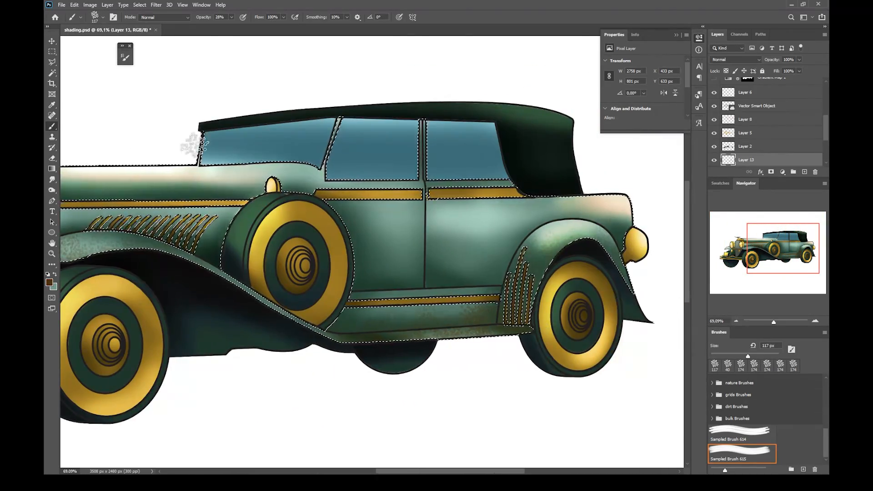
{"action": "scroll", "coordinate": [652, 321], "scroll_direction": "down", "scroll_amount": 3}
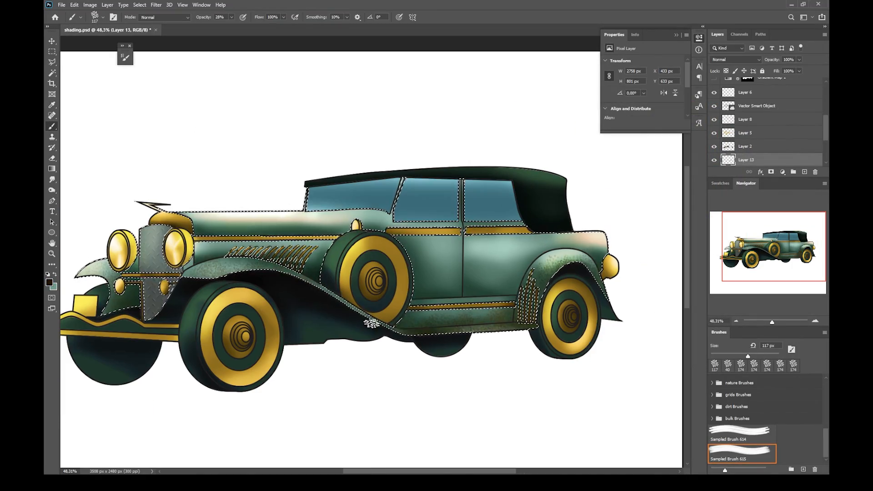
Set the brush size to 91 px and paint speckles along the running board toward the rear fender.
{"action": "left_click", "coordinate": [98, 17]}
{"action": "left_click", "coordinate": [113, 44]}
{"action": "left_click_drag", "start_coordinate": [436, 330], "coordinate": [527, 318]}
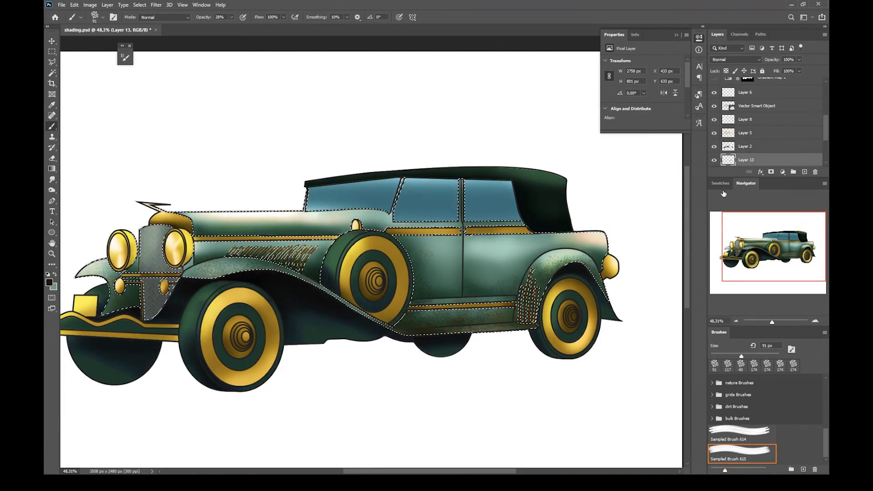
Deselect the bodywork and set the blending mode of Layer 13 to Multiply.
{"action": "key", "text": "ctrl+d"}
{"action": "left_click", "coordinate": [735, 60]}
{"action": "left_click", "coordinate": [747, 92]}
Erase the excess speckles from the doors with a soft round eraser at 124 px.
{"action": "left_click", "coordinate": [53, 159]}
{"action": "left_click", "coordinate": [103, 17]}
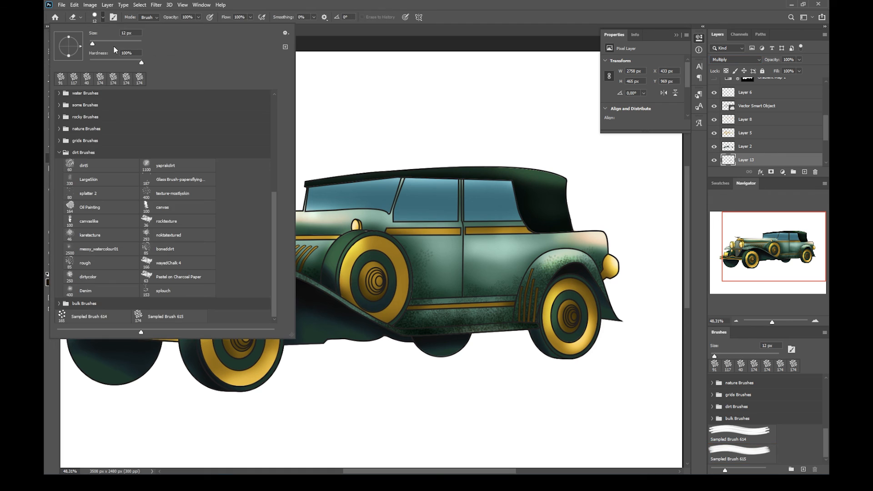
{"action": "scroll", "coordinate": [151, 139], "scroll_direction": "up", "scroll_amount": 7}
{"action": "left_click", "coordinate": [422, 265]}
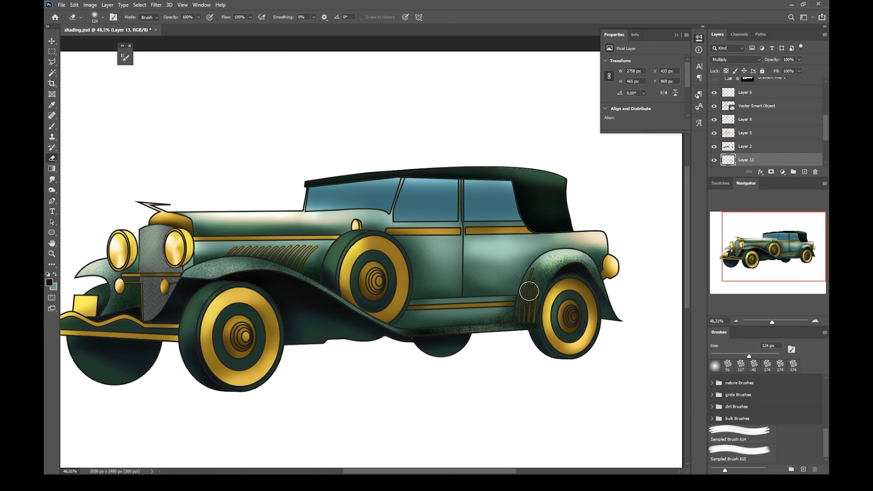
Load Layer 1 as a selection, return to the Brush tool and set the blending mode of Layer 13 to Color Burn.
{"action": "scroll", "coordinate": [780, 128], "scroll_direction": "down", "scroll_amount": 5}
{"action": "left_click", "coordinate": [728, 146], "text": "ctrl"}
{"action": "left_click", "coordinate": [52, 126]}
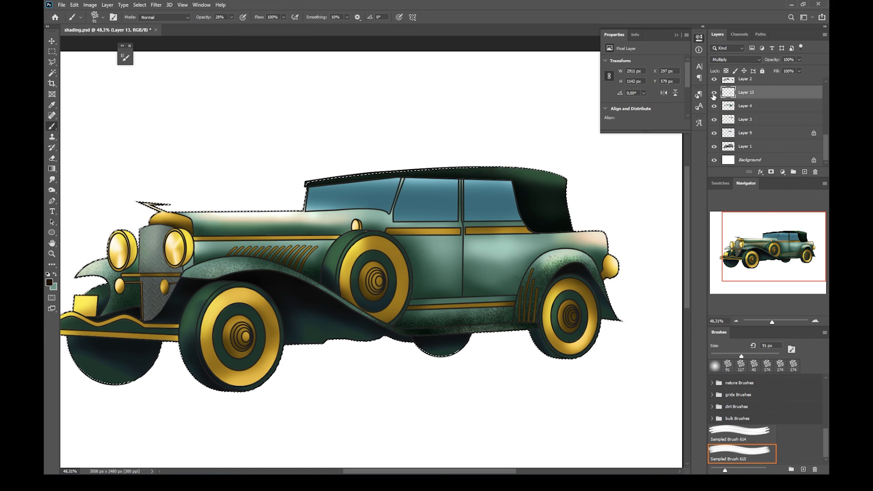
{"action": "left_click", "coordinate": [735, 60]}
{"action": "left_click", "coordinate": [722, 96]}
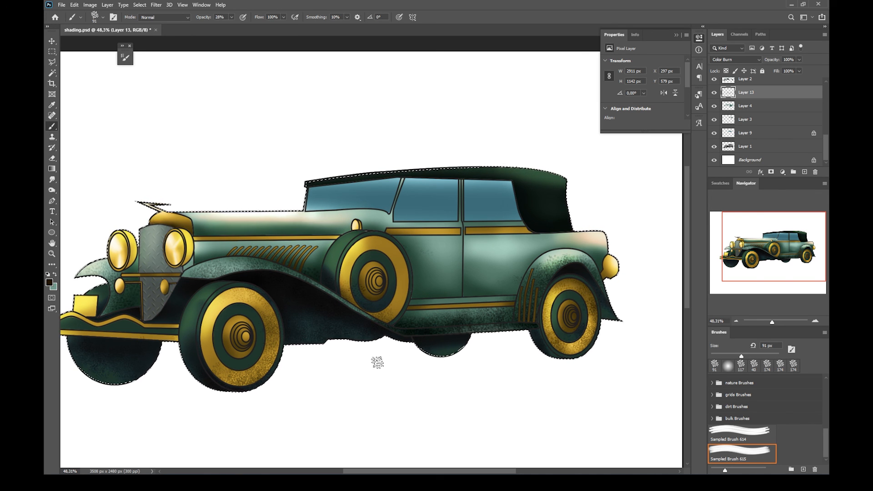
Try a stroke across the doors with a preset from the dirt Brushes group, undo it and choose another brush from that group.
{"action": "scroll", "coordinate": [377, 362], "scroll_direction": "down", "scroll_amount": 1}
{"action": "left_click", "coordinate": [103, 17]}
{"action": "left_click", "coordinate": [61, 160]}
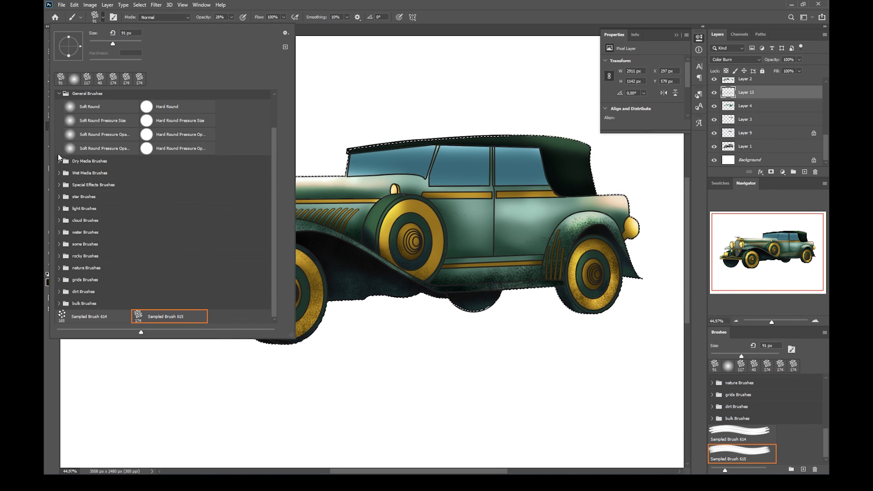
{"action": "left_click", "coordinate": [61, 94]}
{"action": "left_click", "coordinate": [61, 275]}
{"action": "scroll", "coordinate": [91, 273], "scroll_direction": "down", "scroll_amount": 2}
{"action": "left_click", "coordinate": [79, 209]}
{"action": "left_click_drag", "start_coordinate": [450, 236], "coordinate": [562, 255]}
{"action": "key", "text": "ctrl+z"}
{"action": "left_click", "coordinate": [103, 17]}
{"action": "left_click", "coordinate": [79, 227]}
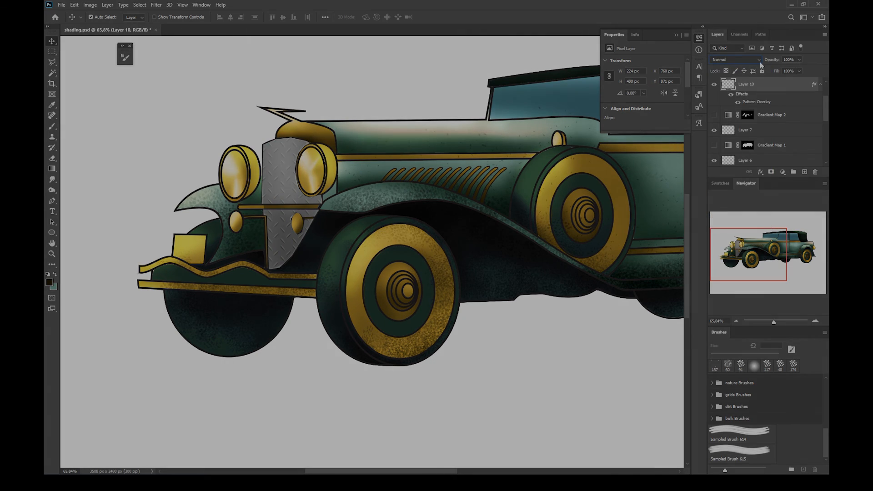
Try Color Burn on Layer 10 with the grille pattern overlay, and reopen its blending mode choices.
{"action": "left_click", "coordinate": [758, 60]}
{"action": "left_click", "coordinate": [727, 92]}
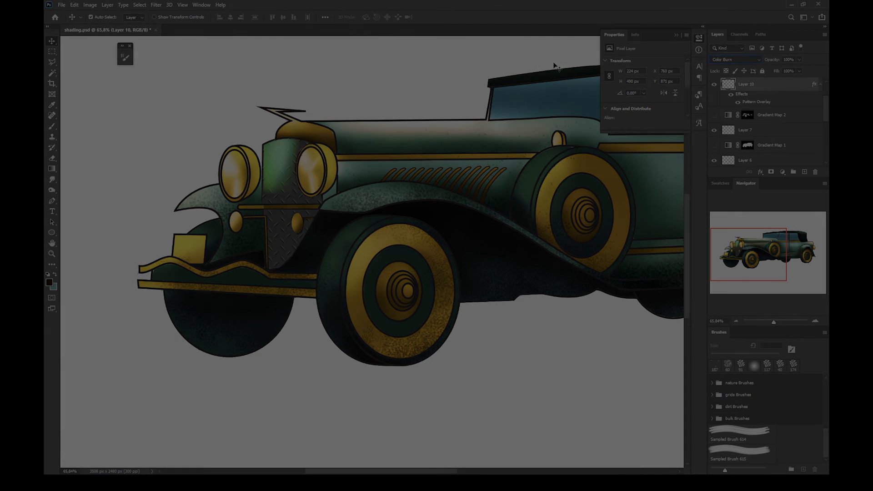
{"action": "left_click", "coordinate": [735, 60]}
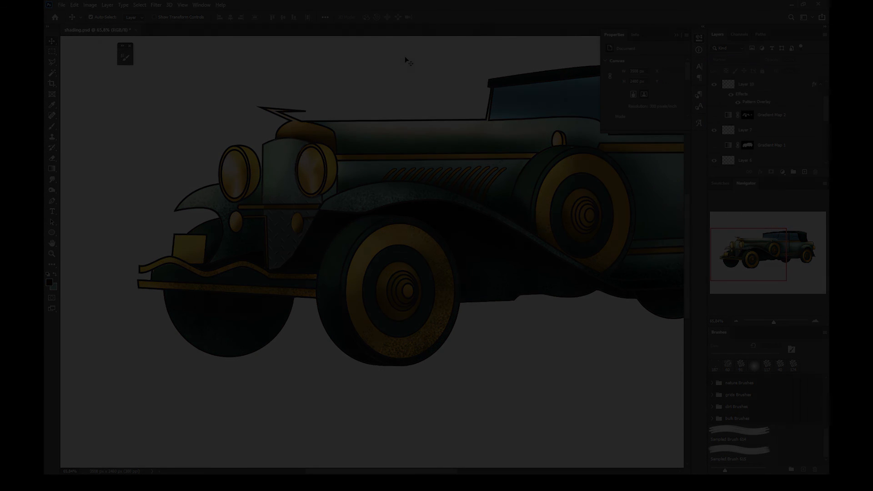